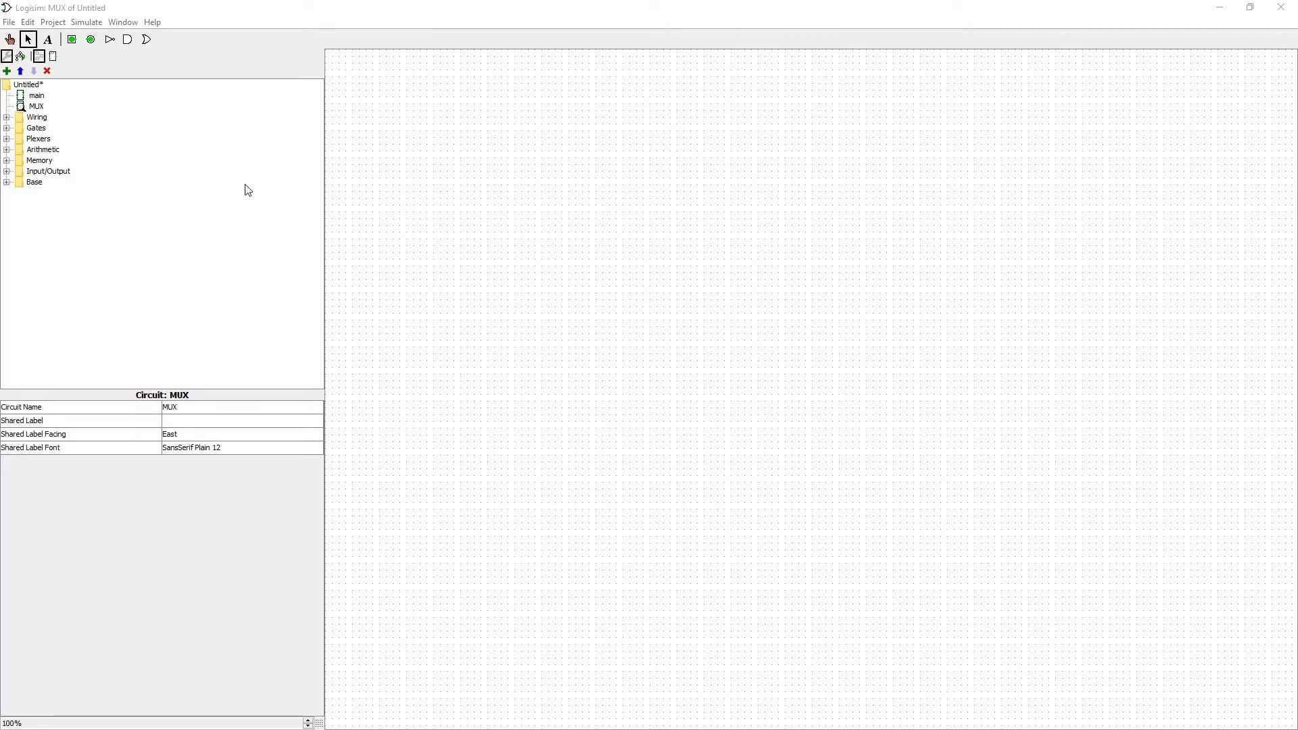
Place three input pins in a column at the upper left of the MUX circuit, with the lower two adjacent
{"action": "left_click", "coordinate": [71, 39]}
{"action": "left_click", "coordinate": [397, 115]}
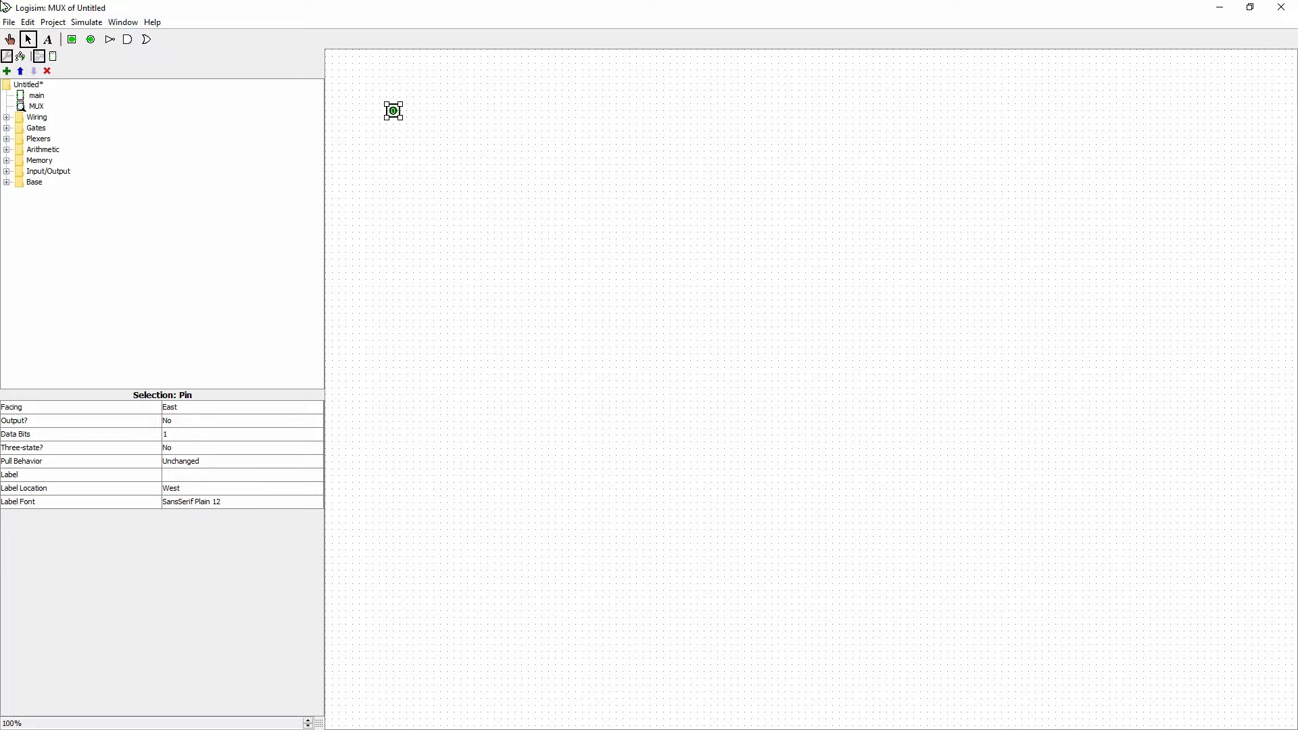
{"action": "left_click", "coordinate": [71, 40]}
{"action": "left_click", "coordinate": [394, 144]}
{"action": "left_click", "coordinate": [72, 40]}
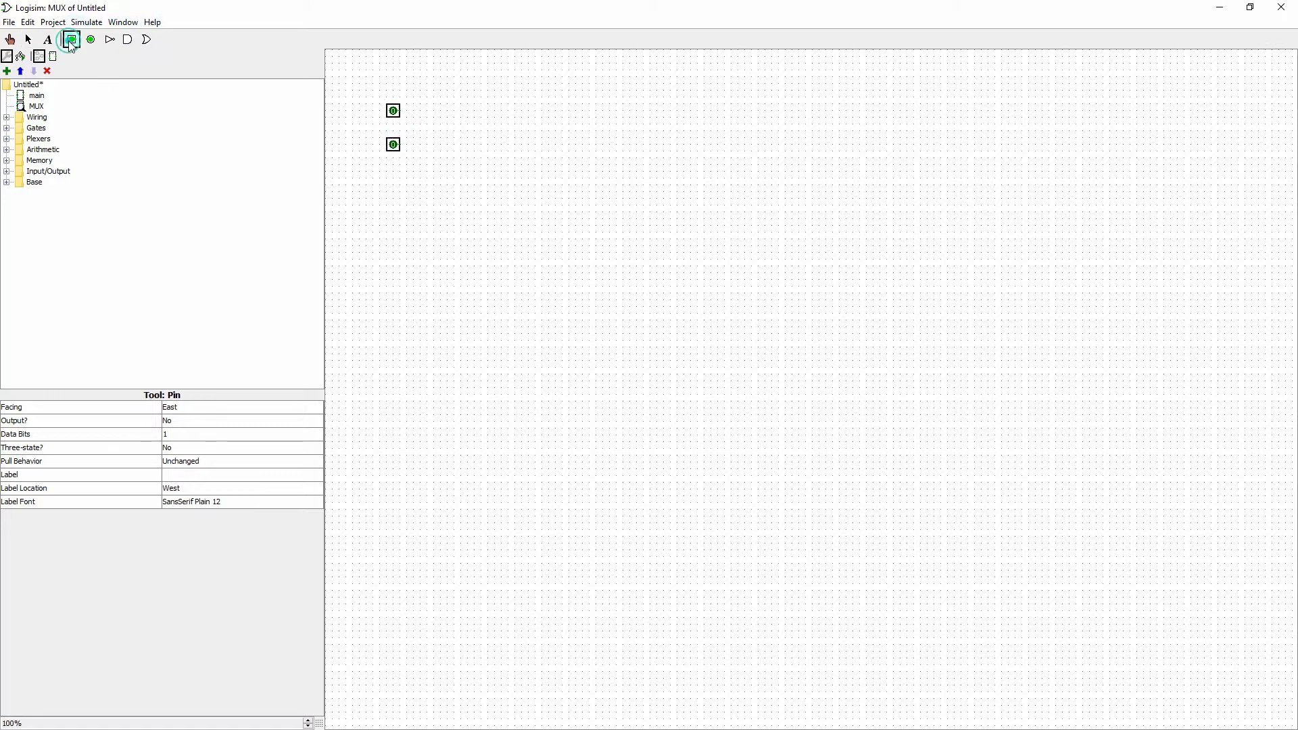
{"action": "left_click", "coordinate": [397, 158]}
Label the three input pins S, A and B from top to bottom
{"action": "left_click", "coordinate": [393, 110]}
{"action": "left_click", "coordinate": [188, 474]}
{"action": "type", "text": "S"}
{"action": "left_click", "coordinate": [460, 339]}
{"action": "left_click", "coordinate": [394, 143]}
{"action": "left_click", "coordinate": [208, 474]}
{"action": "type", "text": "A"}
{"action": "key", "text": "Return"}
{"action": "left_click", "coordinate": [393, 157]}
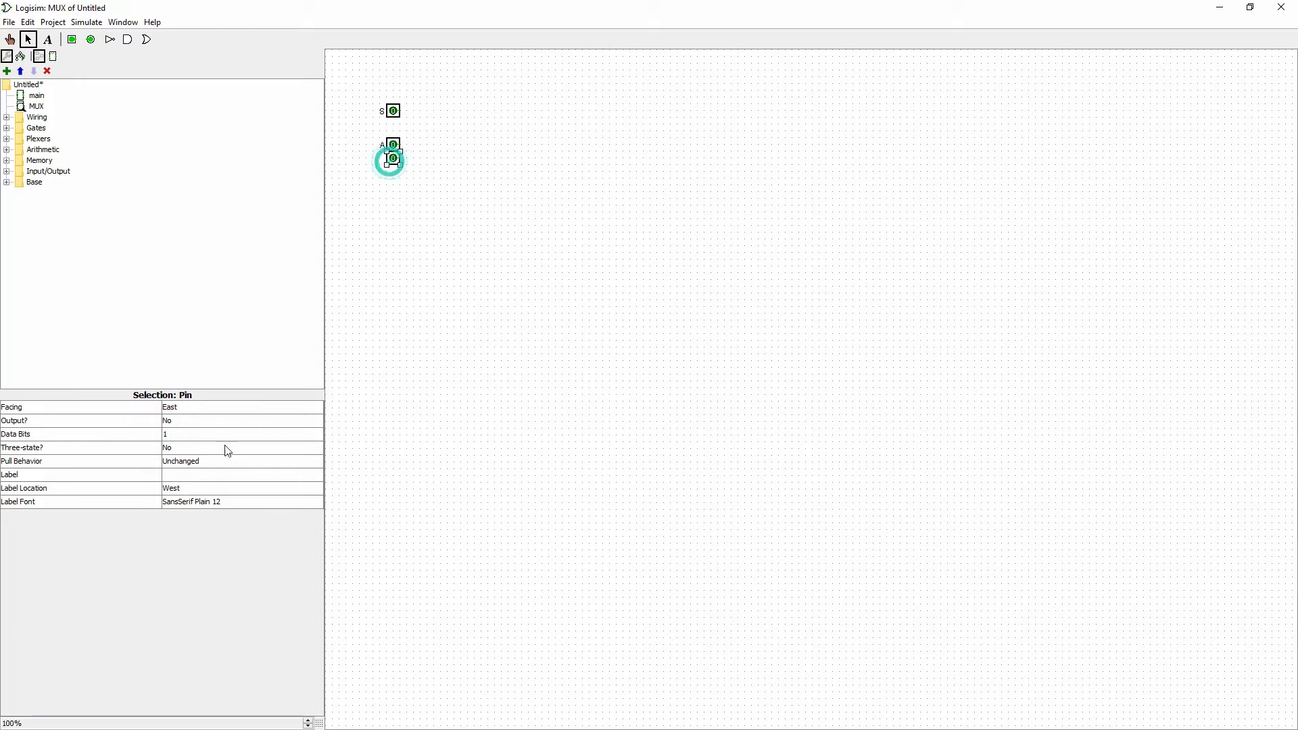
{"action": "left_click", "coordinate": [205, 475]}
{"action": "type", "text": "B"}
{"action": "key", "text": "Return"}
{"action": "left_click", "coordinate": [417, 313]}
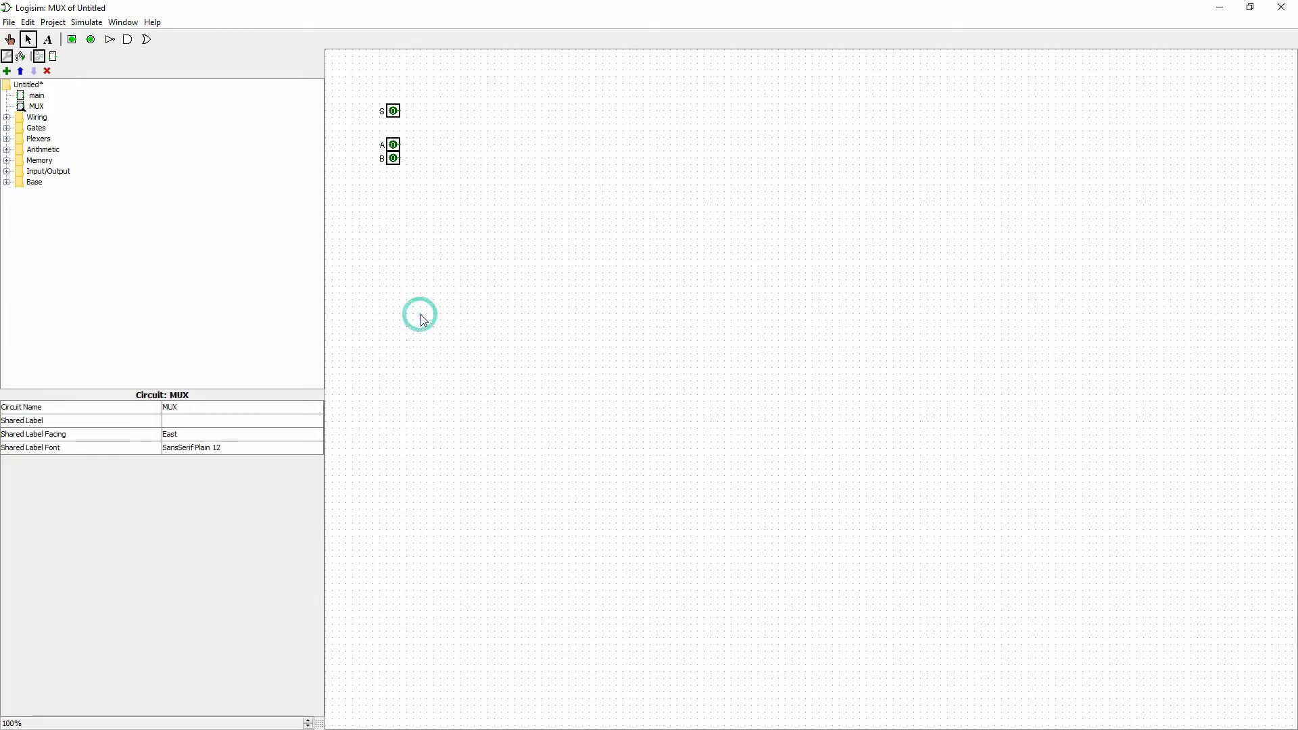
Place a NOT gate beside pin S, two stacked AND gates beyond it, and an OR gate after the AND gates
{"action": "left_click", "coordinate": [8, 129]}
{"action": "left_click", "coordinate": [58, 139]}
{"action": "left_click", "coordinate": [480, 113]}
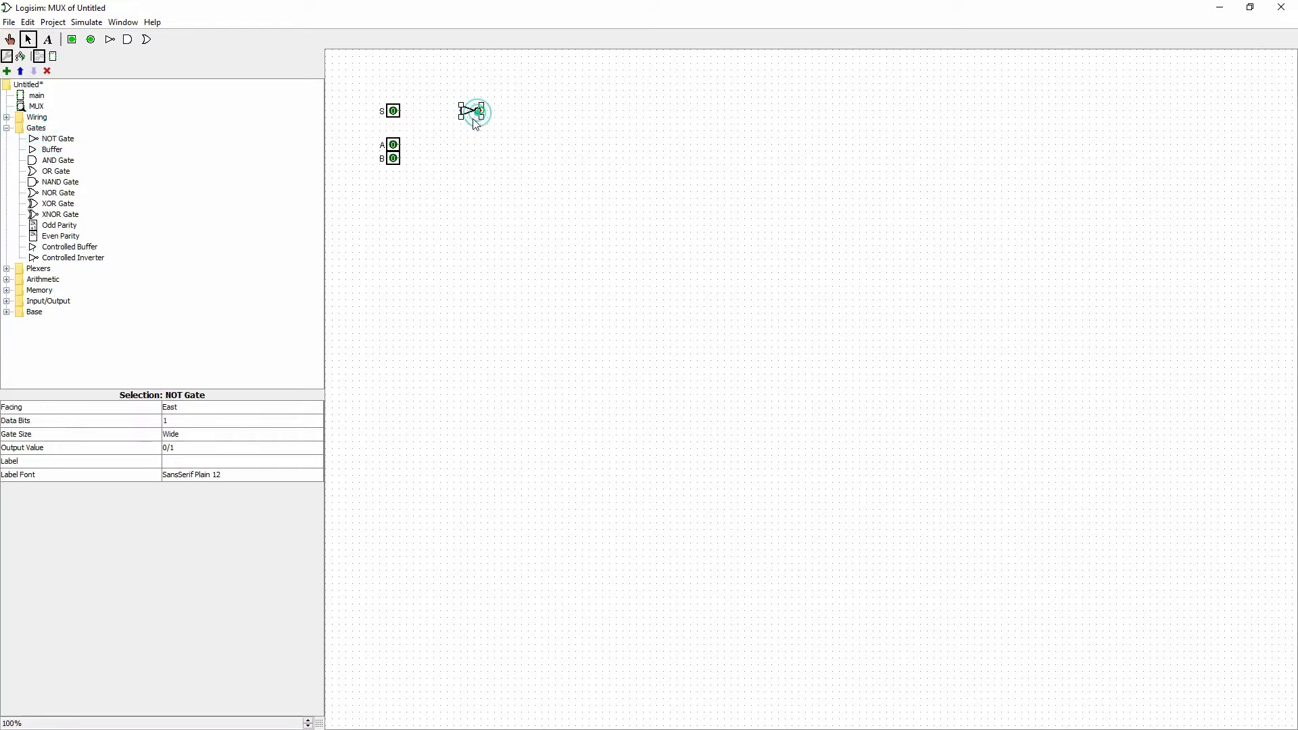
{"action": "left_click", "coordinate": [60, 161]}
{"action": "left_click", "coordinate": [611, 125]}
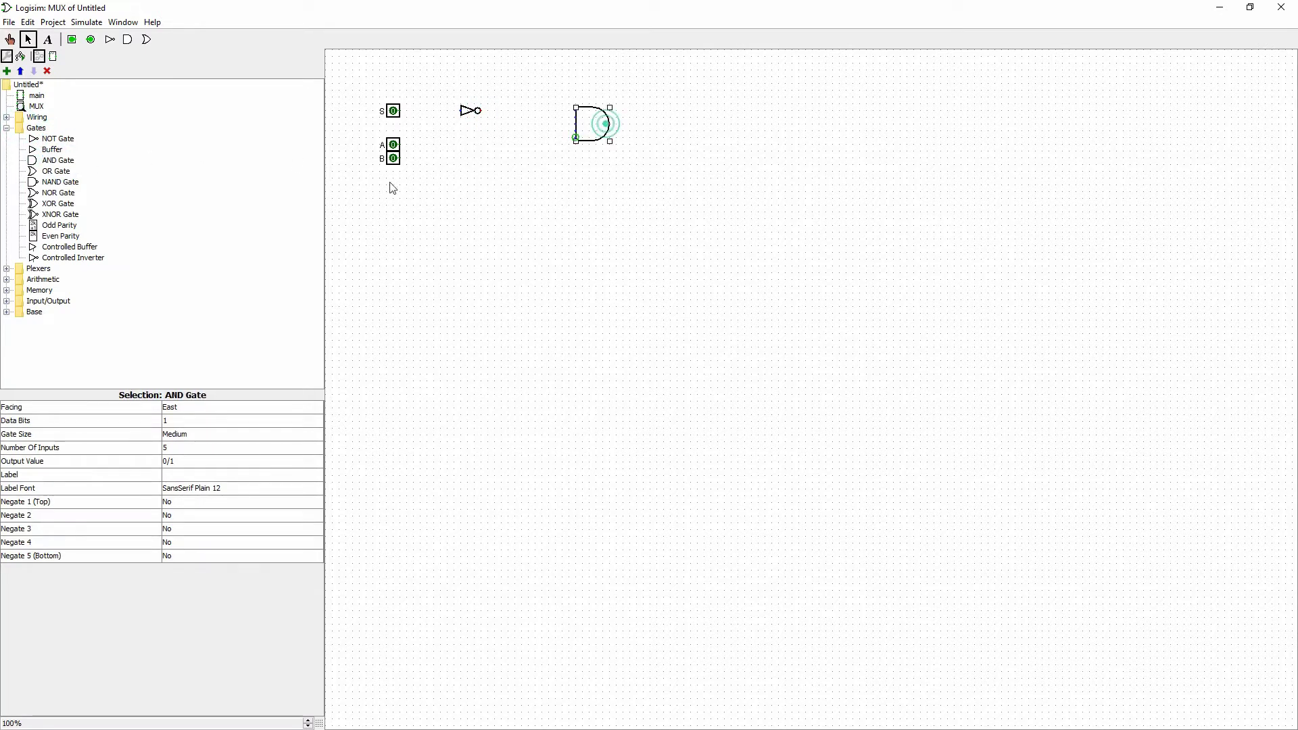
{"action": "left_click", "coordinate": [57, 161]}
{"action": "left_click", "coordinate": [605, 173]}
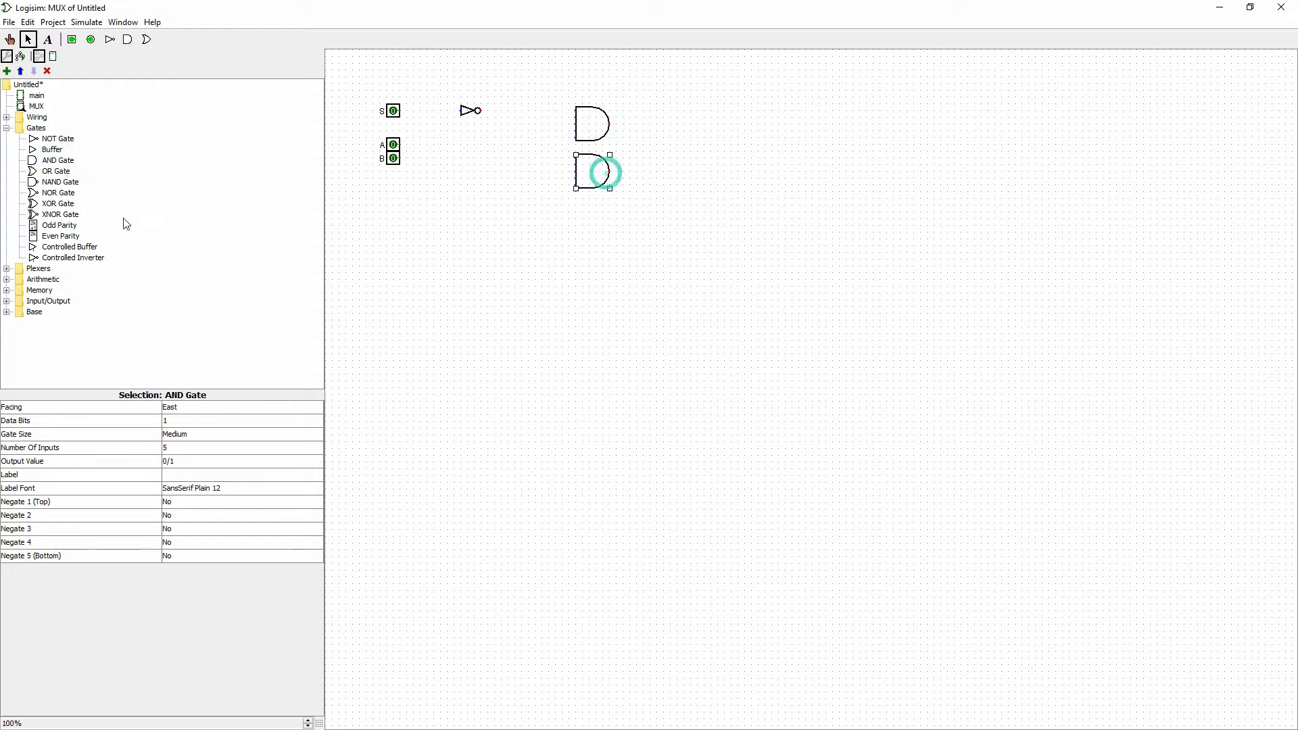
{"action": "left_click", "coordinate": [56, 171]}
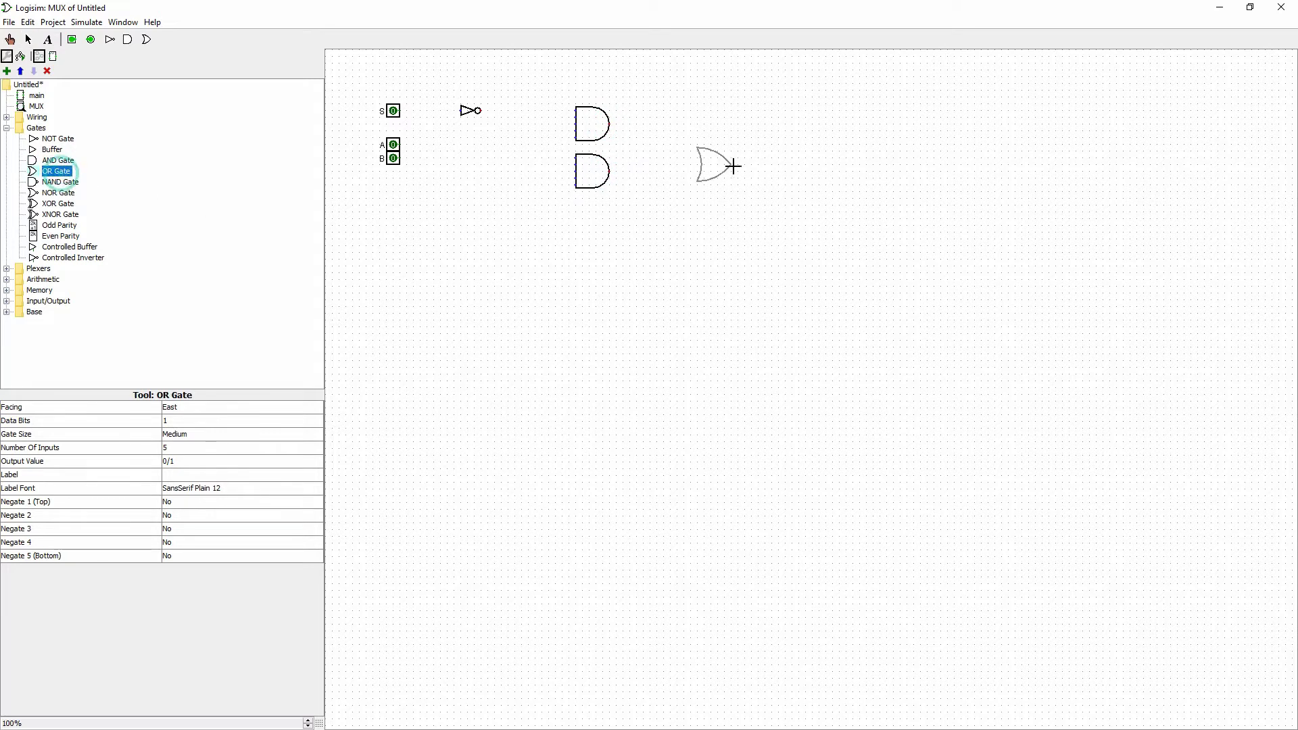
{"action": "left_click", "coordinate": [690, 146]}
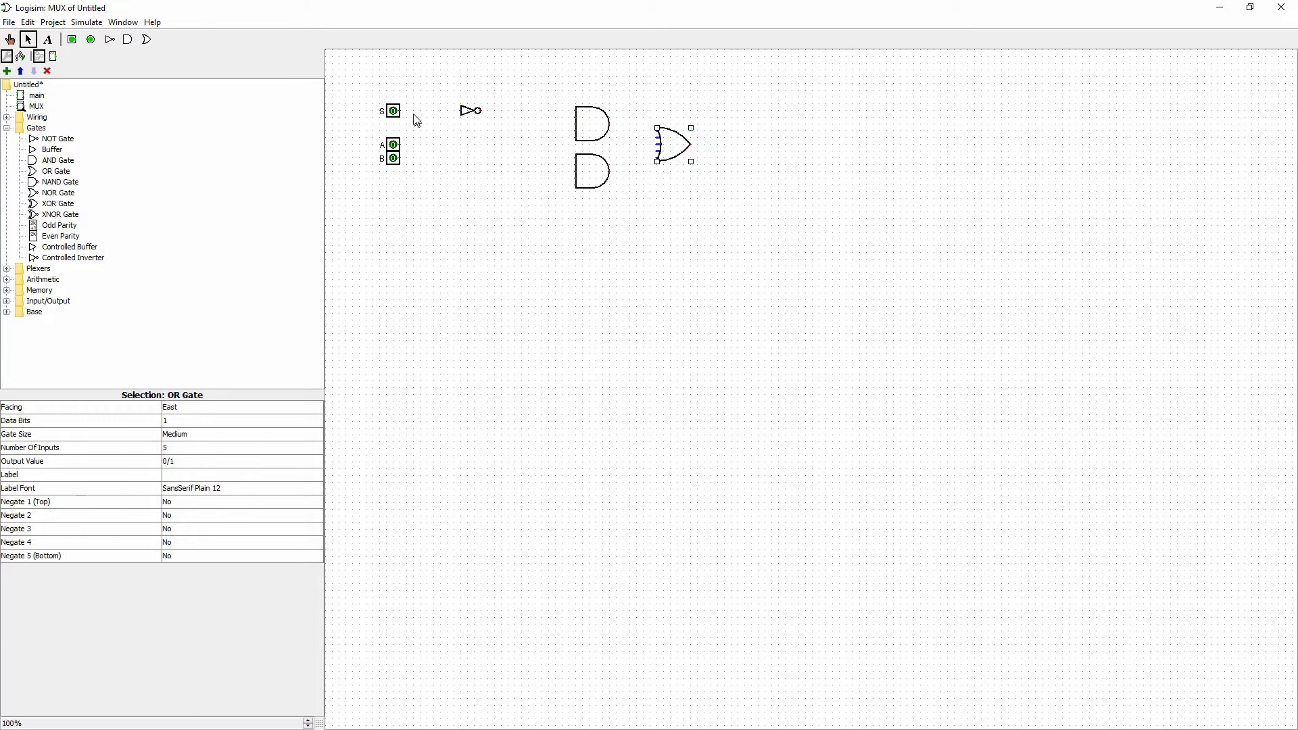
Wire inverted S and A into the upper AND gate, and direct S and B into the lower AND gate
{"action": "left_click_drag", "start_coordinate": [401, 111], "coordinate": [577, 119]}
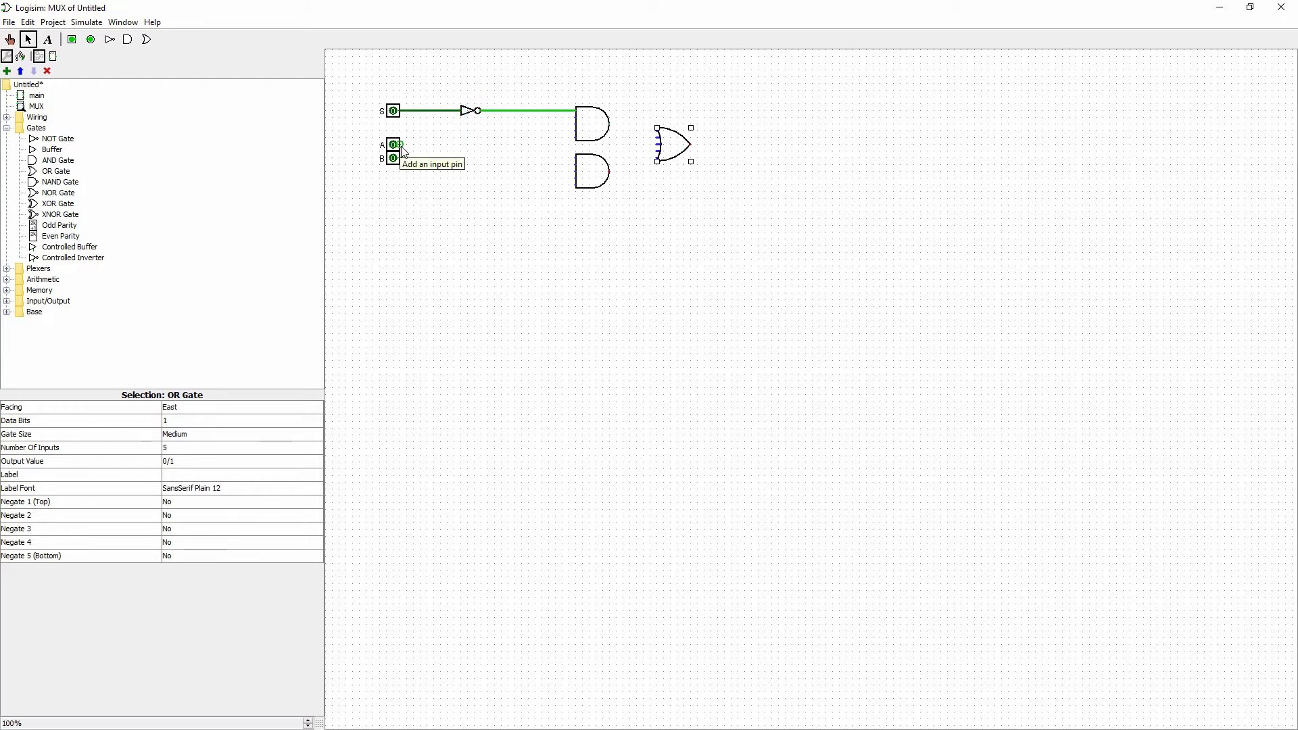
{"action": "left_click_drag", "start_coordinate": [402, 149], "coordinate": [576, 130]}
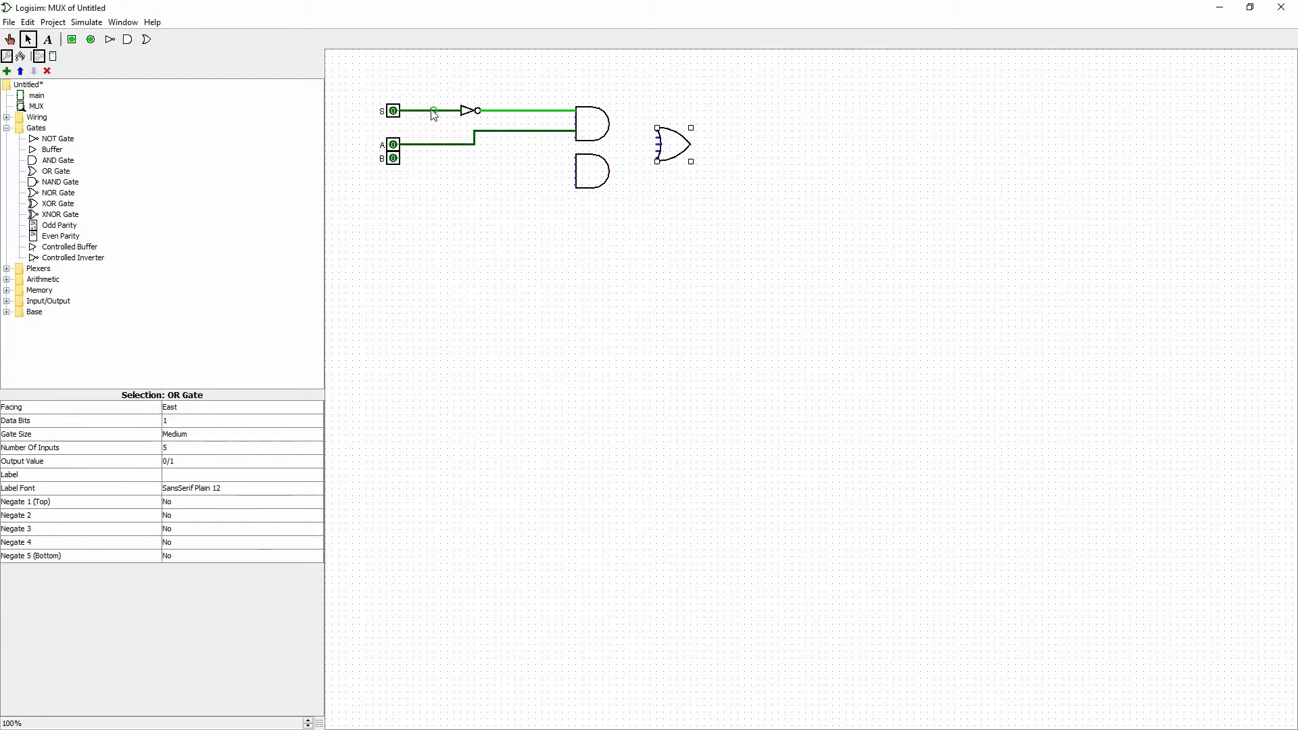
{"action": "left_click_drag", "start_coordinate": [428, 111], "coordinate": [574, 164]}
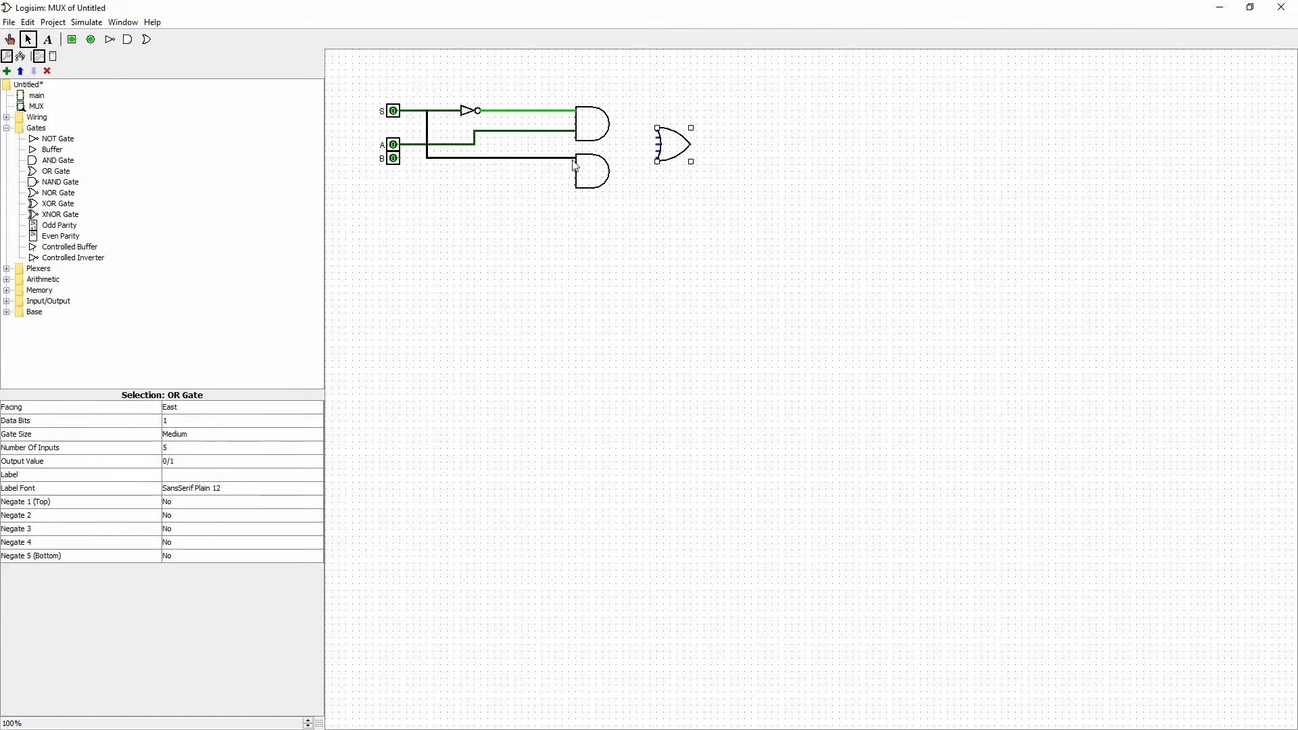
{"action": "left_click_drag", "start_coordinate": [400, 158], "coordinate": [573, 192]}
Wire both AND gate outputs into the OR gate and connect an output pin to the OR gate's output
{"action": "left_click_drag", "start_coordinate": [610, 124], "coordinate": [656, 130]}
{"action": "left_click_drag", "start_coordinate": [609, 171], "coordinate": [725, 144]}
{"action": "left_click", "coordinate": [91, 39]}
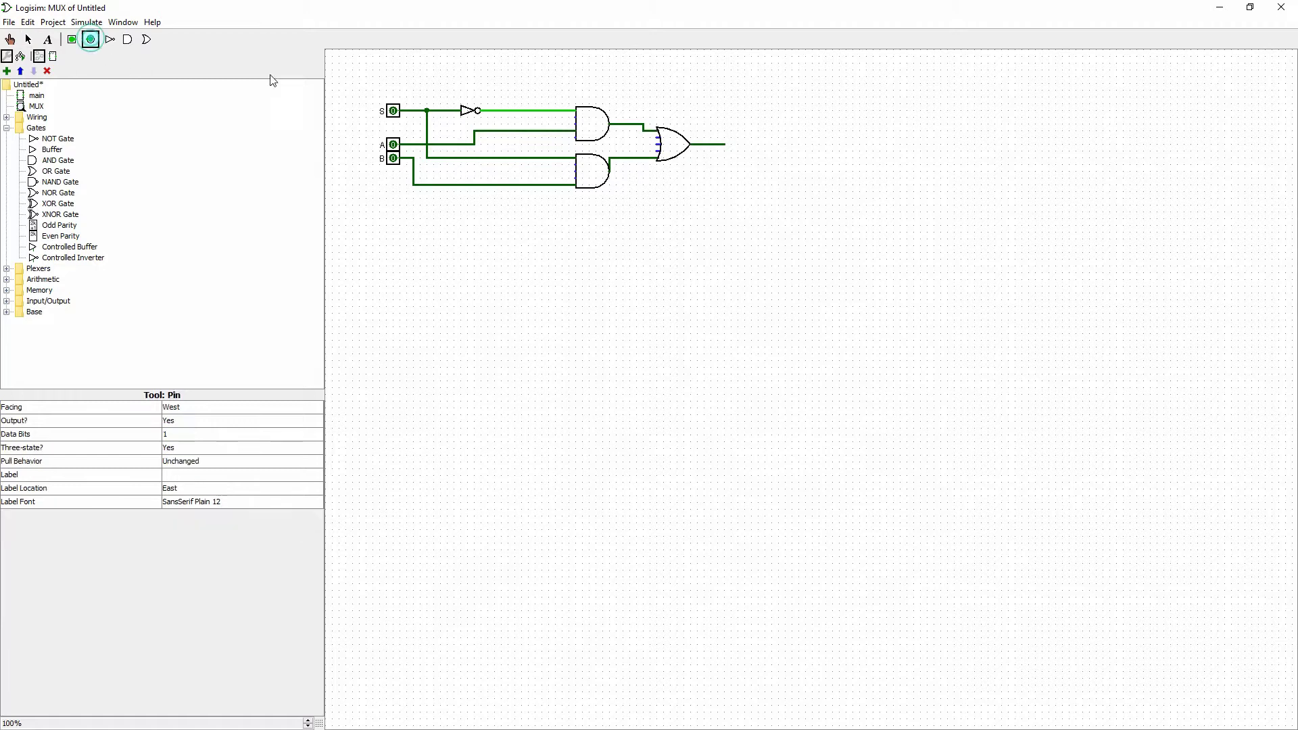
{"action": "left_click", "coordinate": [730, 144]}
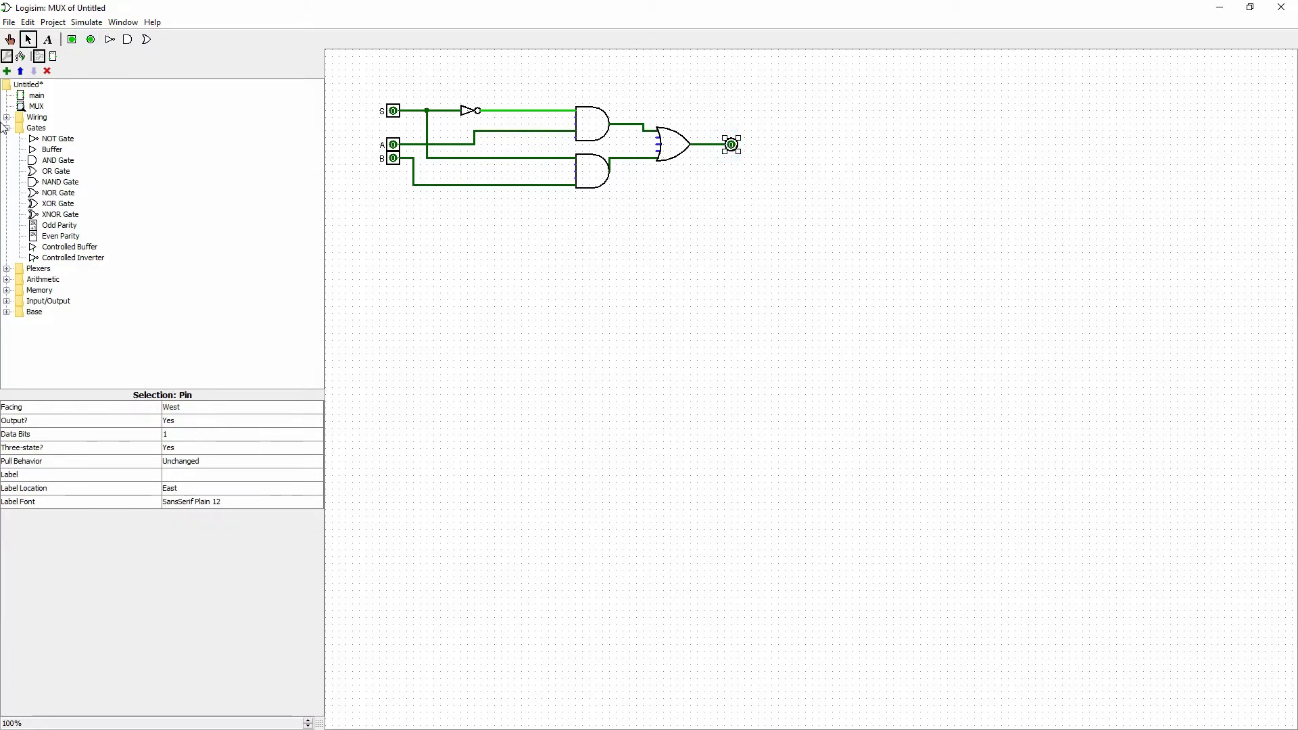
Analyze the MUX circuit and examine its output expression, minimized Karnaugh map and truth table
{"action": "right_click", "coordinate": [37, 108]}
{"action": "left_click", "coordinate": [68, 144]}
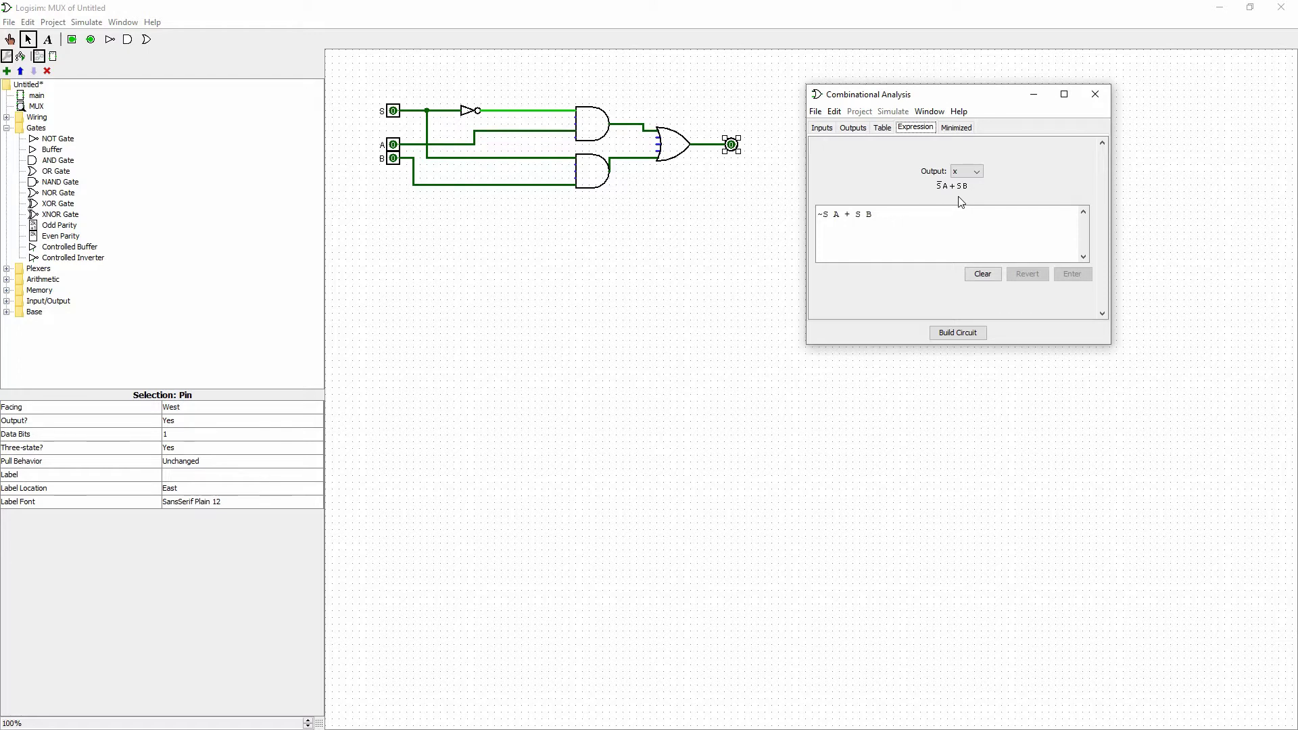
{"action": "left_click", "coordinate": [959, 129]}
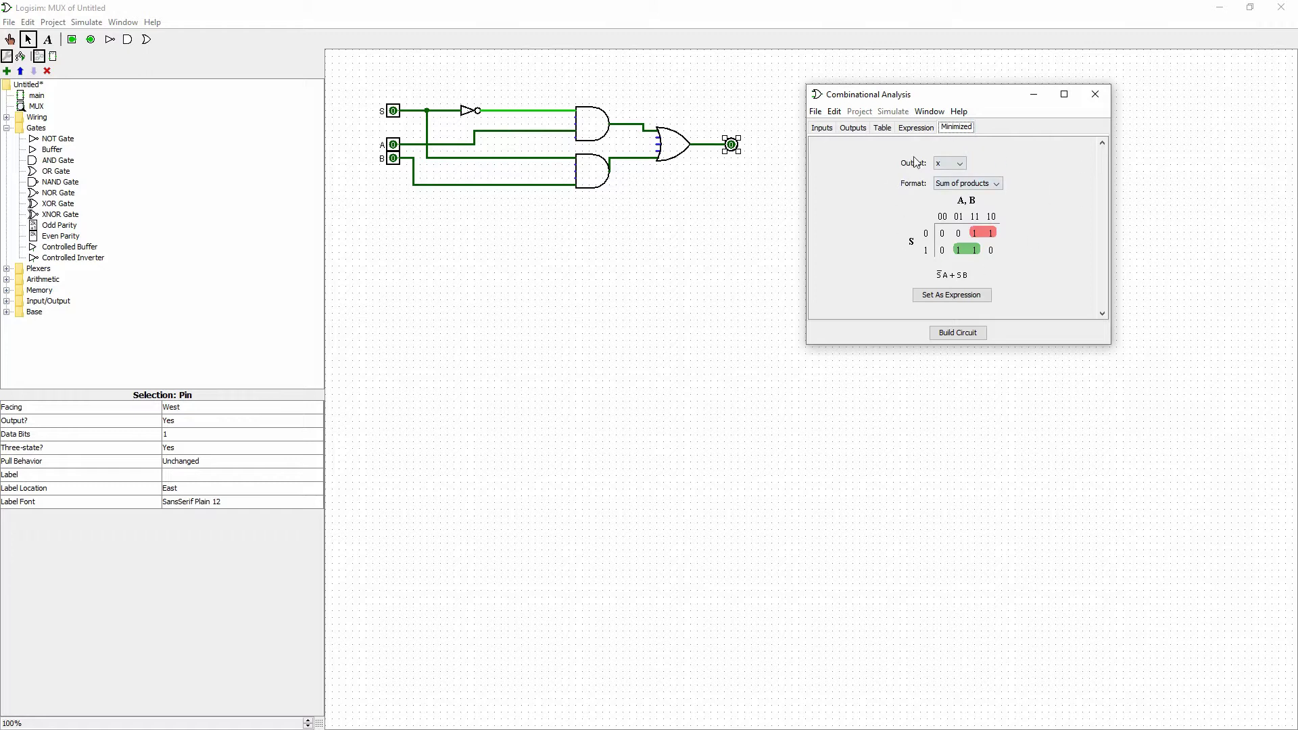
{"action": "left_click", "coordinate": [882, 128]}
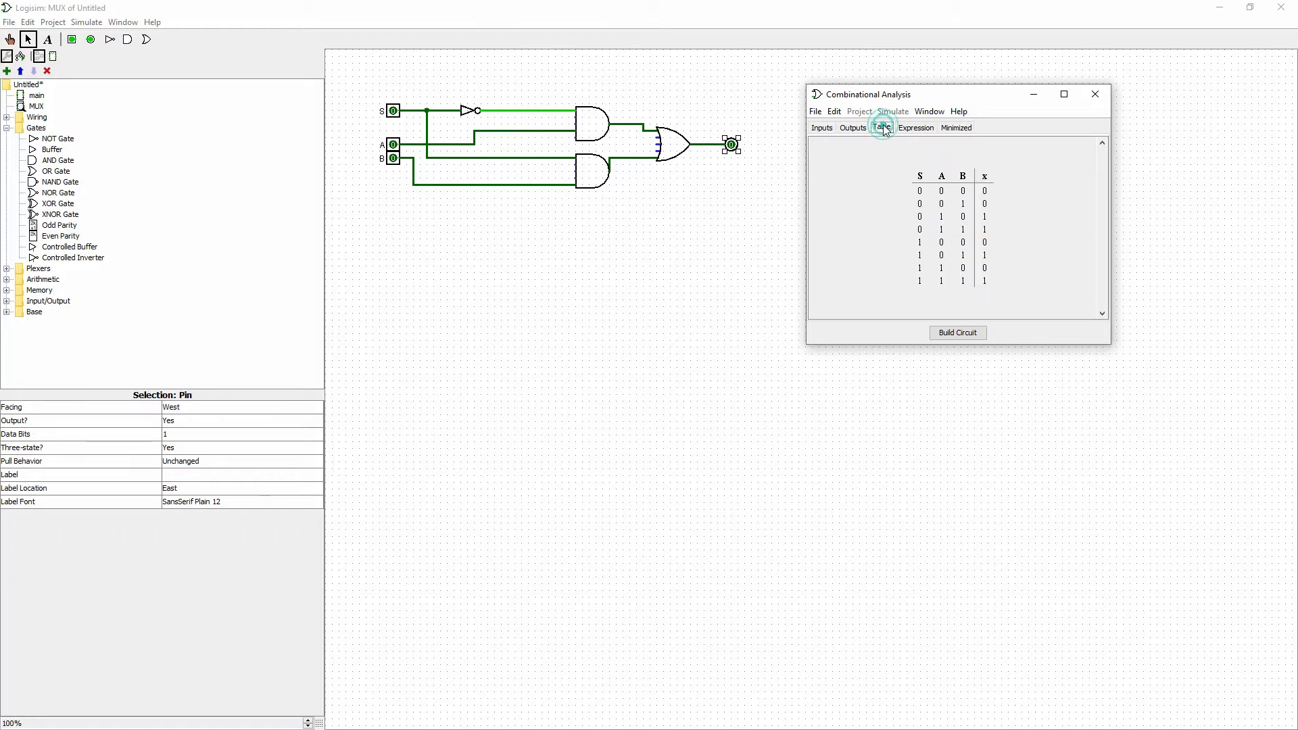
{"action": "left_click", "coordinate": [954, 129]}
{"action": "left_click", "coordinate": [882, 128]}
{"action": "left_click", "coordinate": [1095, 94]}
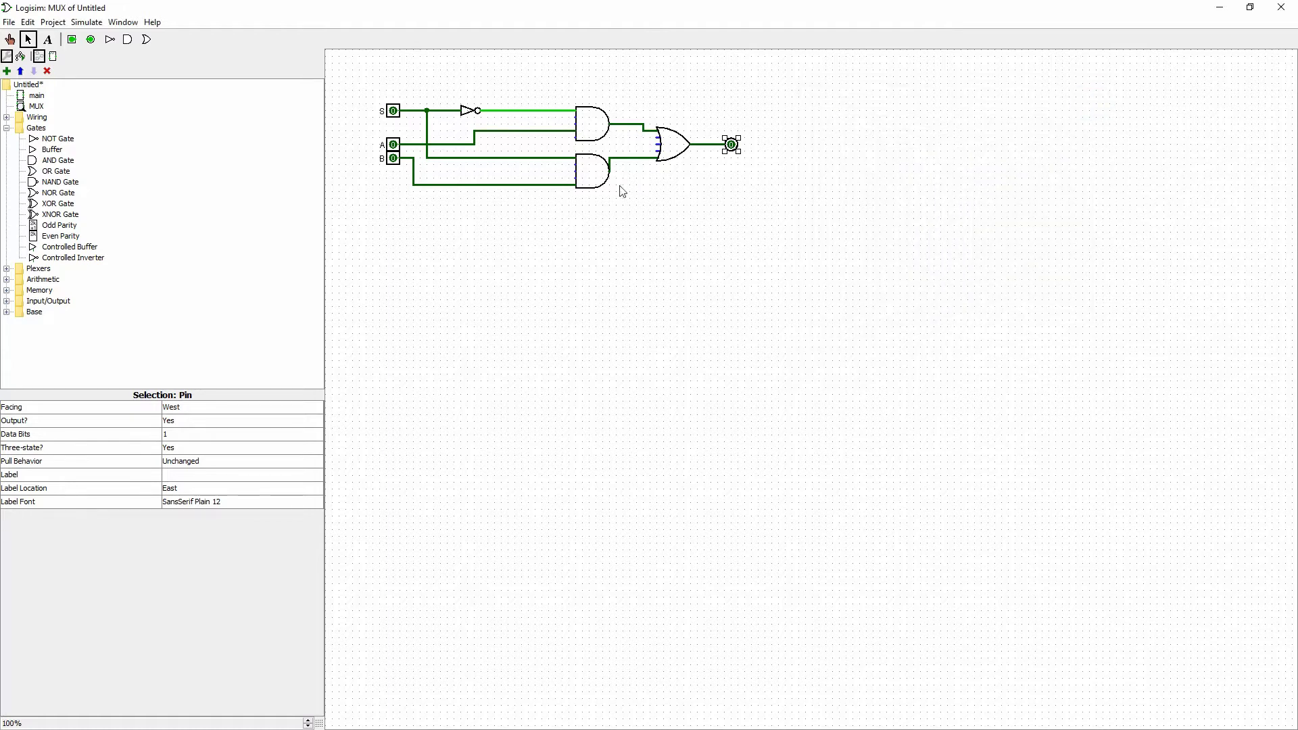
Add a new circuit named MUX2 to the project
{"action": "left_click", "coordinate": [54, 23]}
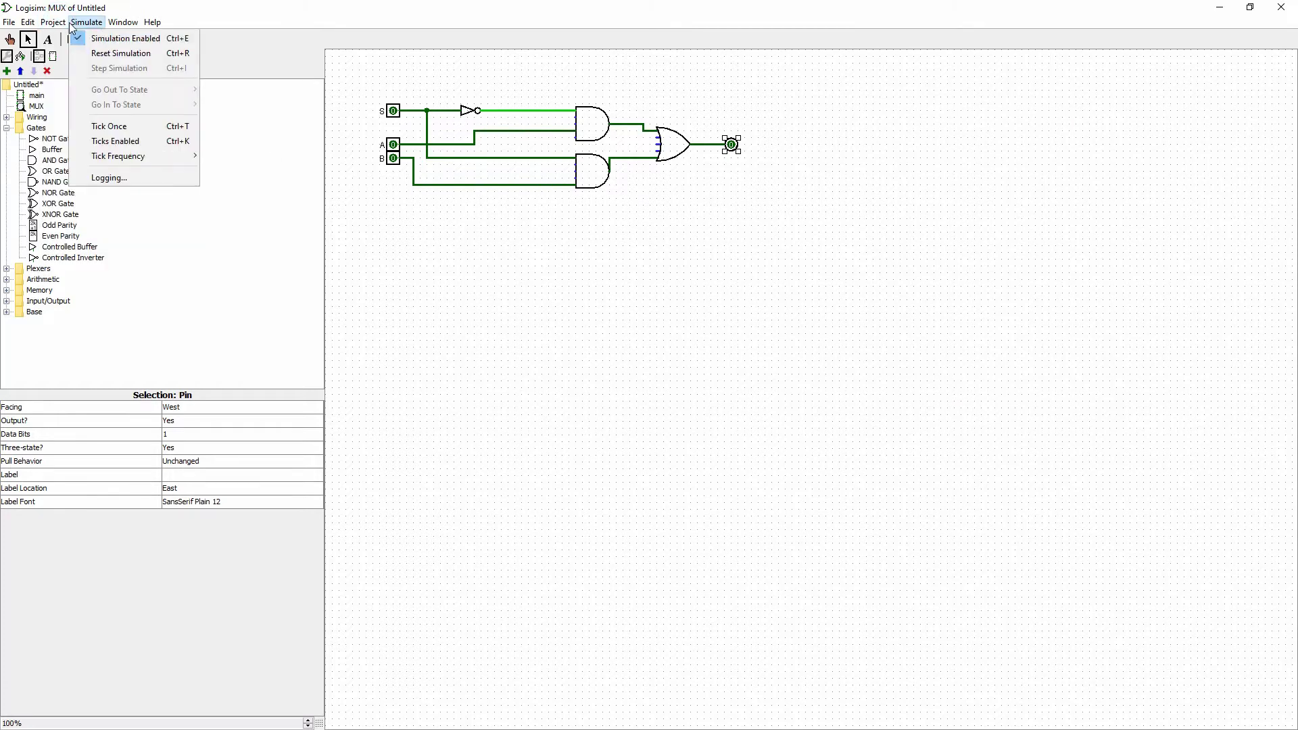
{"action": "left_click", "coordinate": [76, 38]}
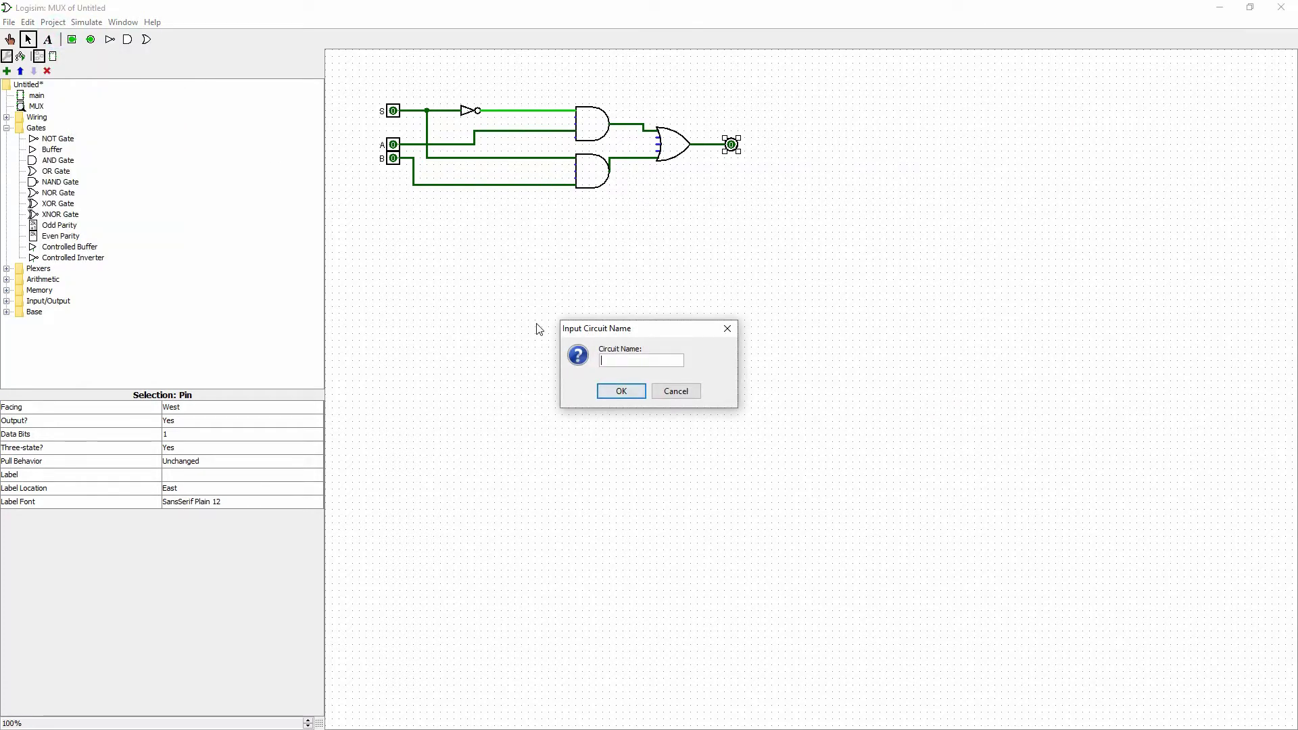
{"action": "type", "text": "MUX2"}
{"action": "left_click", "coordinate": [619, 391]}
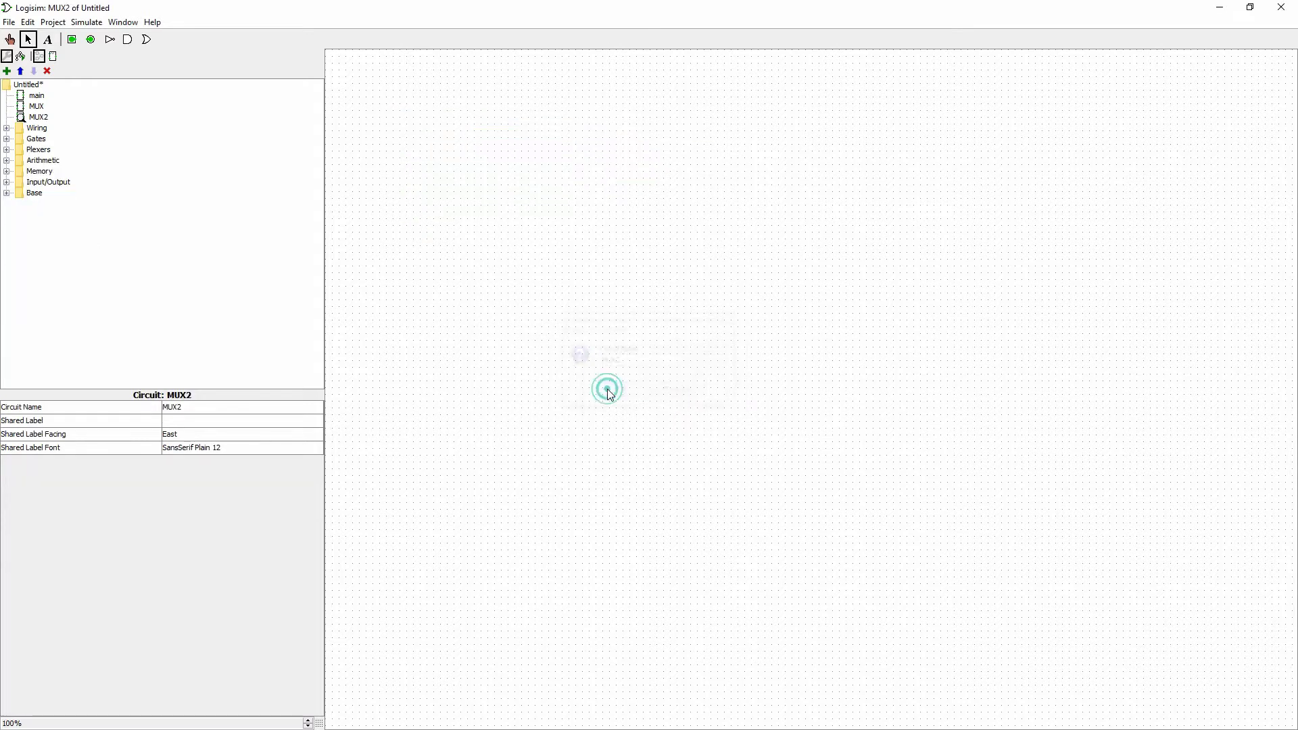
Place three input pins in a column in MUX2, one on top and two adjacent below it
{"action": "left_click", "coordinate": [72, 39]}
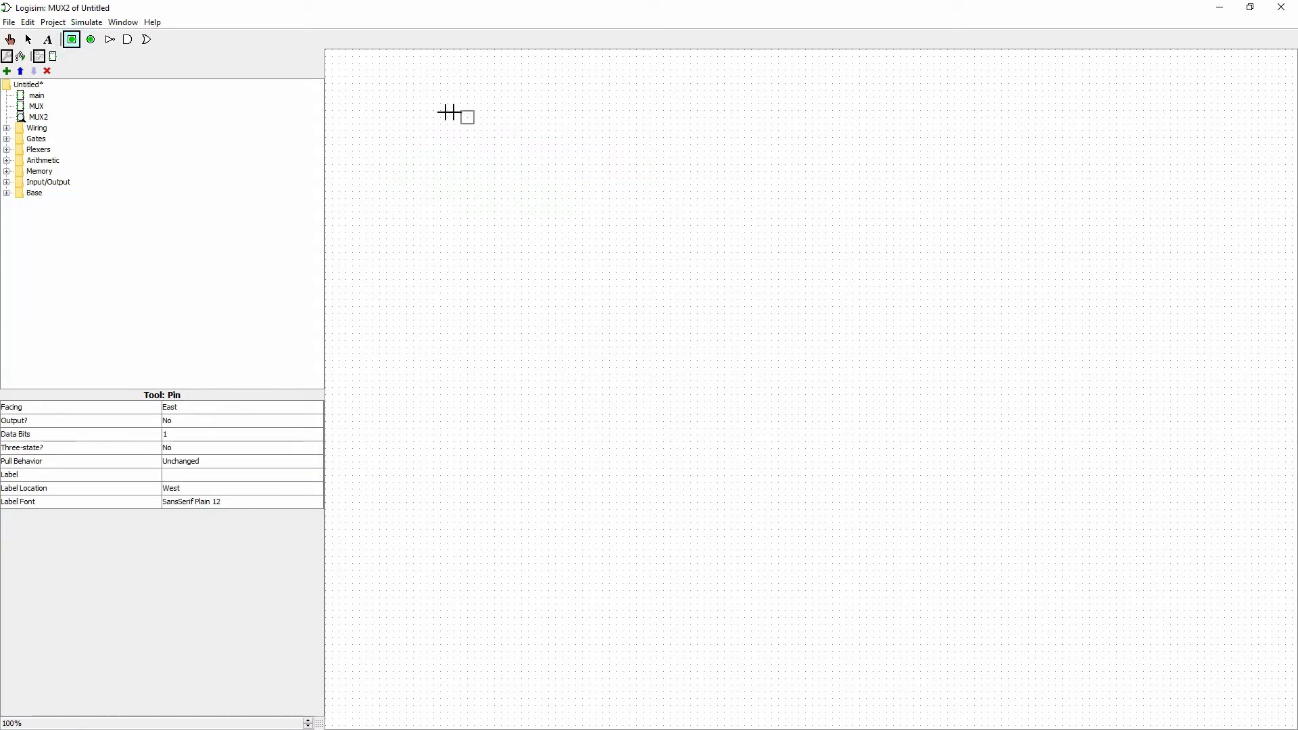
{"action": "left_click", "coordinate": [420, 123]}
{"action": "left_click", "coordinate": [71, 39]}
{"action": "left_click", "coordinate": [419, 185]}
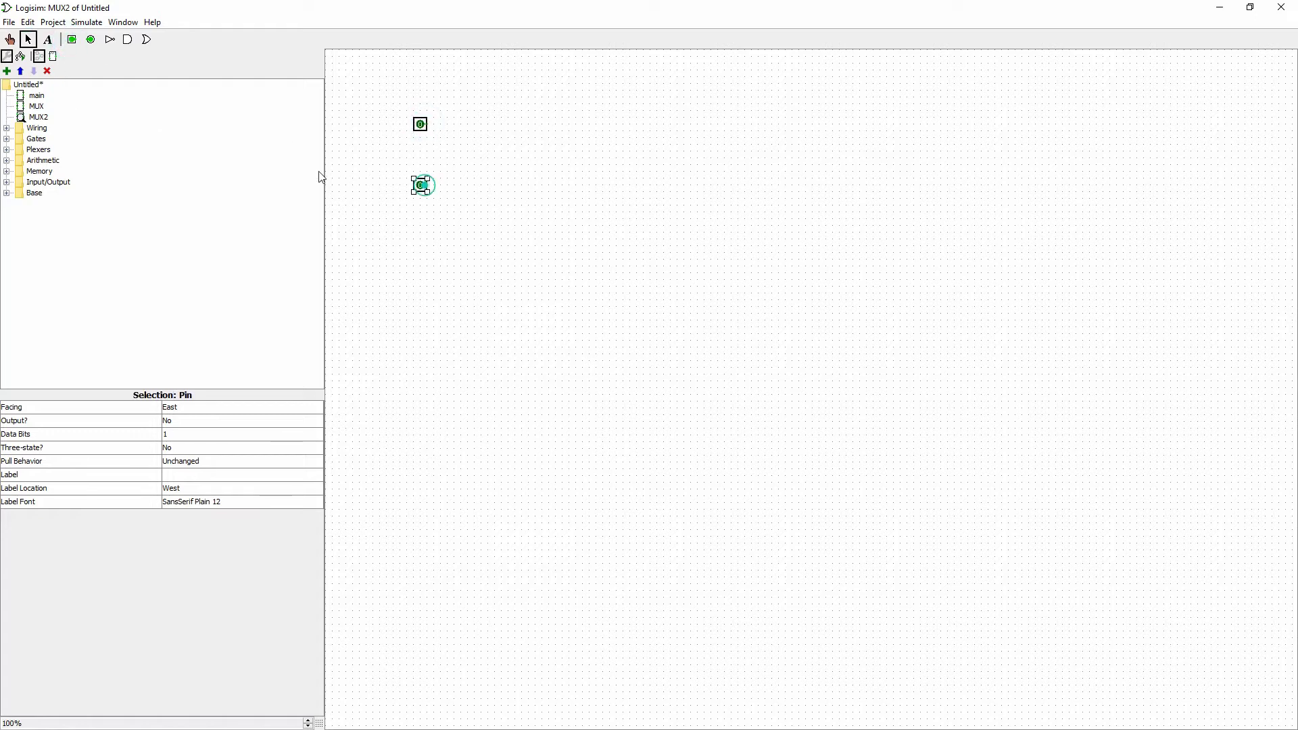
{"action": "left_click", "coordinate": [72, 39]}
{"action": "left_click", "coordinate": [420, 198]}
Place a NOT gate beside the top input pin and align it horizontally with that pin
{"action": "double_click", "coordinate": [36, 139]}
{"action": "left_click", "coordinate": [57, 149]}
{"action": "left_click", "coordinate": [484, 130]}
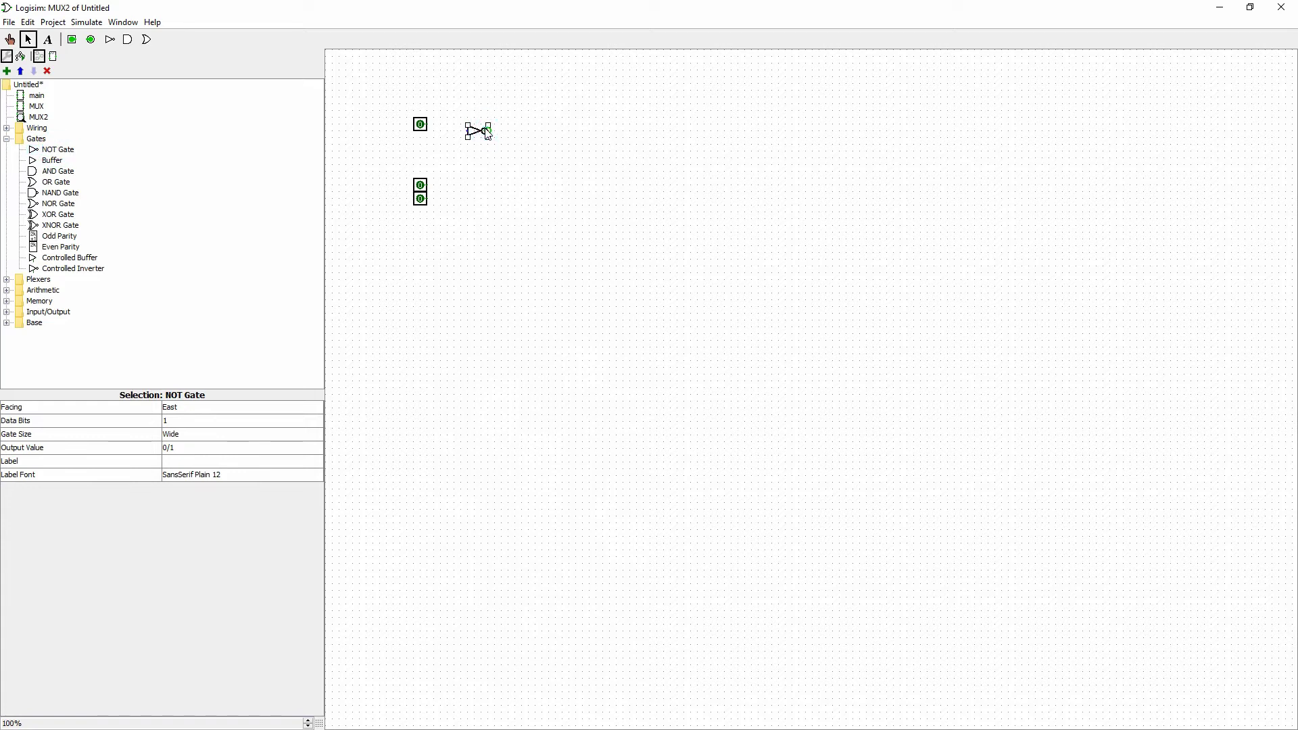
{"action": "left_click_drag", "start_coordinate": [483, 130], "coordinate": [483, 123]}
{"action": "left_click", "coordinate": [490, 163]}
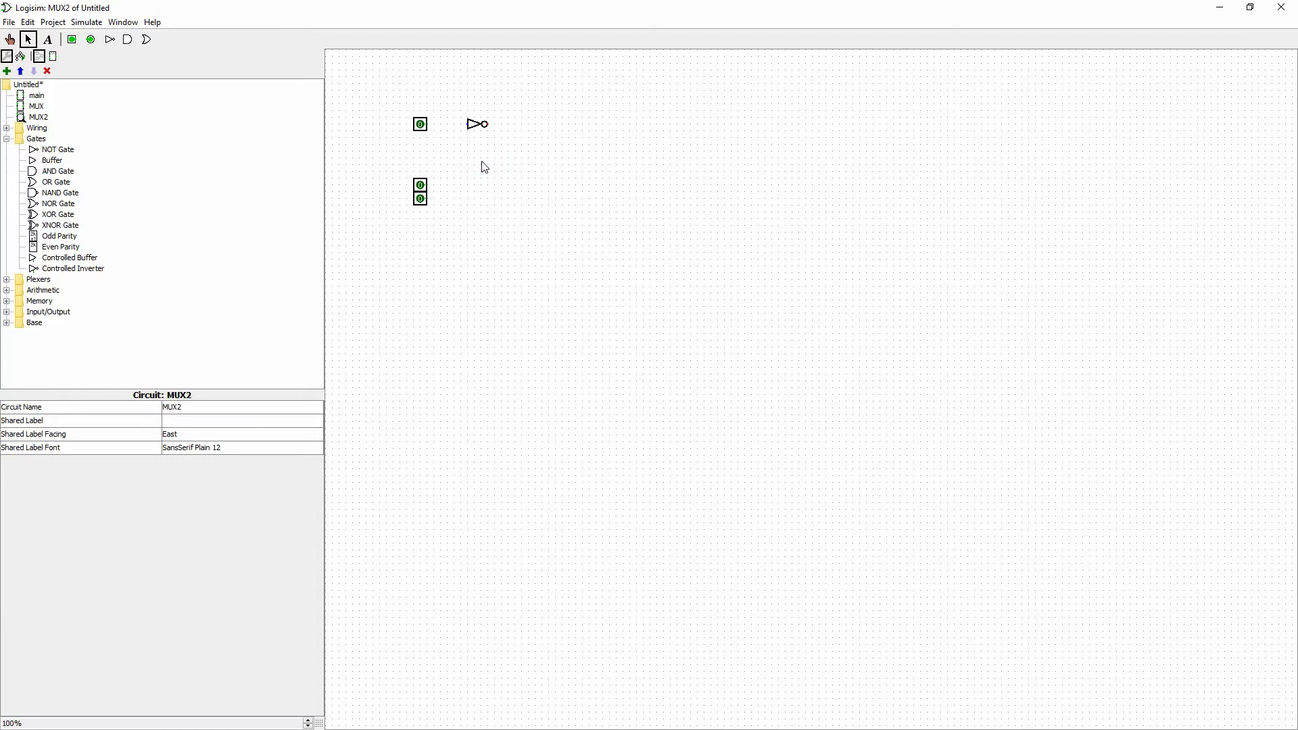
Place an AND gate with an XNOR gate below it beside the lower pins, and wire the top pin to the NOT gate
{"action": "left_click", "coordinate": [55, 175]}
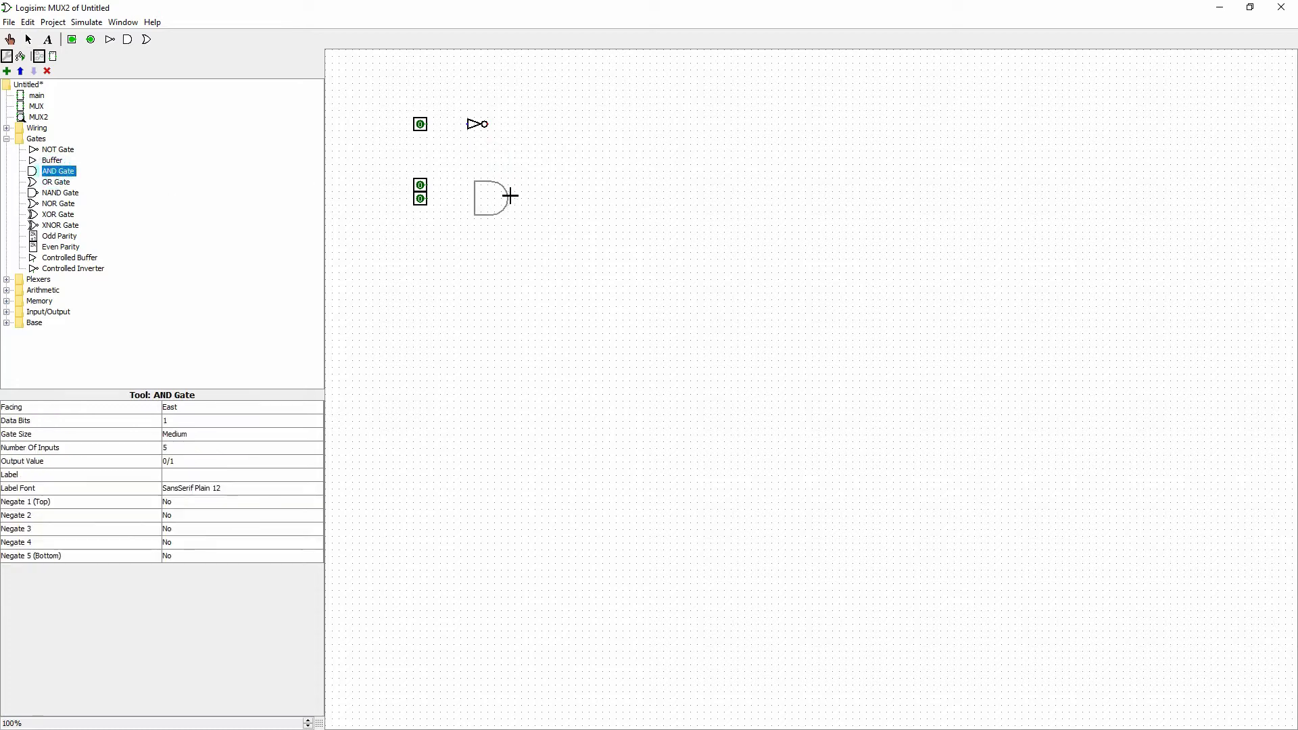
{"action": "left_click", "coordinate": [508, 196]}
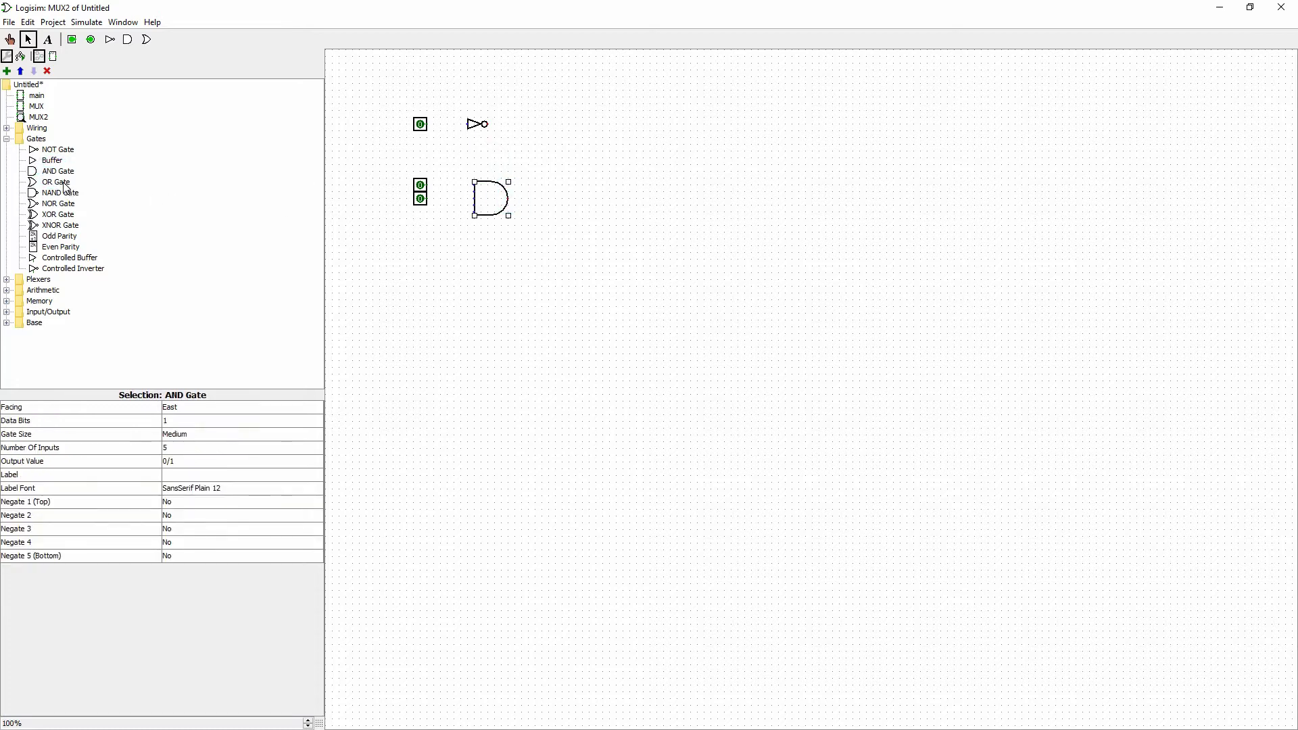
{"action": "left_click", "coordinate": [61, 225]}
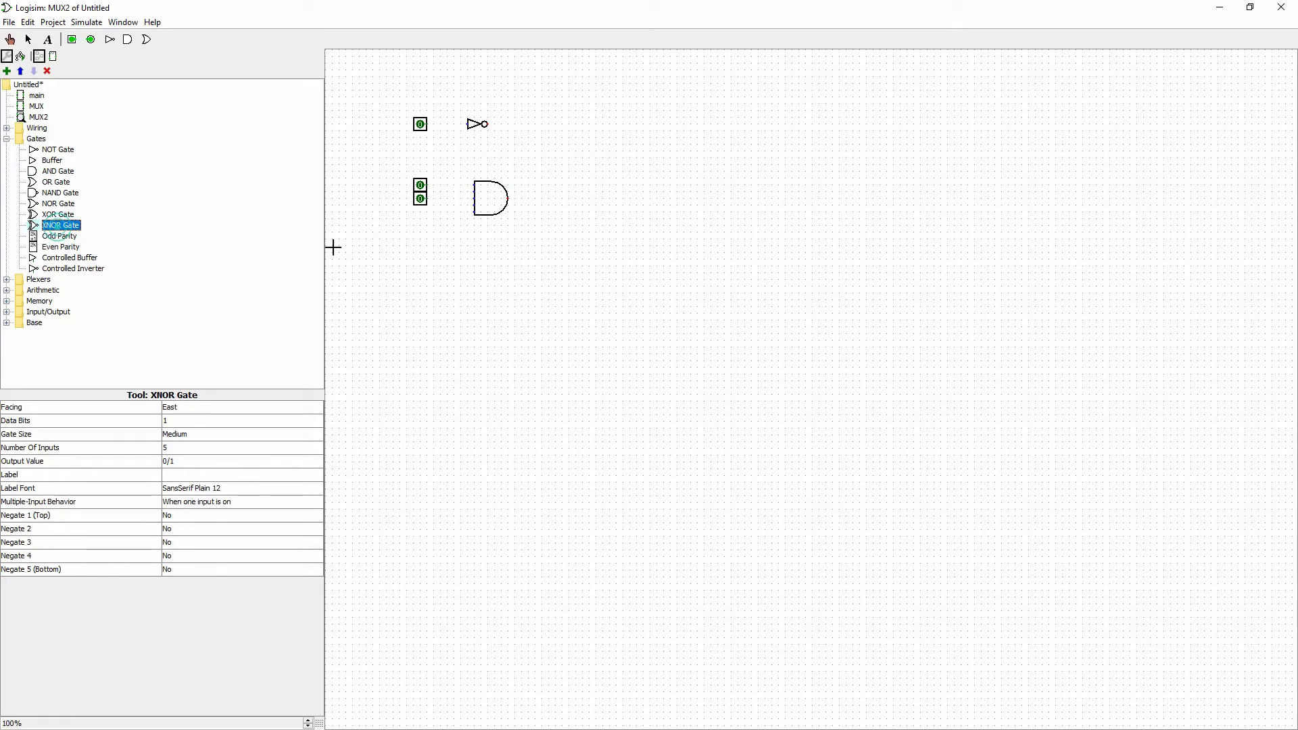
{"action": "left_click", "coordinate": [515, 240]}
{"action": "left_click_drag", "start_coordinate": [427, 124], "coordinate": [466, 124]}
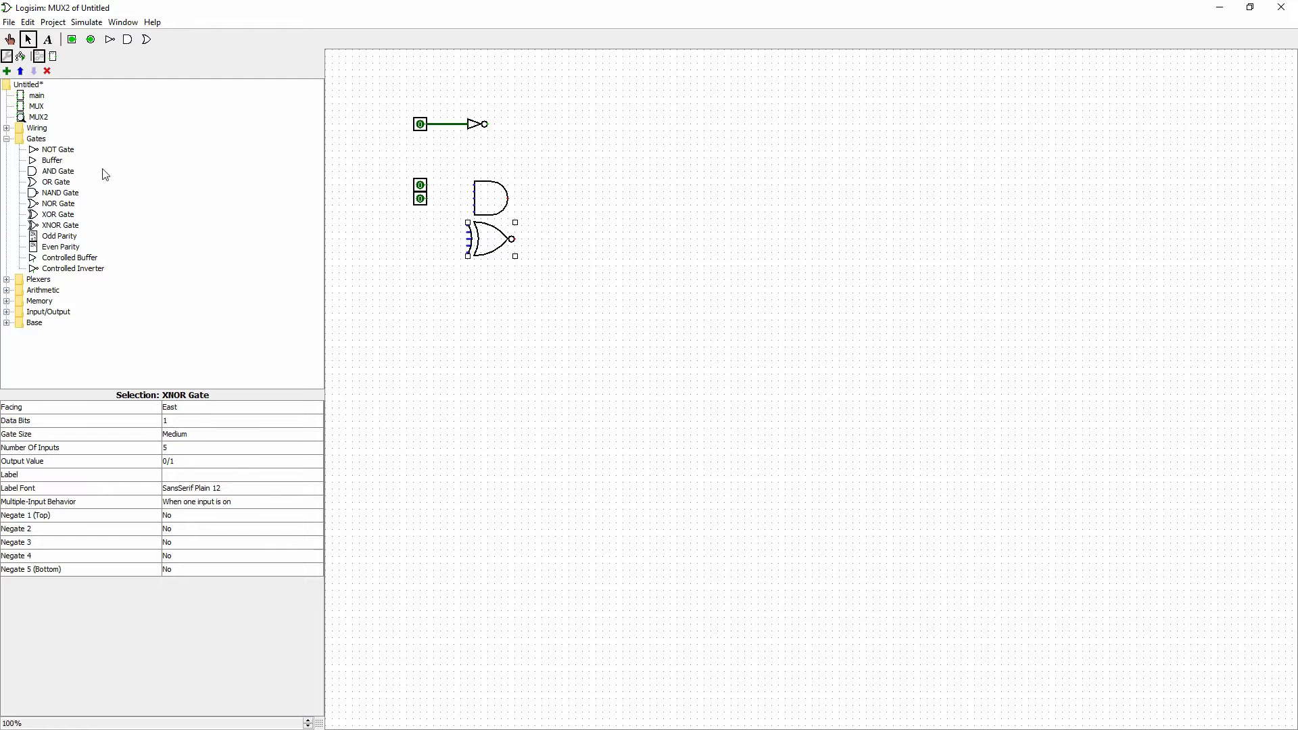
Place two more stacked AND gates farther right in MUX2, followed by an OR gate between their output levels
{"action": "left_click", "coordinate": [59, 176]}
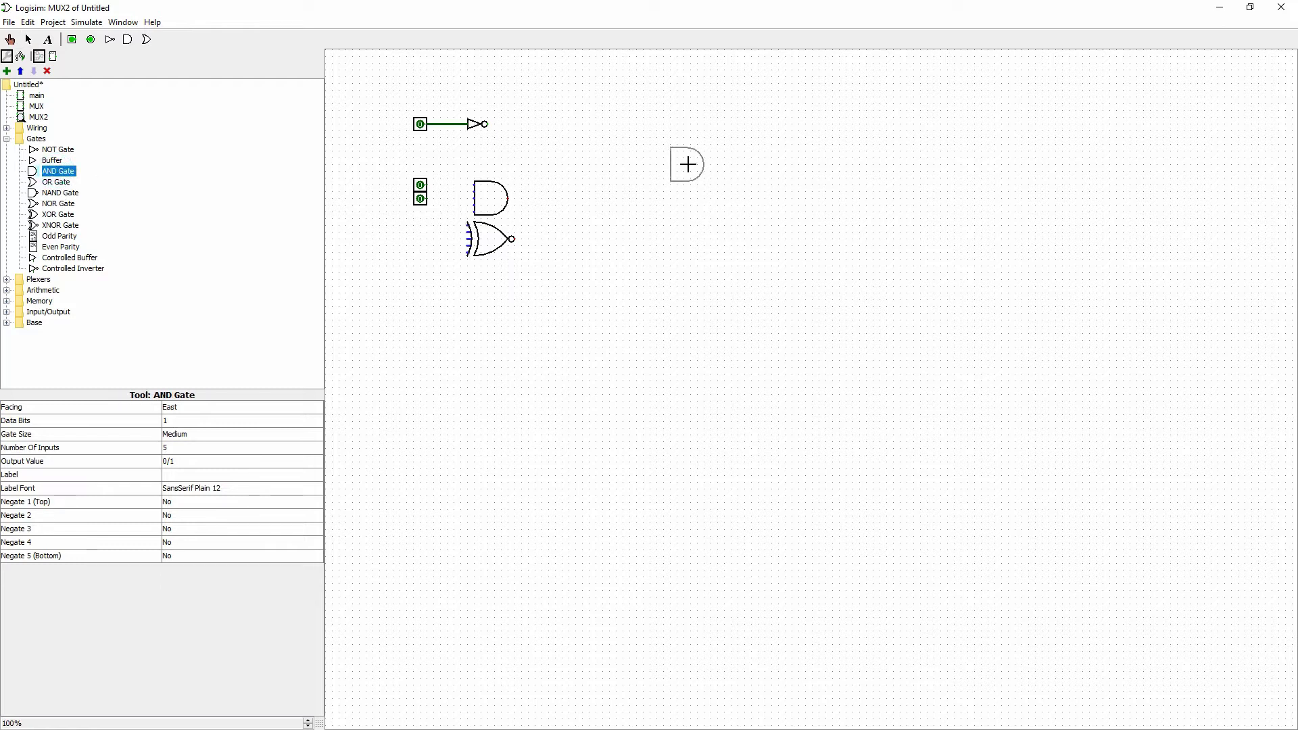
{"action": "left_click", "coordinate": [684, 151]}
{"action": "left_click", "coordinate": [72, 171]}
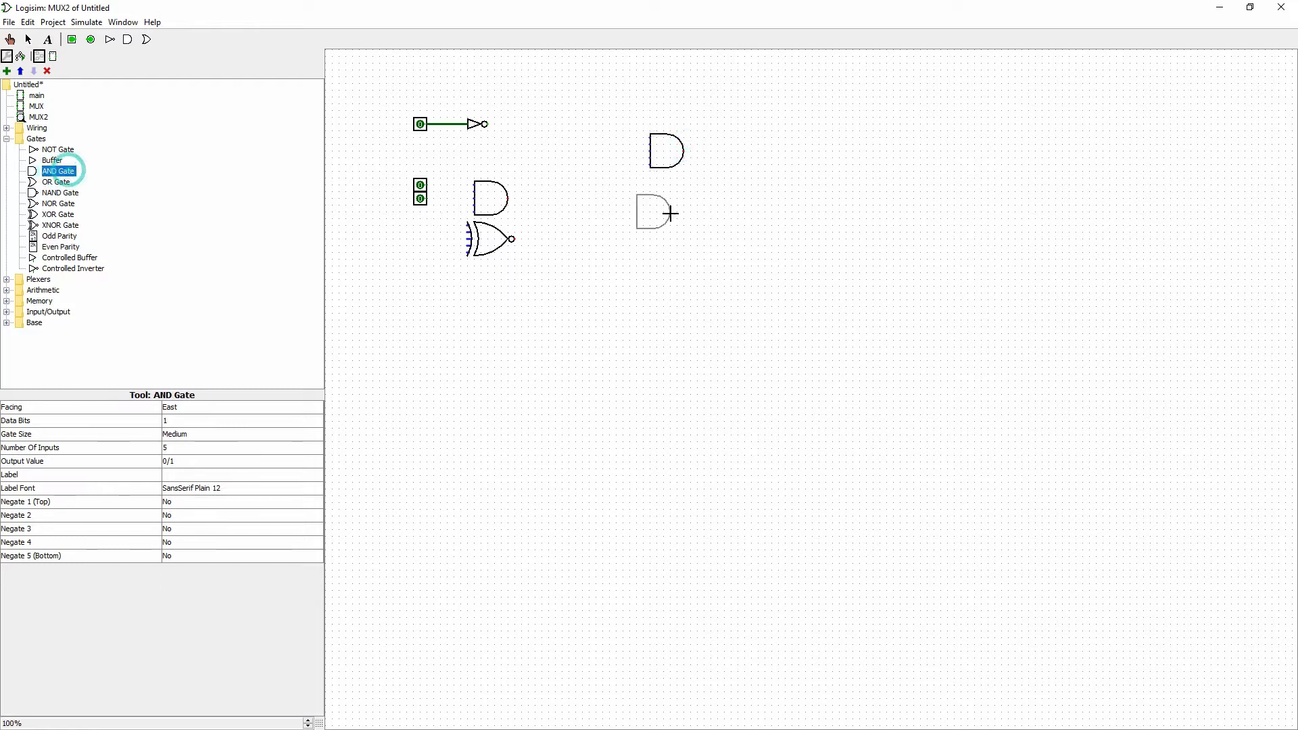
{"action": "left_click", "coordinate": [680, 206]}
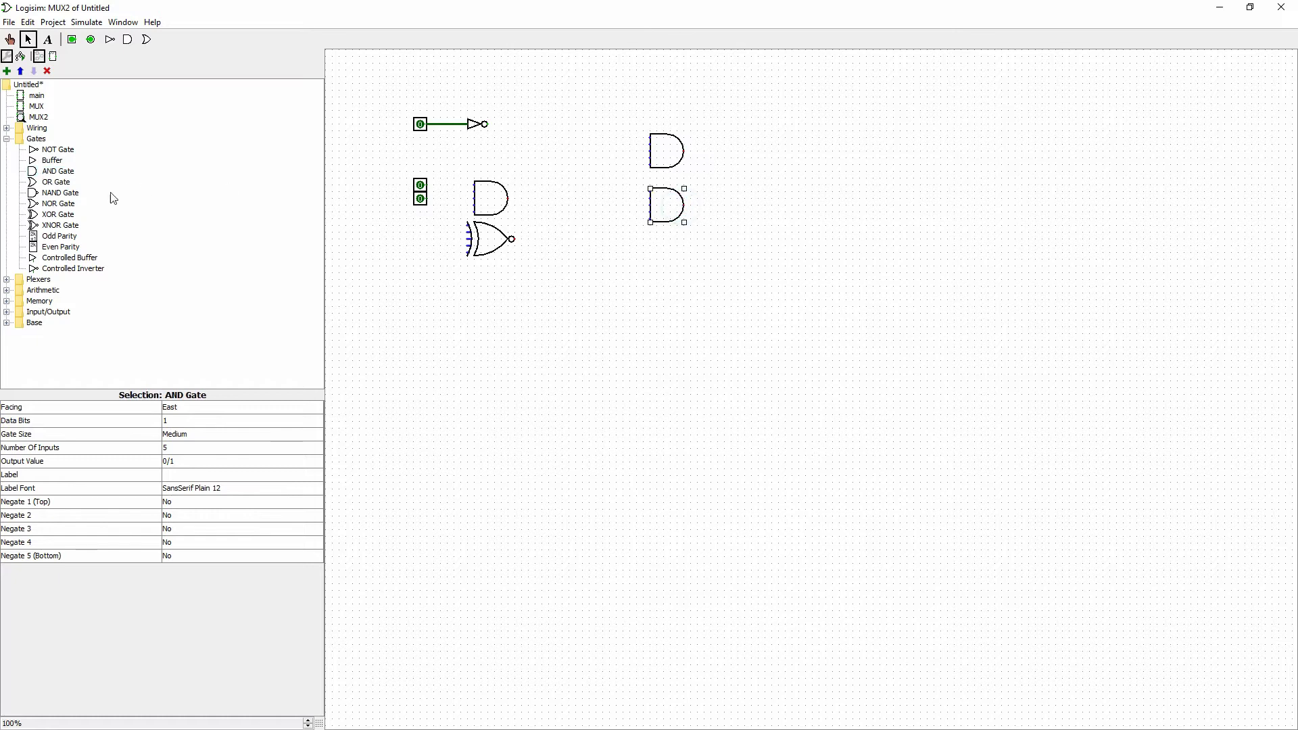
{"action": "left_click", "coordinate": [65, 184]}
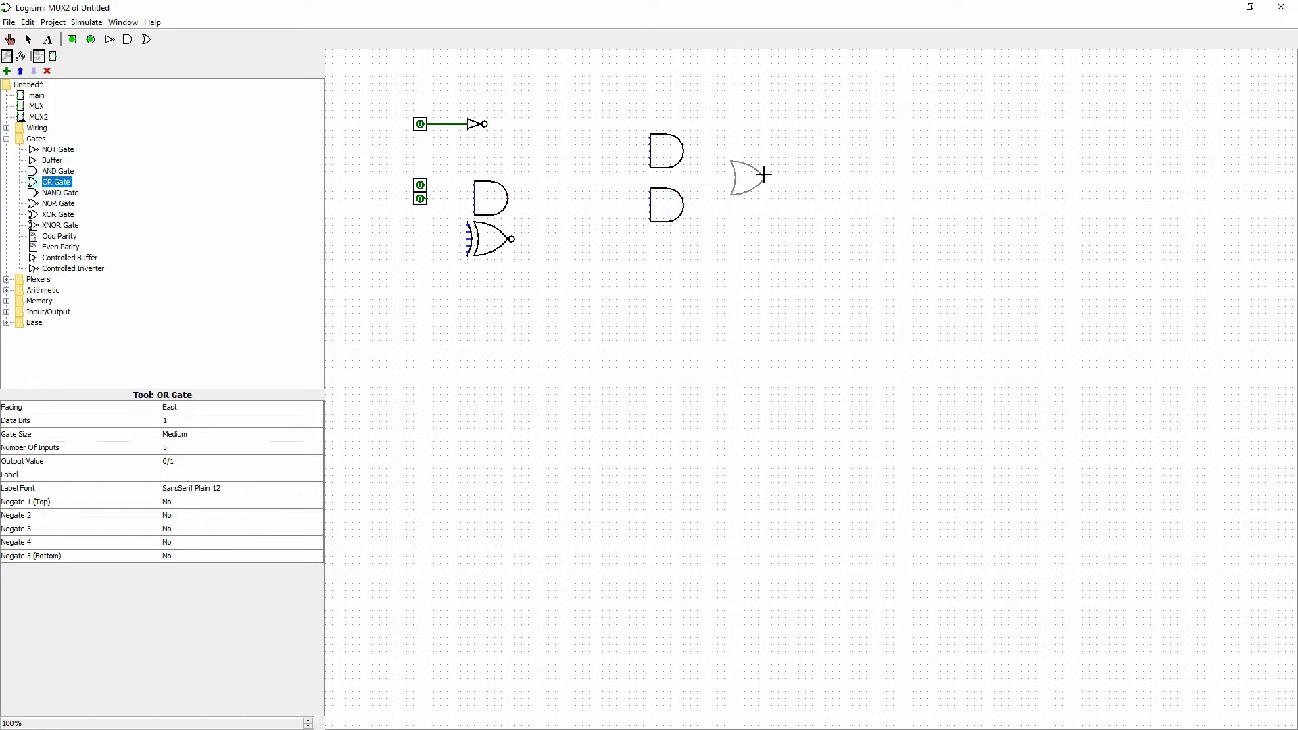
{"action": "left_click", "coordinate": [765, 174]}
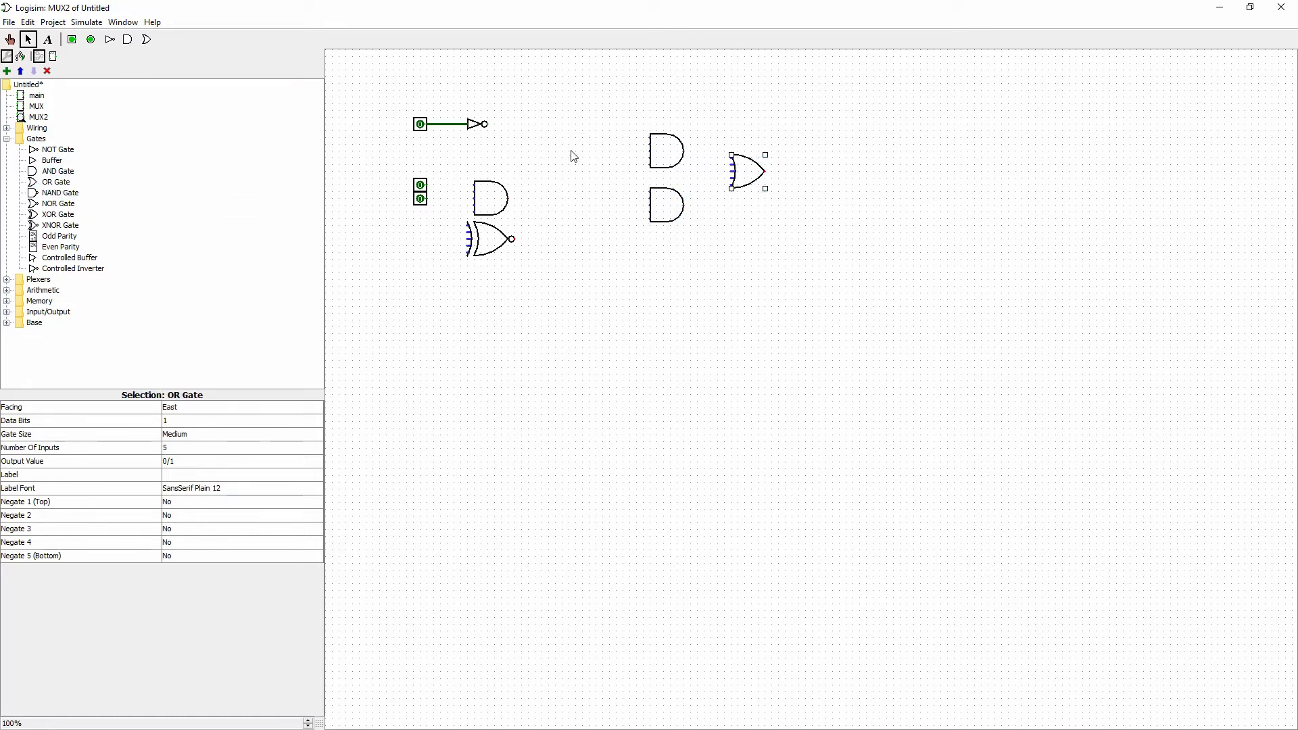
Wire the NOT output to the upper-right AND, the top pin to the lower-right AND, and the middle pin to the left AND gate
{"action": "left_click_drag", "start_coordinate": [488, 125], "coordinate": [650, 137]}
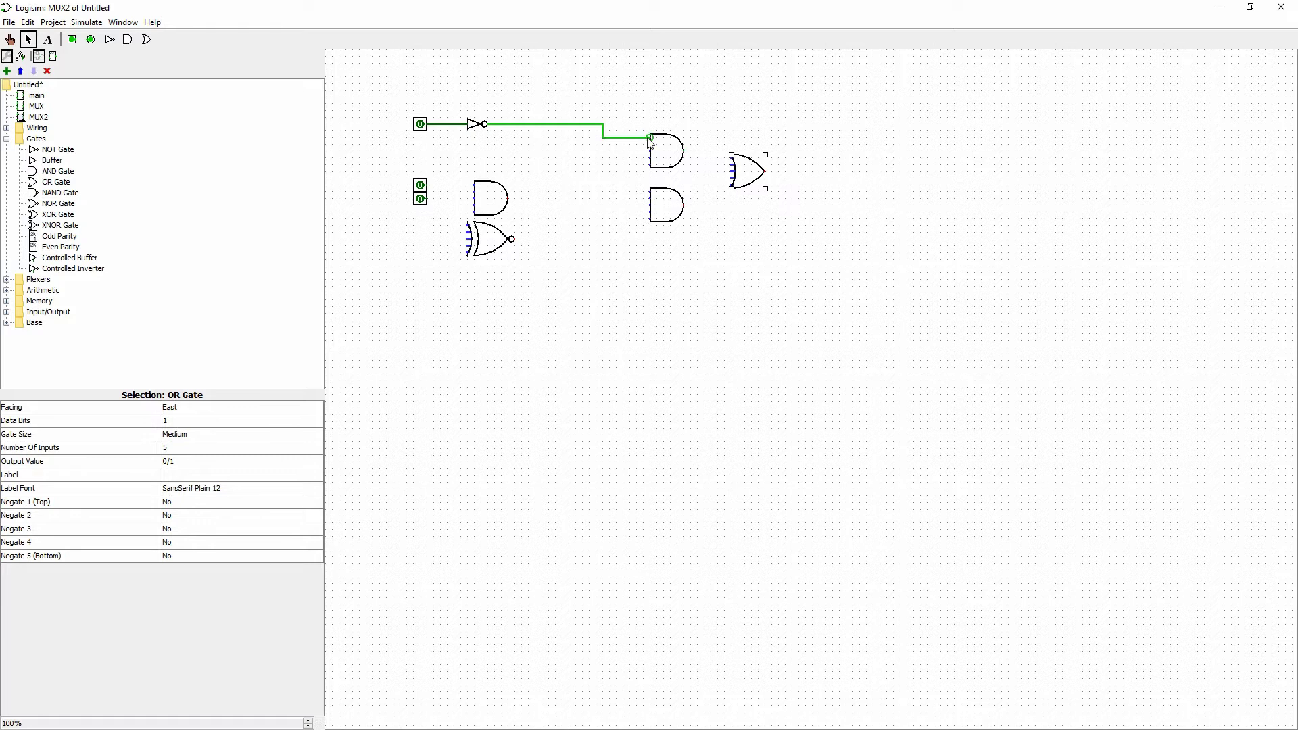
{"action": "left_click_drag", "start_coordinate": [441, 125], "coordinate": [650, 222]}
{"action": "left_click_drag", "start_coordinate": [427, 185], "coordinate": [476, 184]}
Label the top input pin of MUX2 as S
{"action": "left_click", "coordinate": [420, 125]}
{"action": "left_click", "coordinate": [184, 474]}
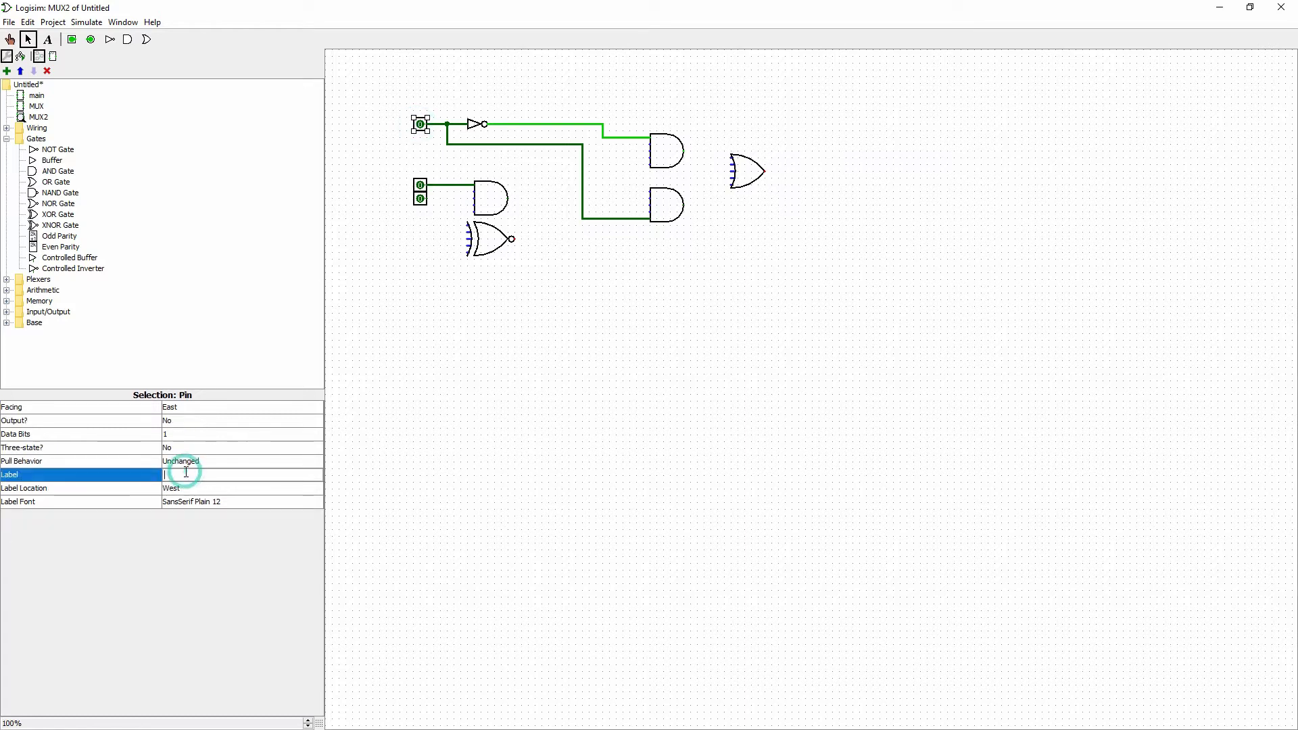
{"action": "left_click", "coordinate": [455, 363]}
{"action": "left_click", "coordinate": [420, 125]}
{"action": "left_click", "coordinate": [193, 474]}
{"action": "type", "text": "S"}
{"action": "left_click", "coordinate": [400, 423]}
Label the two adjacent lower input pins A and B, from top to bottom
{"action": "left_click", "coordinate": [418, 196]}
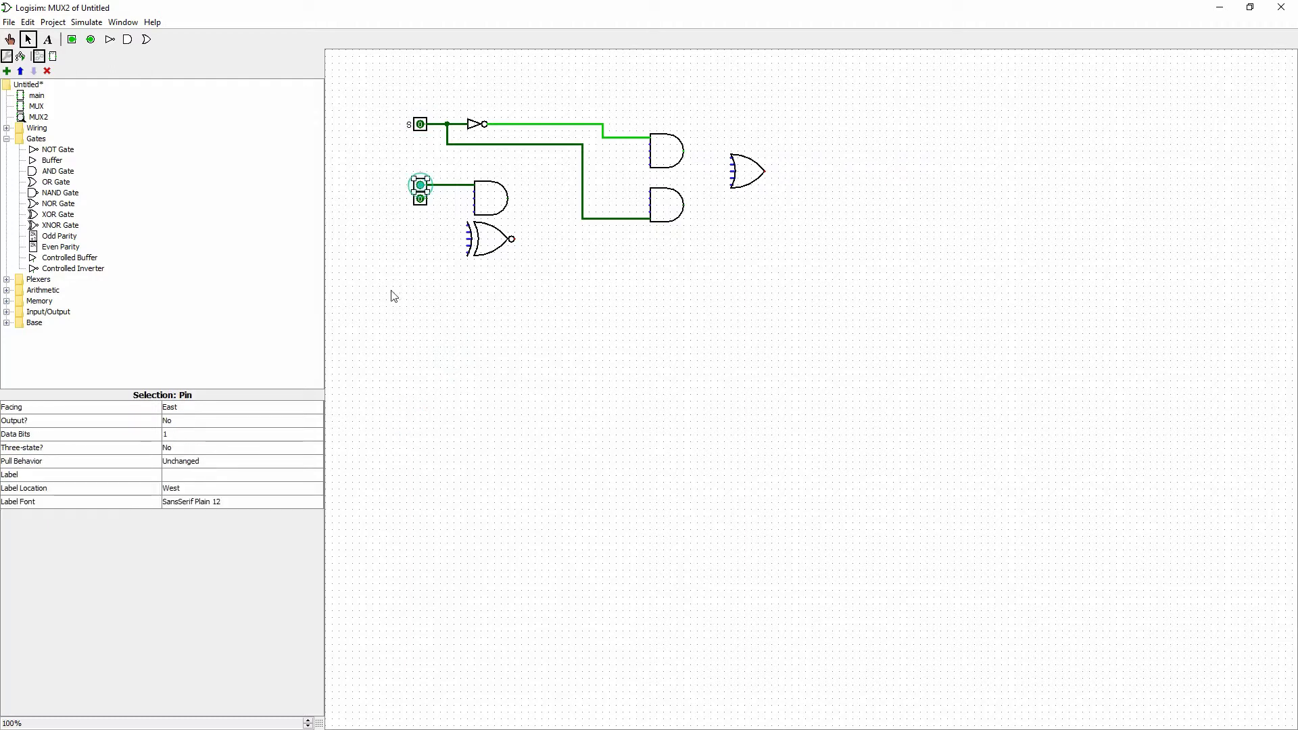
{"action": "left_click", "coordinate": [211, 474]}
{"action": "type", "text": "A"}
{"action": "left_click", "coordinate": [380, 383]}
{"action": "left_click", "coordinate": [421, 198]}
{"action": "left_click", "coordinate": [238, 475]}
{"action": "type", "text": "B"}
{"action": "left_click", "coordinate": [425, 356]}
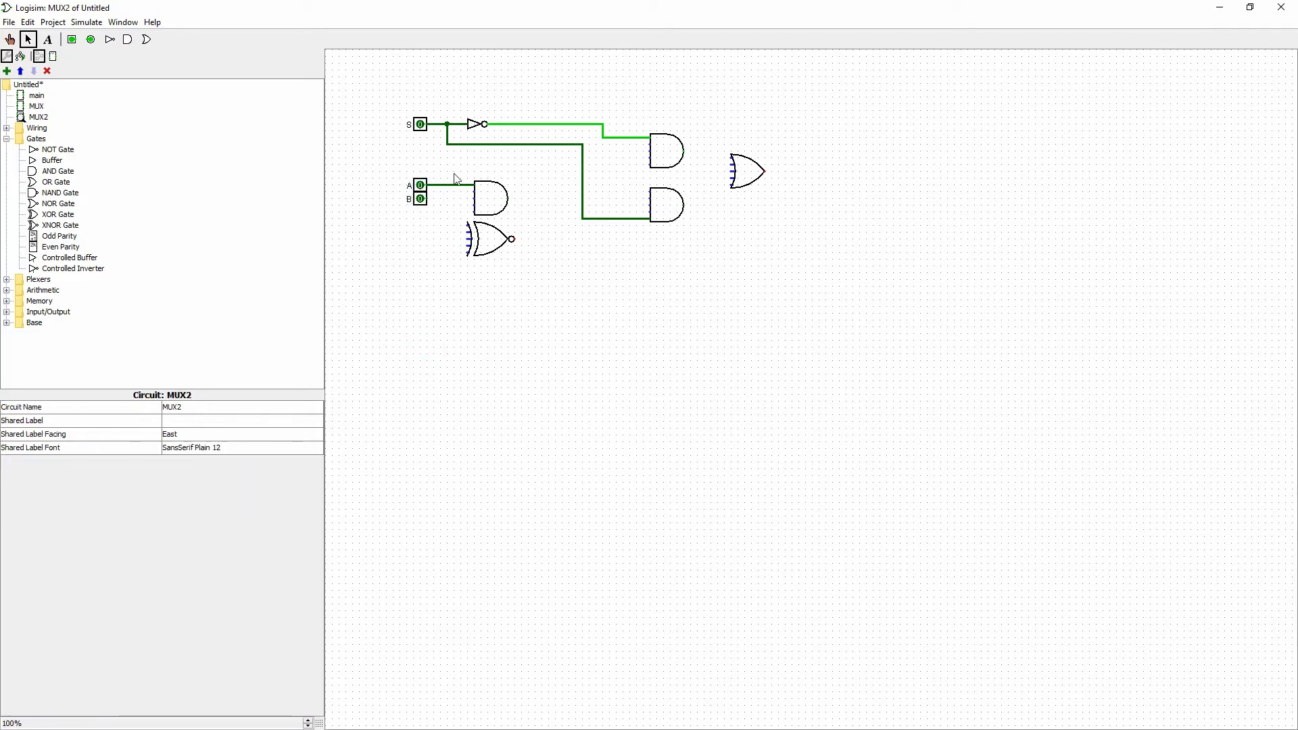
Connect A and B to both left gates, then wire the AND output to the upper-right AND and the XNOR output to the lower-right AND
{"action": "mouse_move", "coordinate": [428, 198]}
{"action": "left_mouse_down"}
{"action": "mouse_move", "coordinate": [474, 201]}
{"action": "mouse_move", "coordinate": [444, 215]}
{"action": "mouse_move", "coordinate": [466, 225]}
{"action": "mouse_move", "coordinate": [440, 241]}
{"action": "mouse_move", "coordinate": [469, 249]}
{"action": "left_mouse_up"}
{"action": "left_click_drag", "start_coordinate": [509, 199], "coordinate": [650, 158]}
{"action": "left_click_drag", "start_coordinate": [513, 241], "coordinate": [651, 192]}
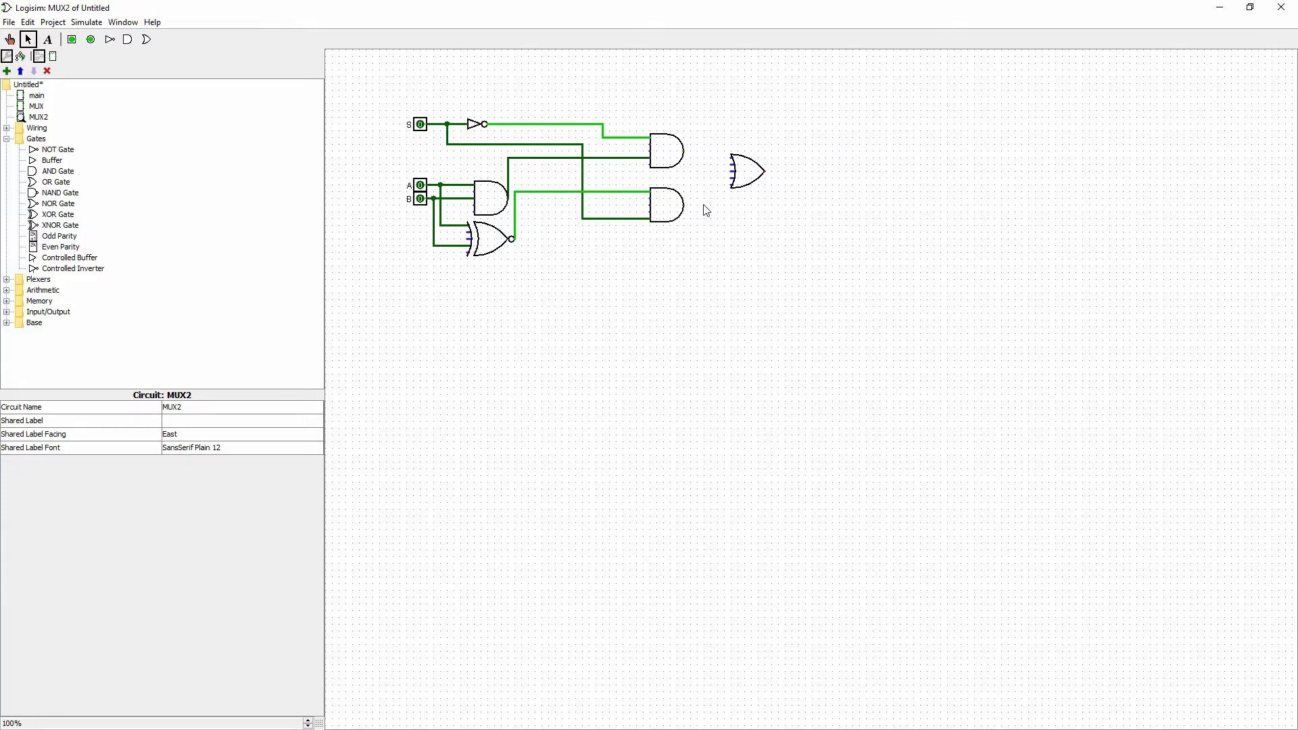
Wire both right AND outputs into the OR gate and connect an output pin to the OR gate's output
{"action": "left_click_drag", "start_coordinate": [683, 151], "coordinate": [732, 162]}
{"action": "left_click_drag", "start_coordinate": [684, 205], "coordinate": [806, 171]}
{"action": "left_click", "coordinate": [90, 41]}
{"action": "left_click", "coordinate": [810, 173]}
{"action": "left_click", "coordinate": [811, 175]}
{"action": "left_click", "coordinate": [813, 177]}
Analyze MUX2 to examine its output expression and truth table, and compare its layout with the MUX circuit
{"action": "right_click", "coordinate": [42, 117]}
{"action": "left_click", "coordinate": [83, 156]}
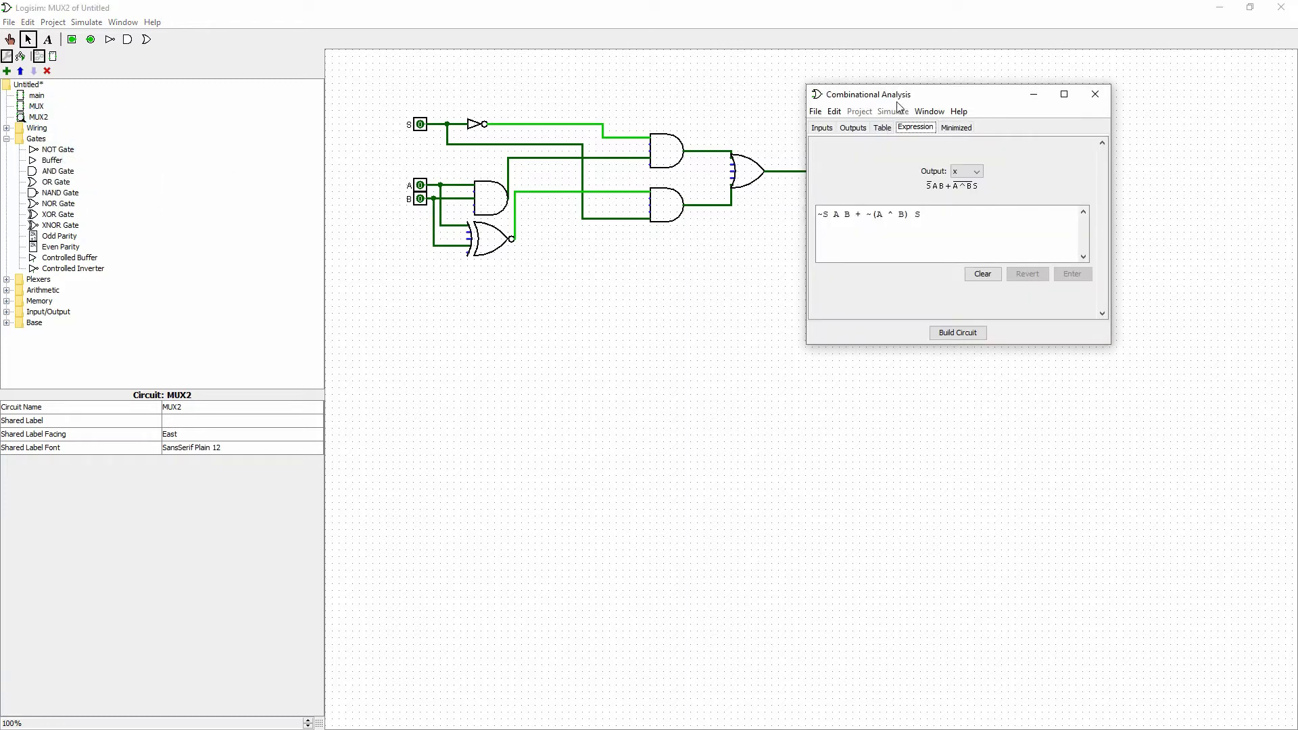
{"action": "left_click_drag", "start_coordinate": [908, 102], "coordinate": [972, 92]}
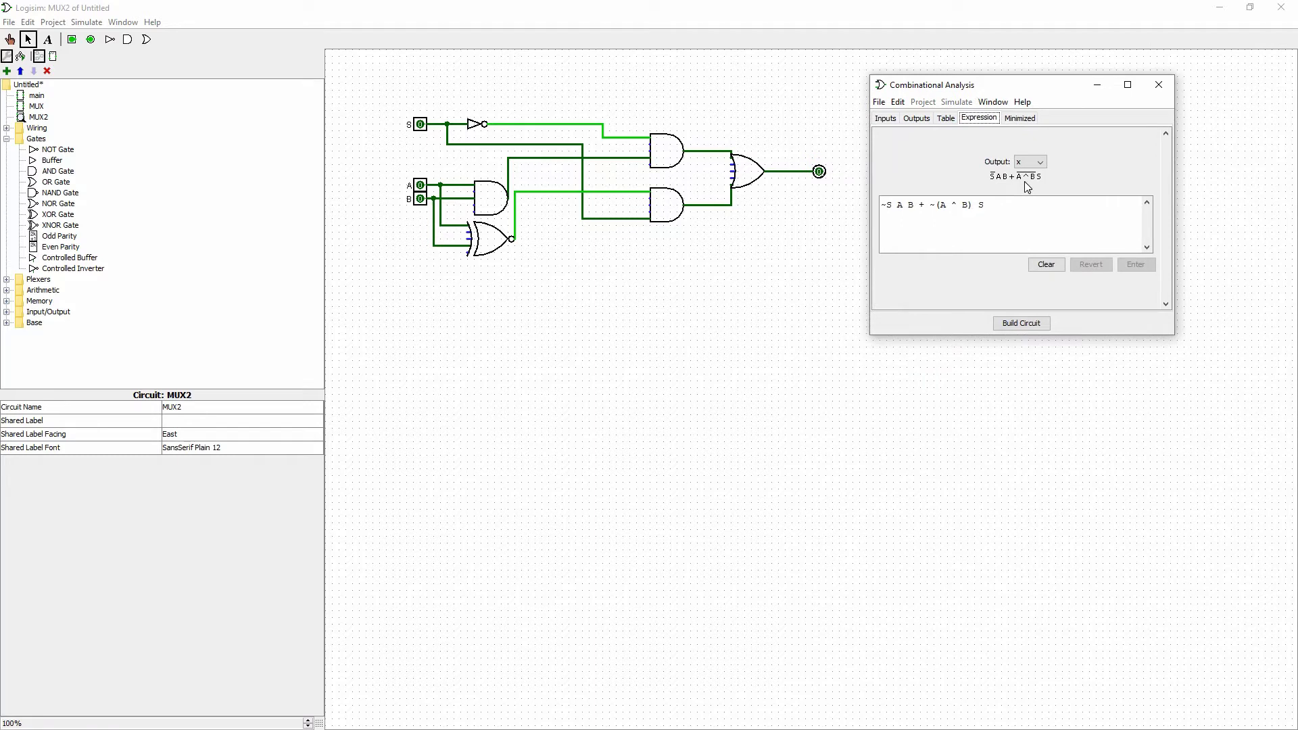
{"action": "left_click", "coordinate": [947, 118]}
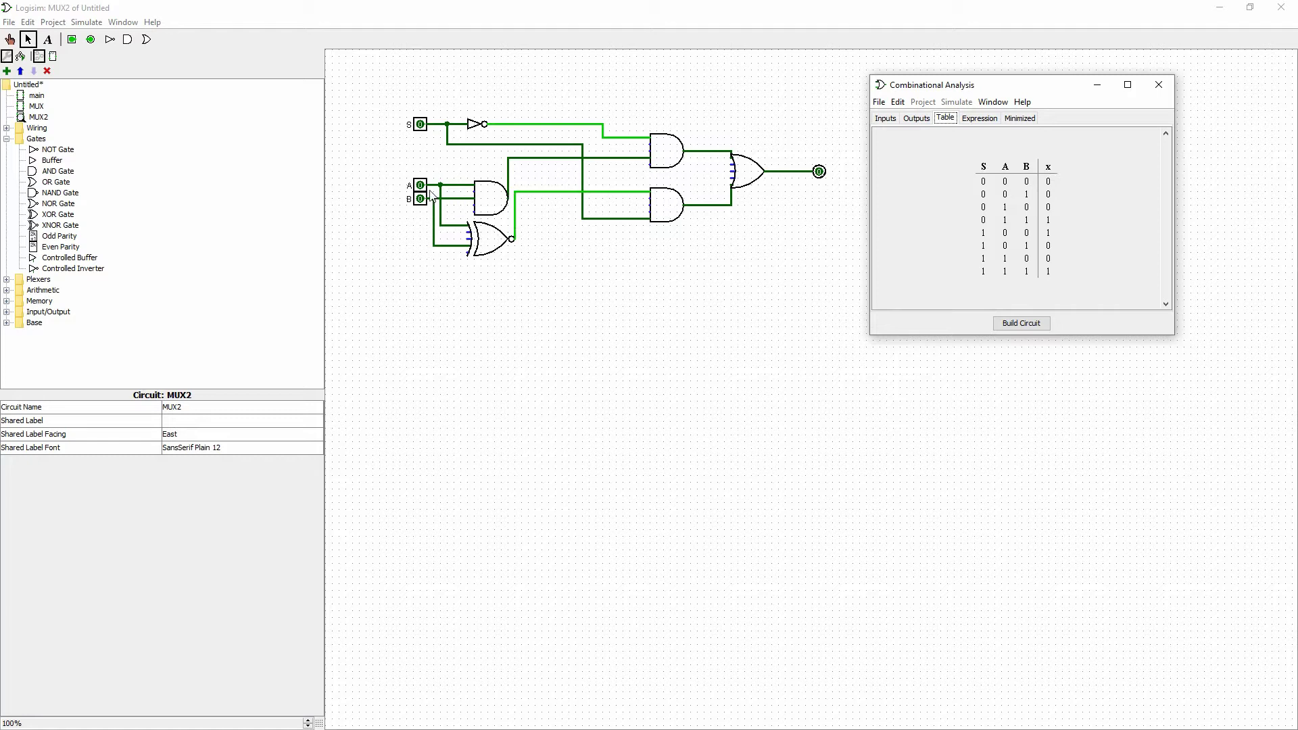
{"action": "left_click", "coordinate": [1160, 84]}
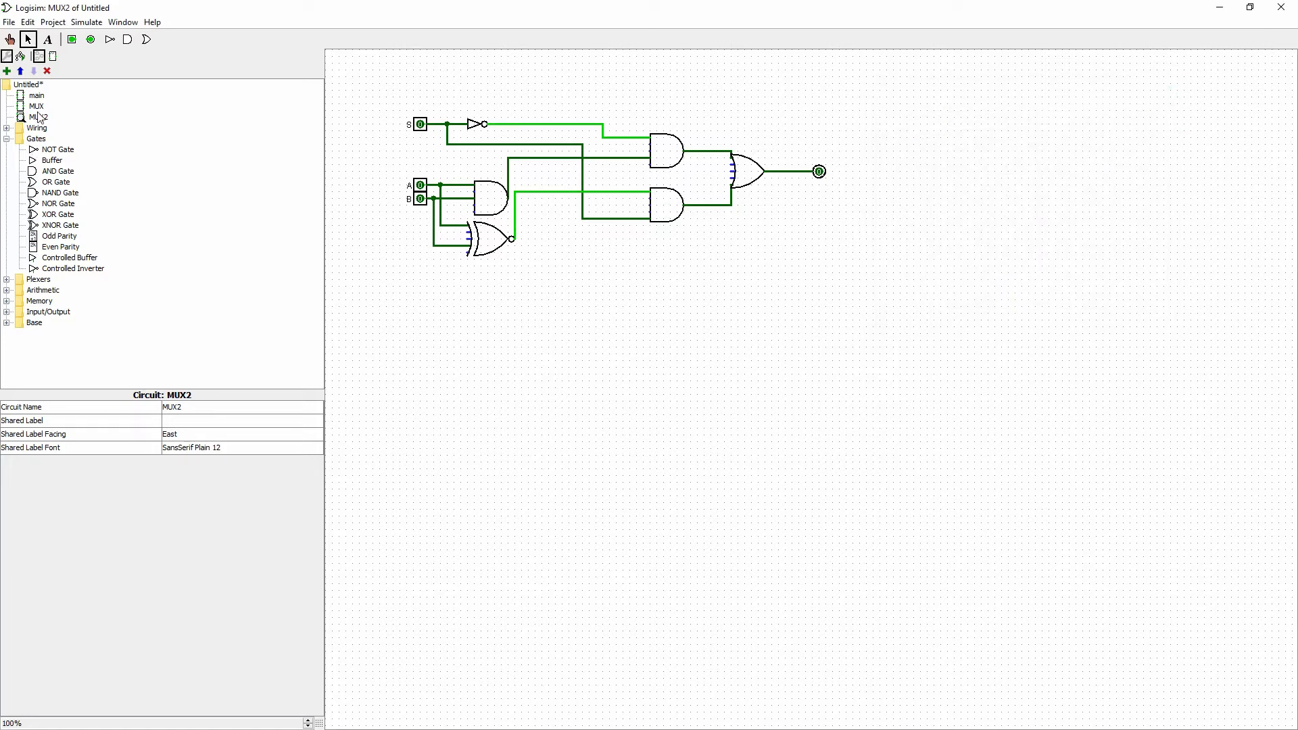
{"action": "double_click", "coordinate": [38, 108]}
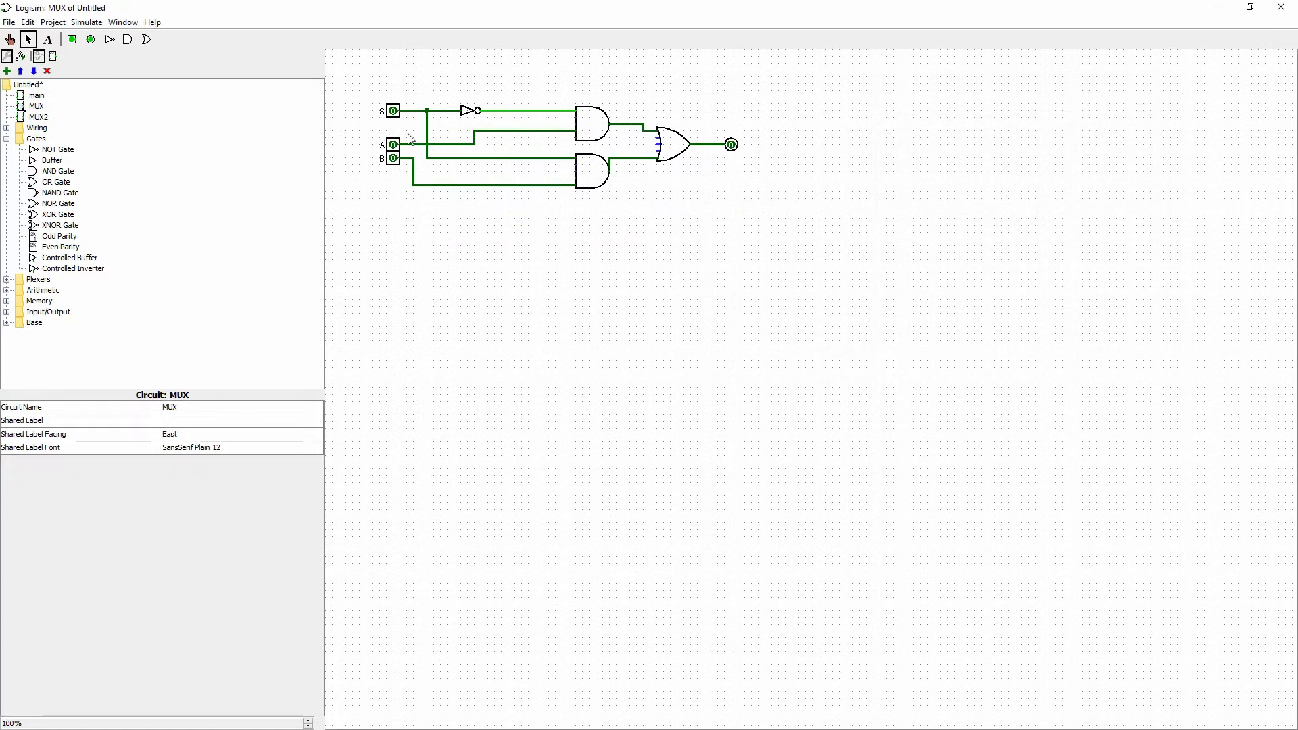
{"action": "double_click", "coordinate": [38, 117]}
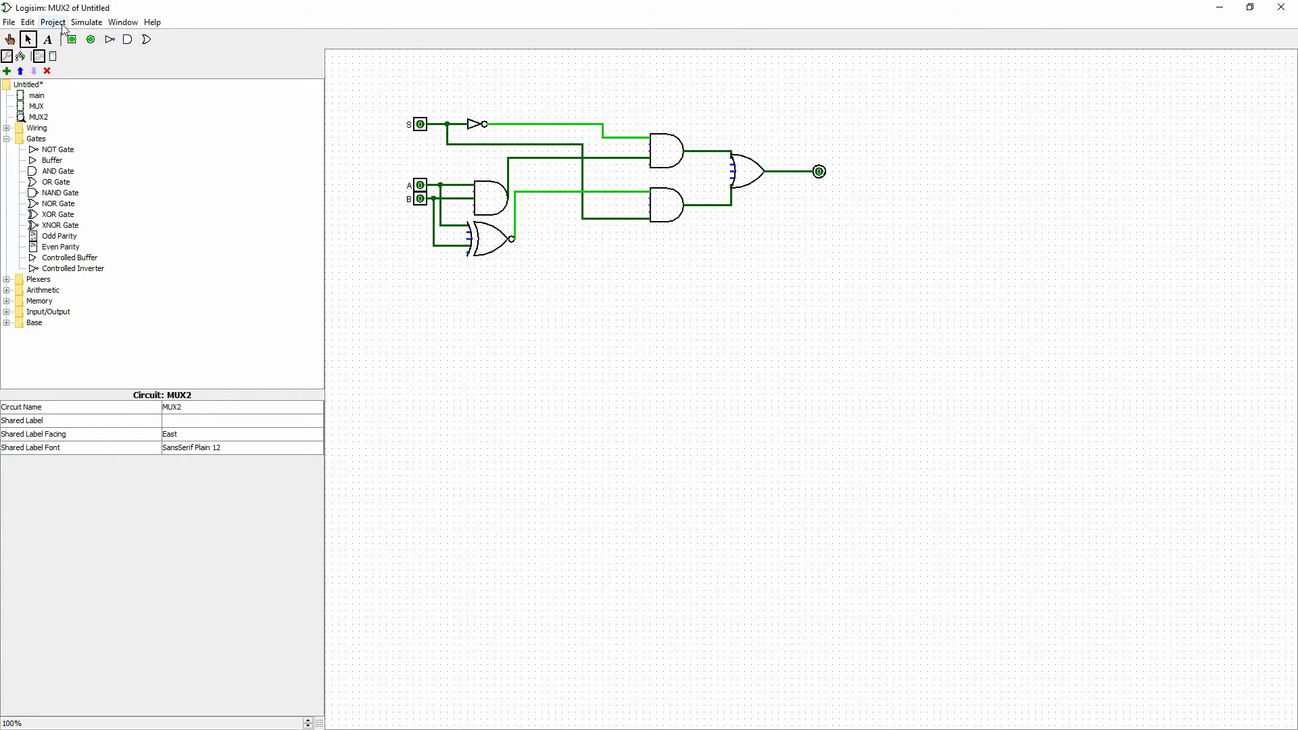
Add a new circuit named DEMUX, check the MUX2 layout for reference, and return to the empty DEMUX circuit
{"action": "left_click", "coordinate": [87, 23]}
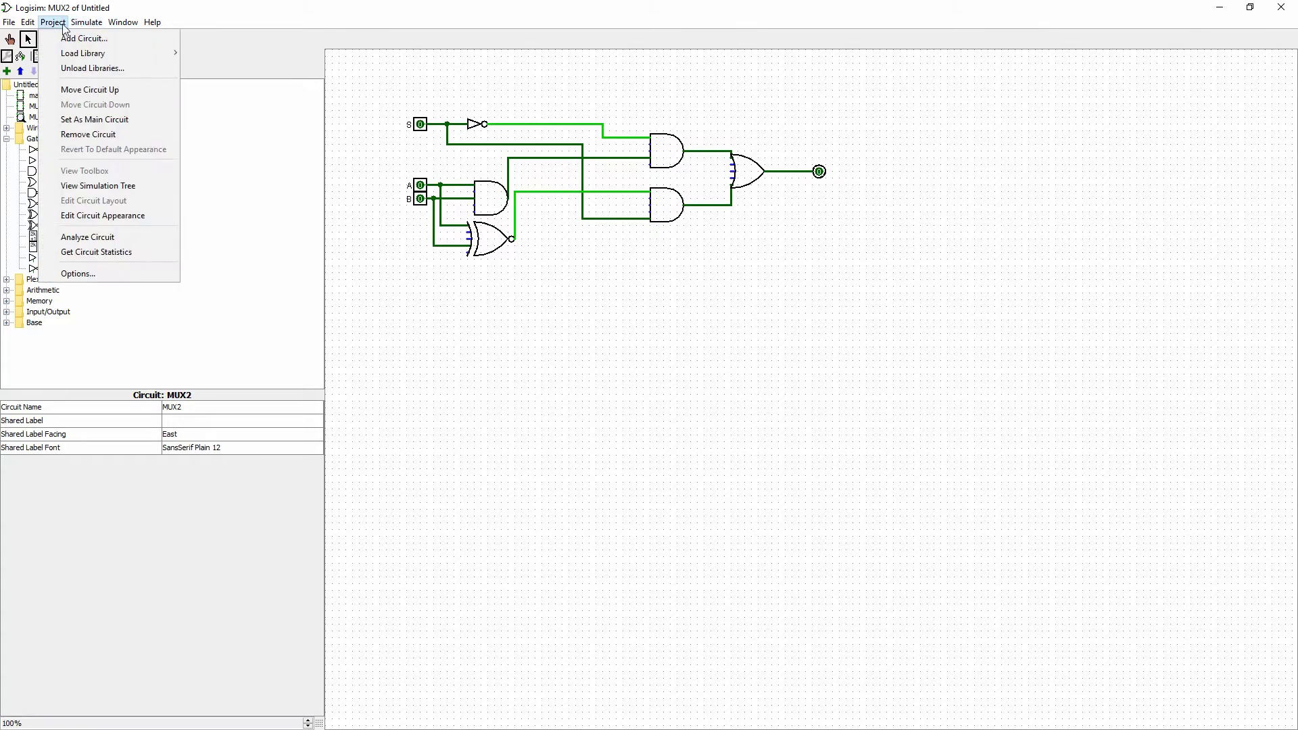
{"action": "left_click", "coordinate": [68, 40]}
{"action": "type", "text": "DEMUX"}
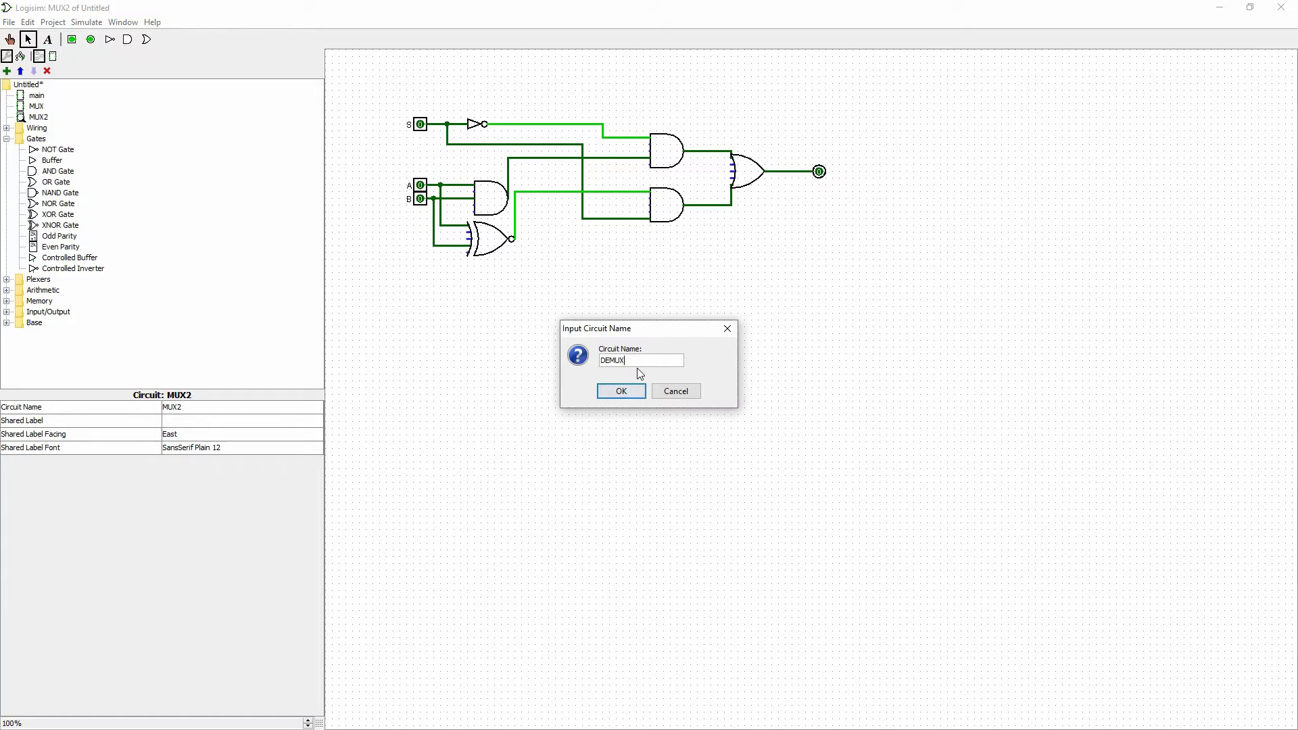
{"action": "left_click", "coordinate": [624, 391]}
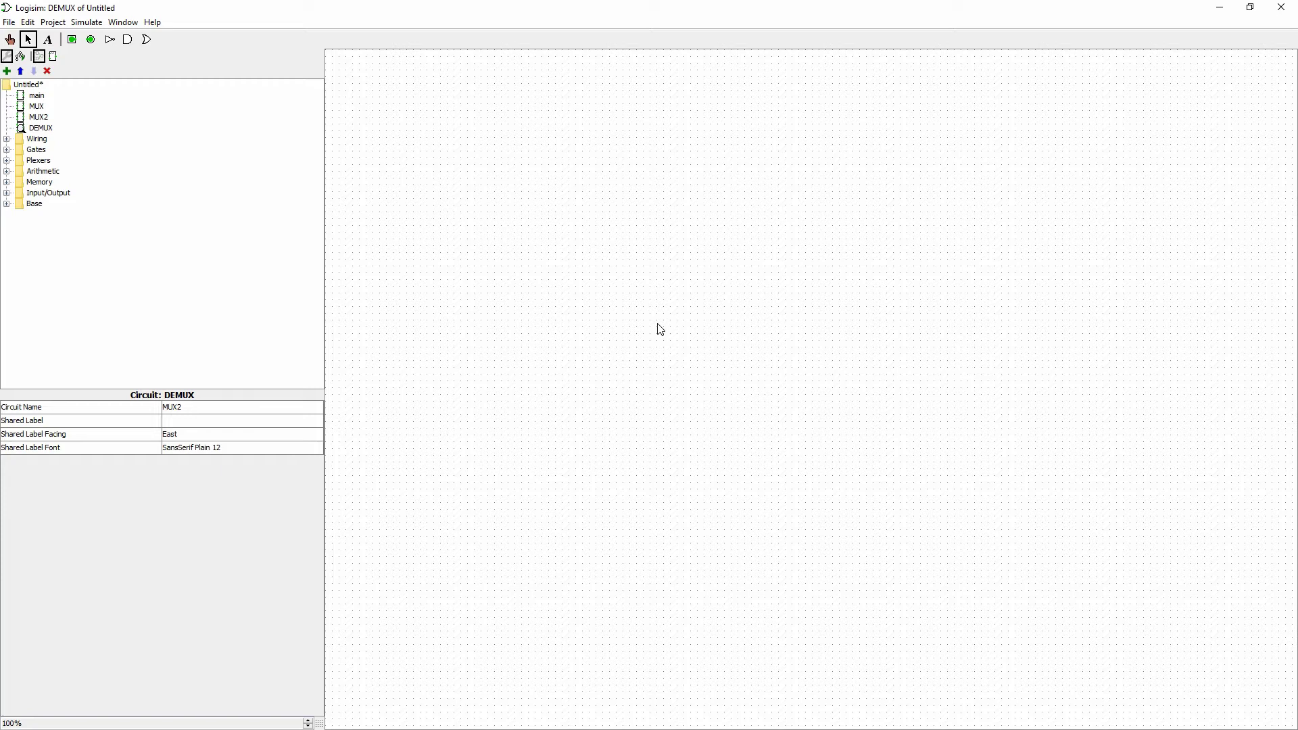
{"action": "double_click", "coordinate": [35, 117]}
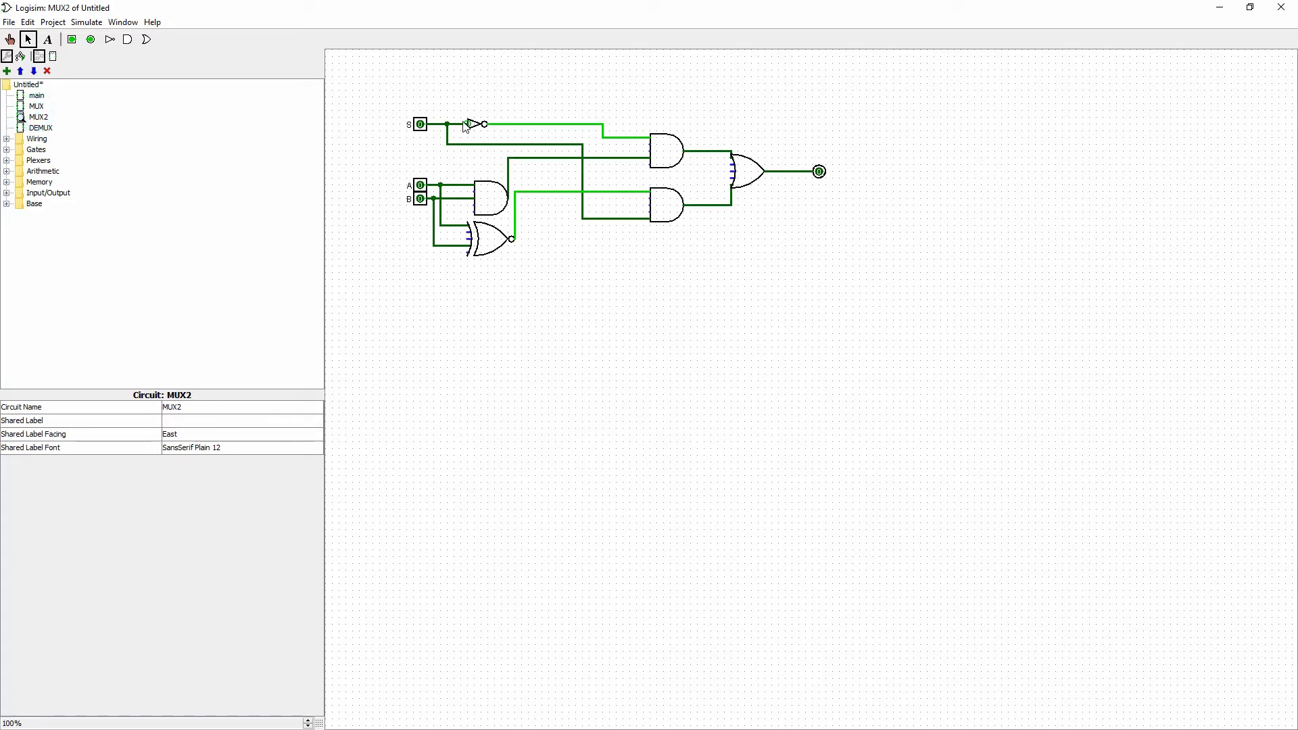
{"action": "double_click", "coordinate": [42, 128]}
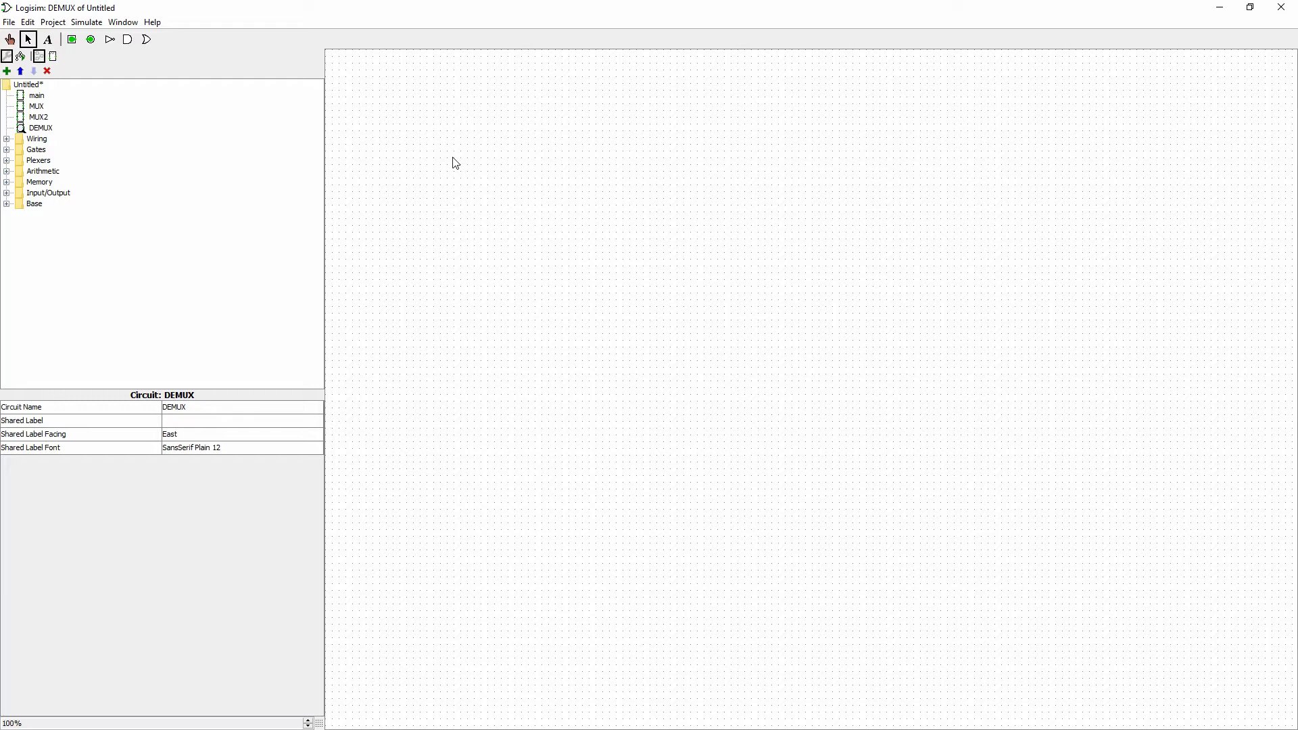
Place three input pins in a vertical column in the DEMUX circuit
{"action": "left_click", "coordinate": [72, 40]}
{"action": "left_click", "coordinate": [422, 117]}
{"action": "left_click", "coordinate": [72, 40]}
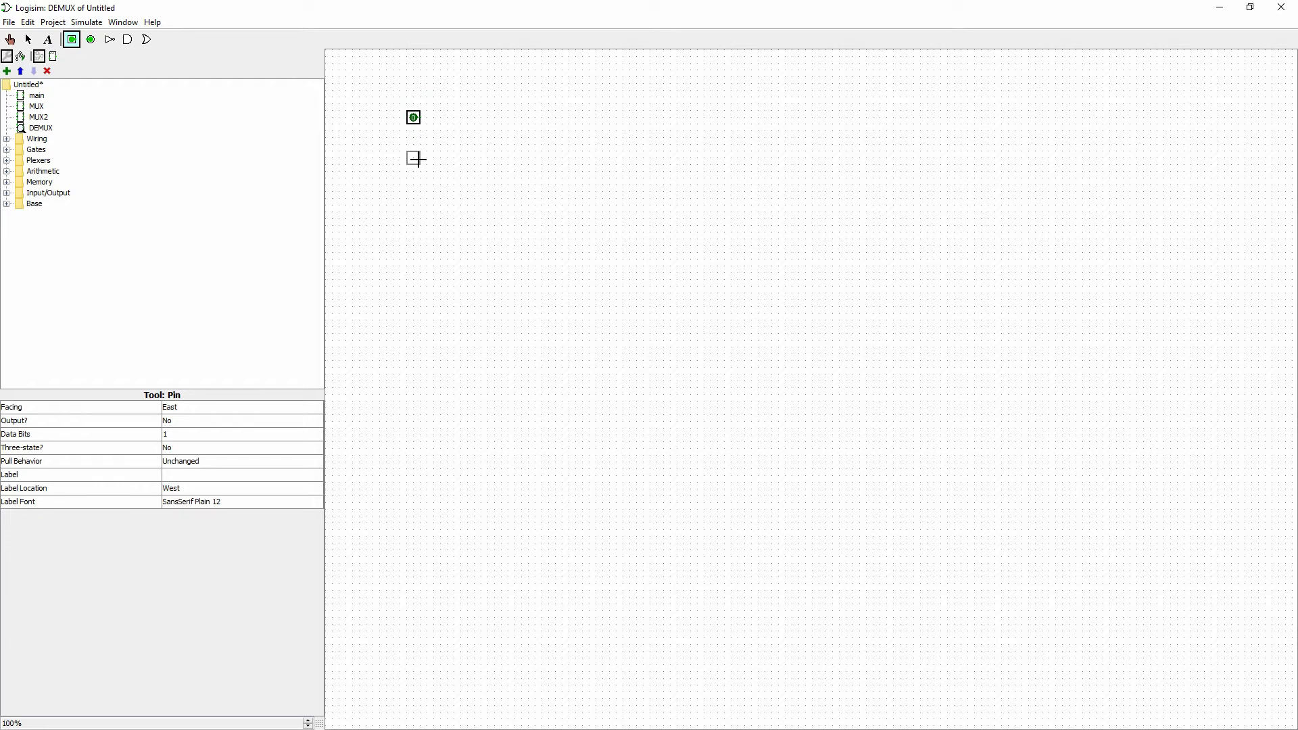
{"action": "left_click", "coordinate": [417, 159]}
{"action": "left_click", "coordinate": [73, 40]}
{"action": "left_click", "coordinate": [419, 207]}
Label the three DEMUX input pins A, B and S from top to bottom
{"action": "left_click", "coordinate": [414, 118]}
{"action": "left_click", "coordinate": [227, 474]}
{"action": "type", "text": "A"}
{"action": "key", "text": "Return"}
{"action": "left_click", "coordinate": [377, 205]}
{"action": "left_click", "coordinate": [413, 158]}
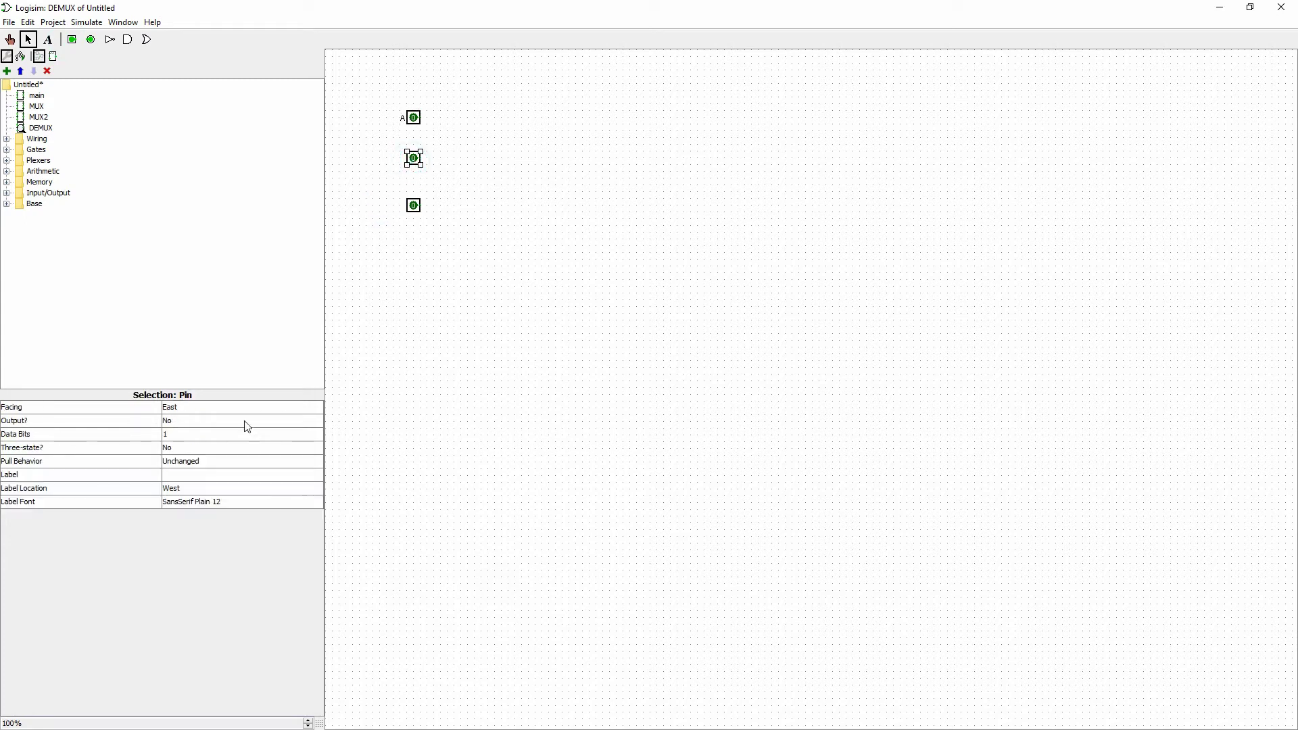
{"action": "left_click", "coordinate": [195, 474]}
{"action": "type", "text": "B"}
{"action": "left_click", "coordinate": [380, 311]}
{"action": "left_click", "coordinate": [414, 206]}
{"action": "left_click", "coordinate": [235, 475]}
{"action": "type", "text": "S"}
{"action": "left_click", "coordinate": [494, 426]}
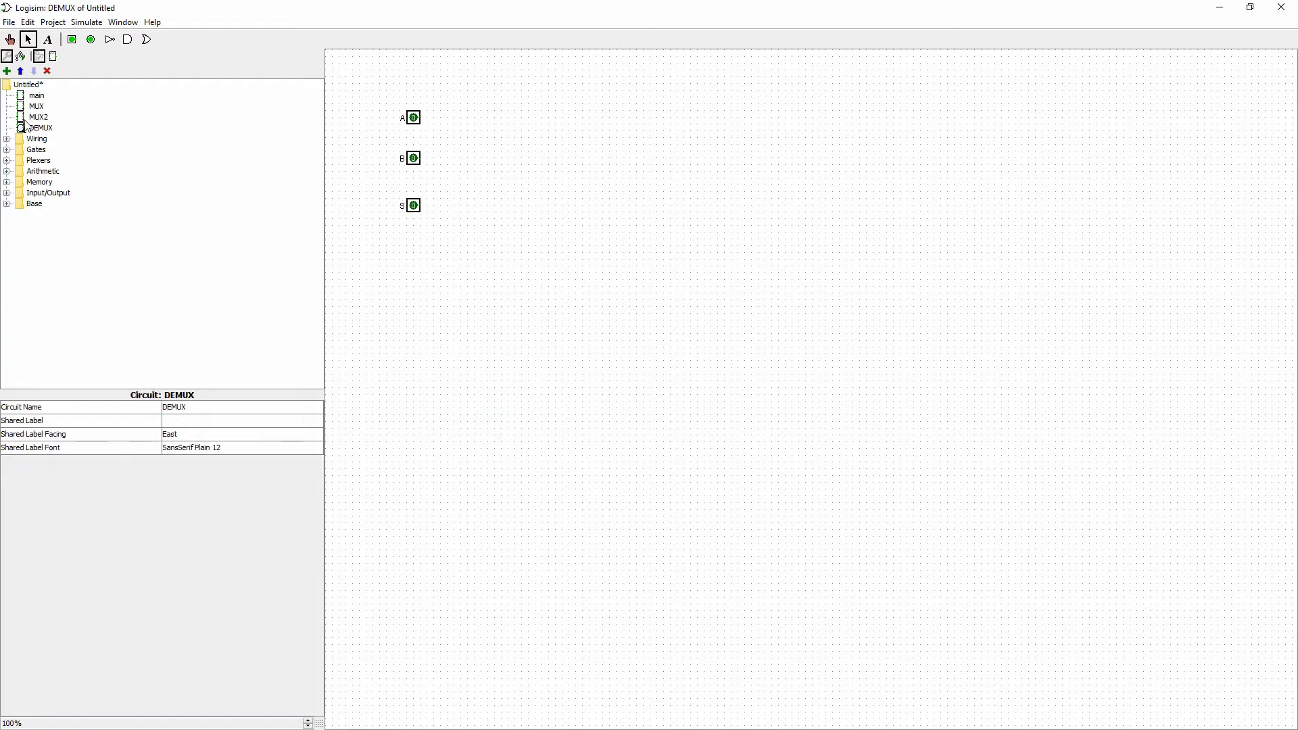
Place two NOT gates, one aligned with input pin A and one aligned with input pin B
{"action": "left_click", "coordinate": [6, 149]}
{"action": "left_click", "coordinate": [58, 160]}
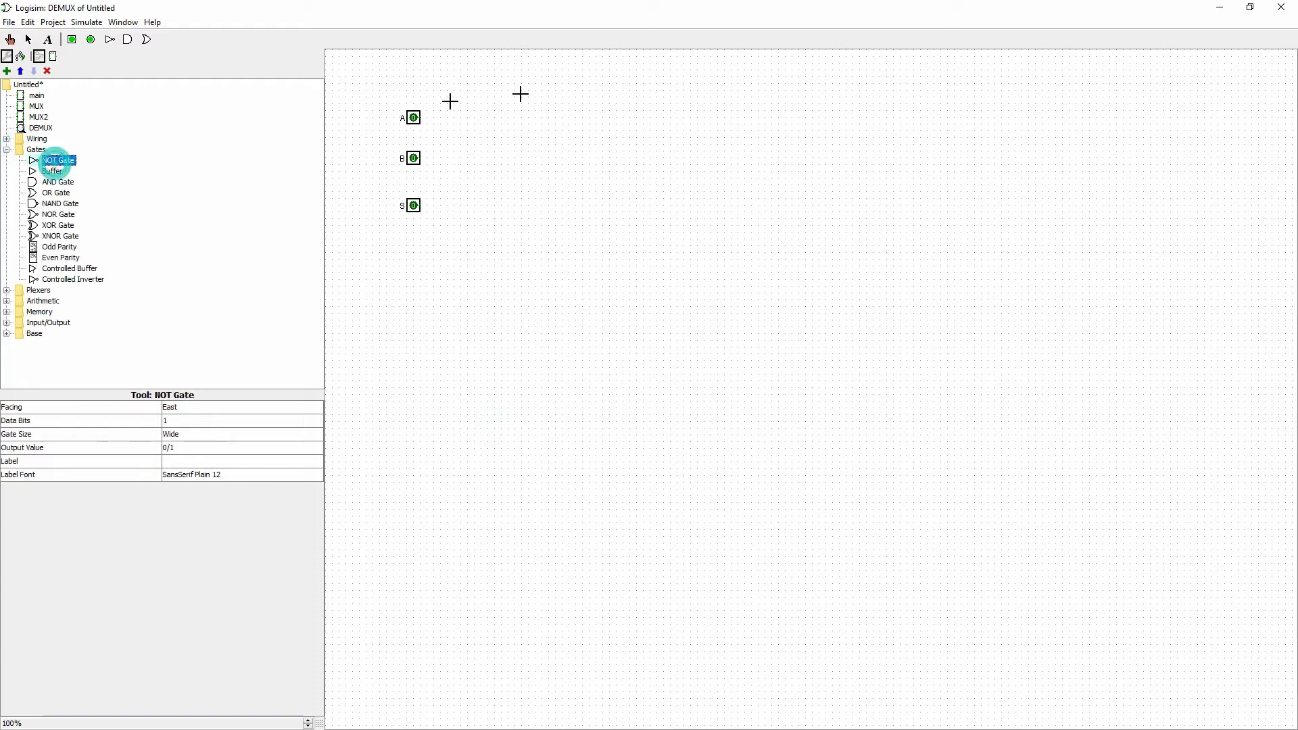
{"action": "left_click", "coordinate": [480, 118]}
{"action": "left_click", "coordinate": [57, 160]}
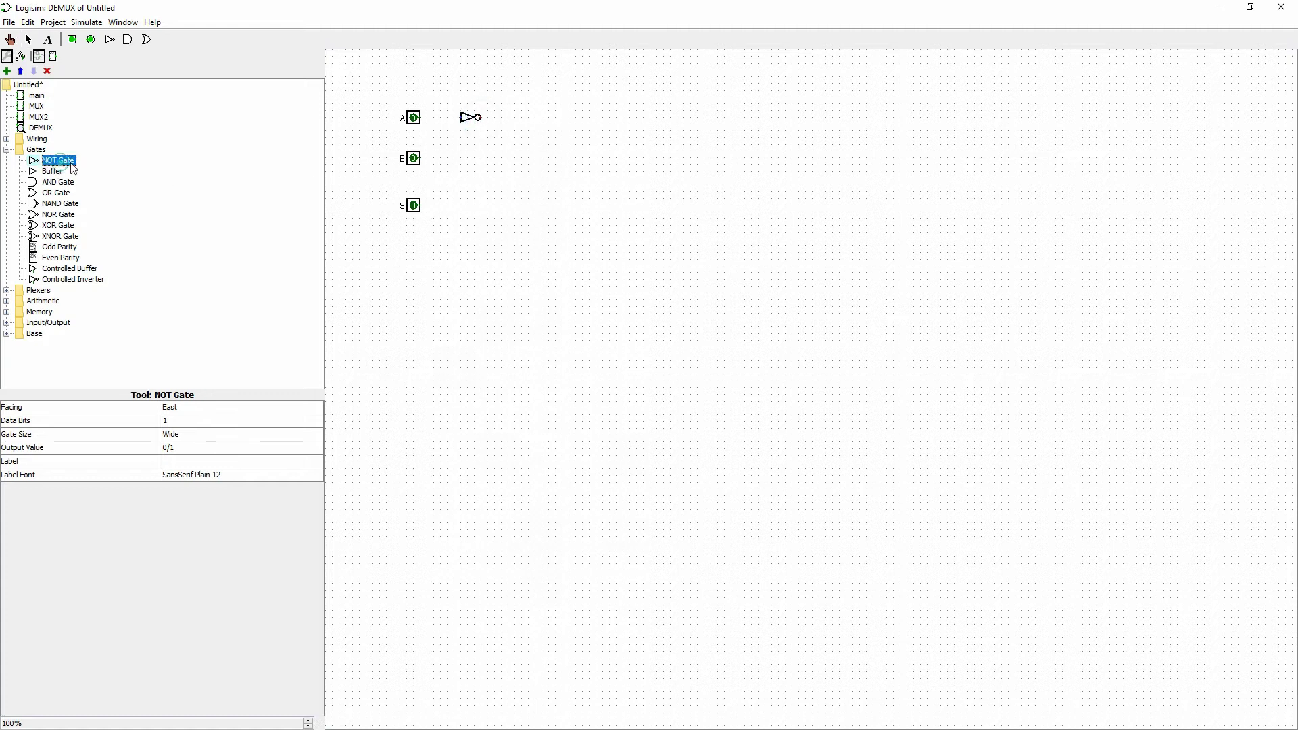
{"action": "left_click", "coordinate": [479, 158]}
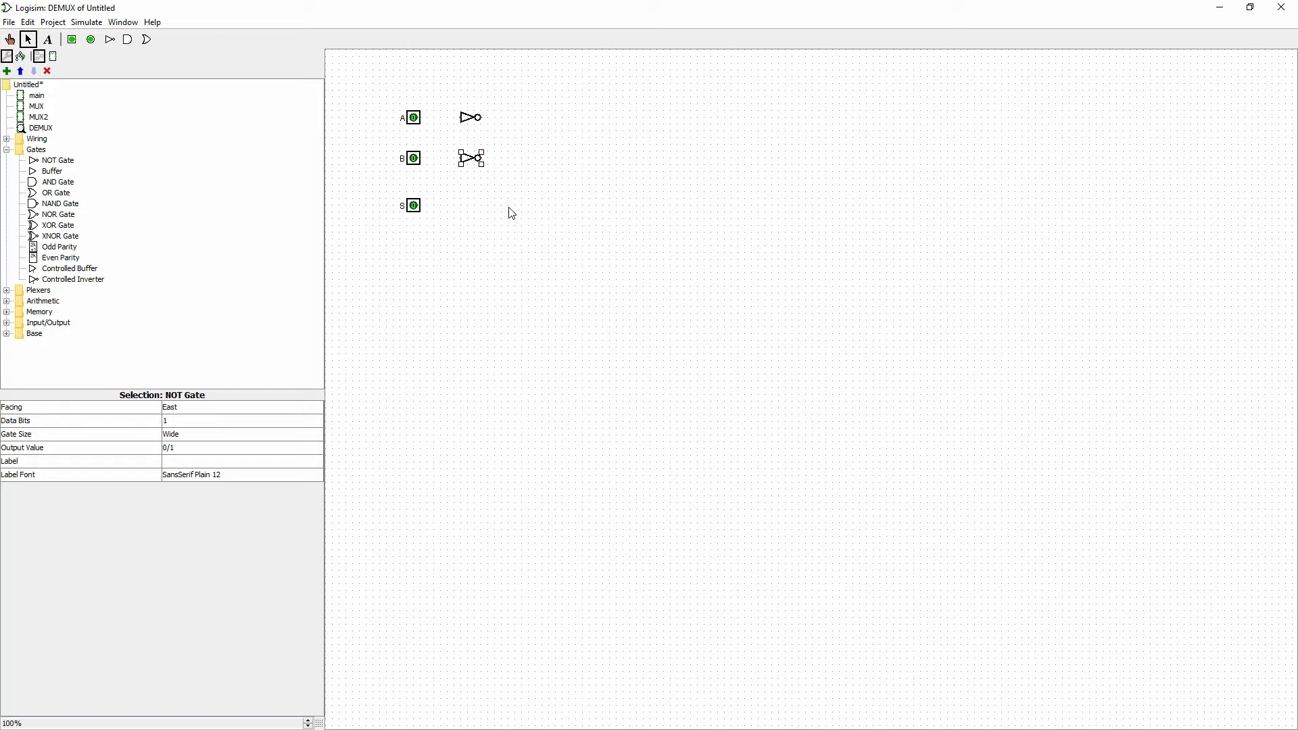
Place four AND gates in a vertical column to the right of the NOT gates in DEMUX
{"action": "left_click", "coordinate": [58, 182]}
{"action": "left_click", "coordinate": [635, 191]}
{"action": "left_click", "coordinate": [57, 182]}
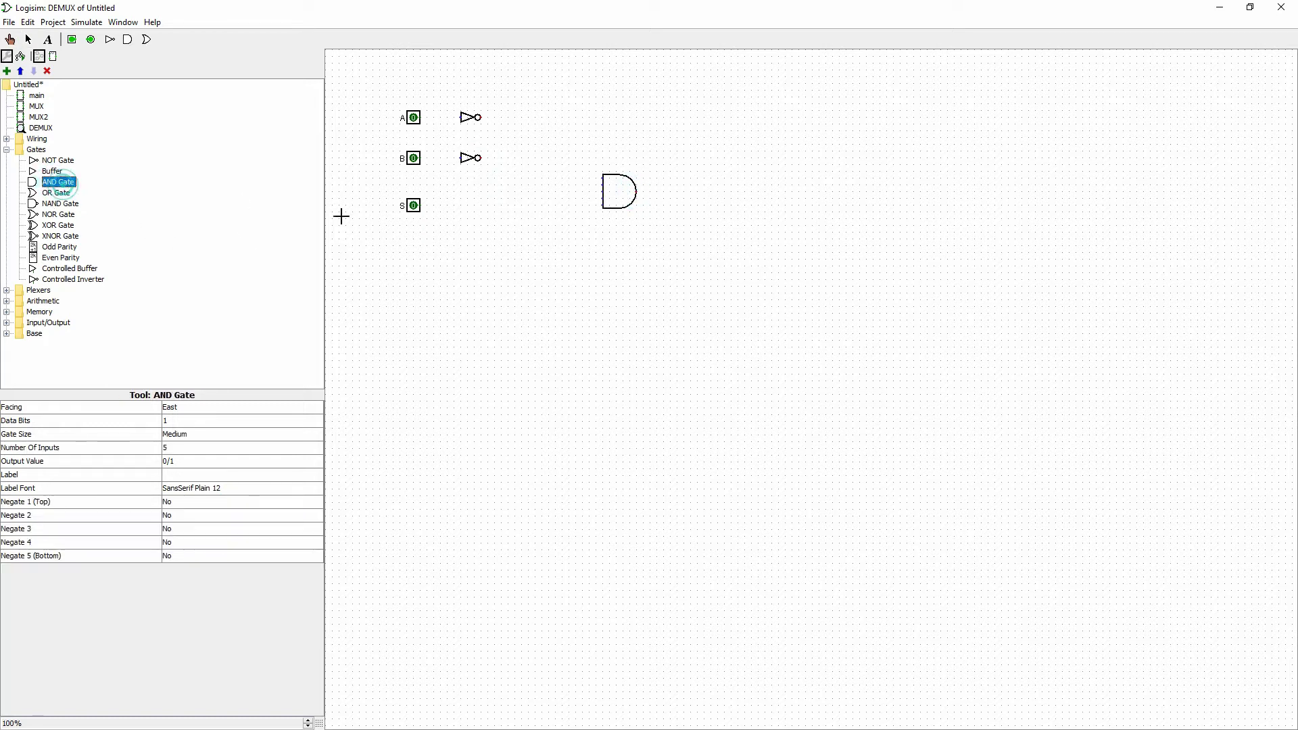
{"action": "left_click", "coordinate": [634, 248]}
{"action": "left_click", "coordinate": [58, 182]}
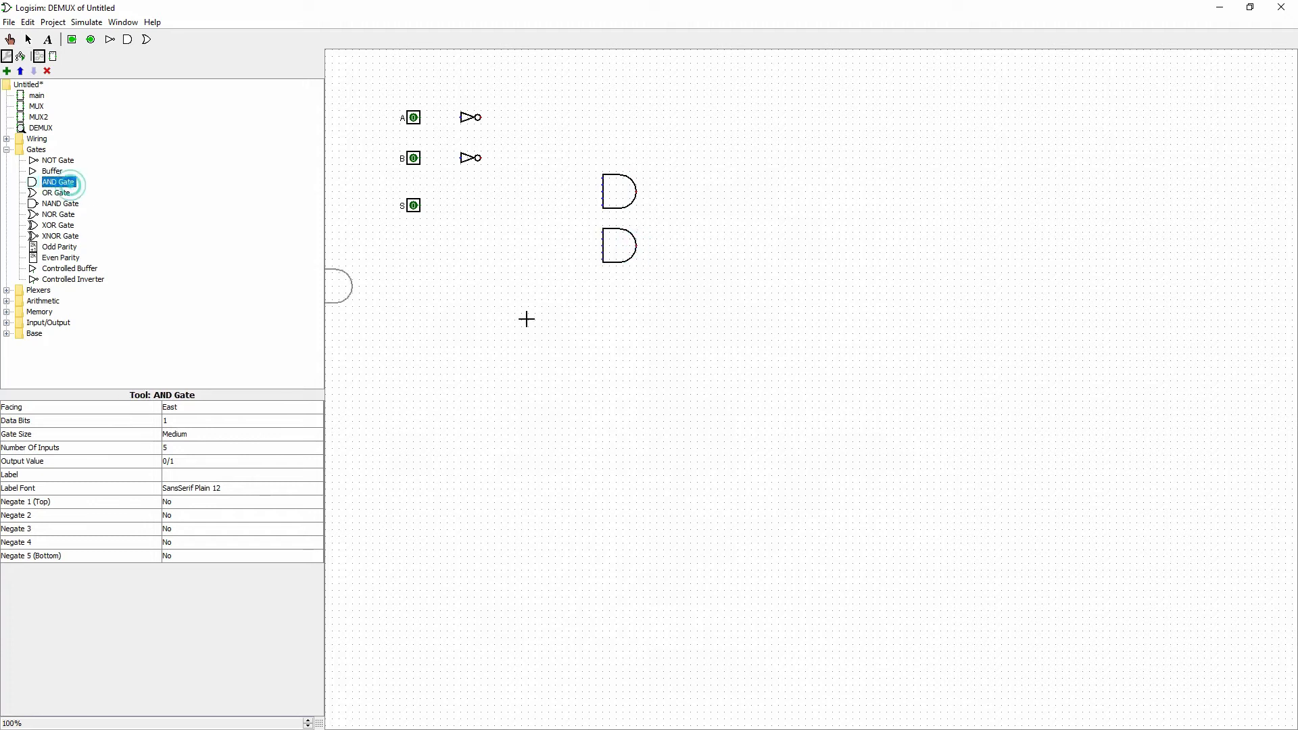
{"action": "left_click", "coordinate": [635, 307]}
{"action": "left_click", "coordinate": [57, 182]}
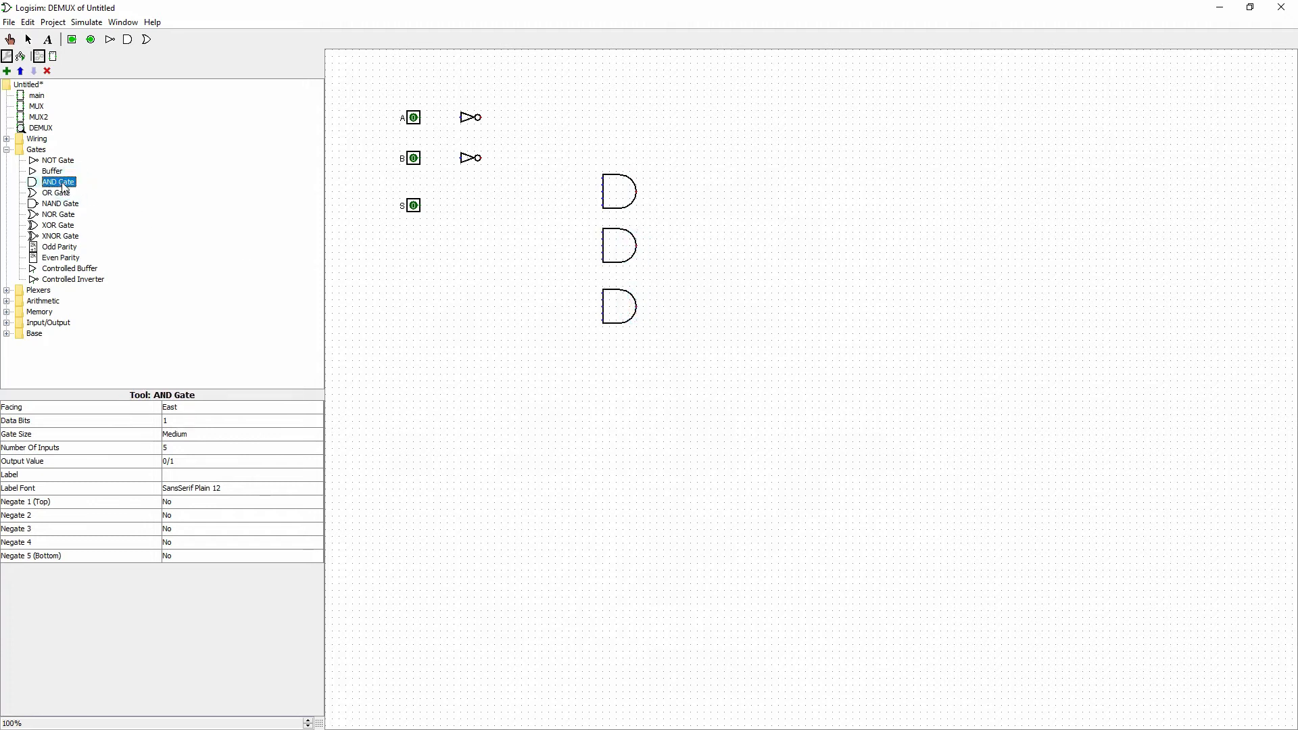
{"action": "left_click", "coordinate": [635, 368]}
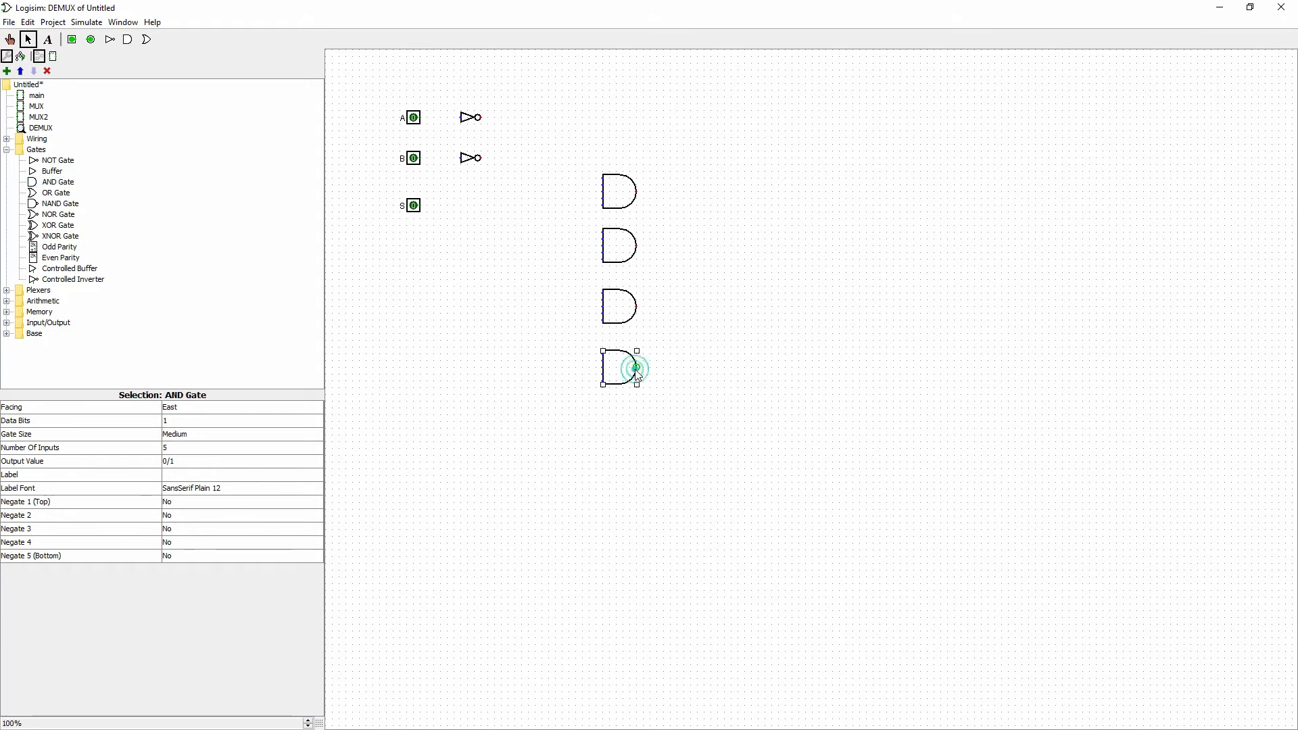
Place four output pins in a column, each aligned with the output of one AND gate
{"action": "left_click", "coordinate": [90, 39]}
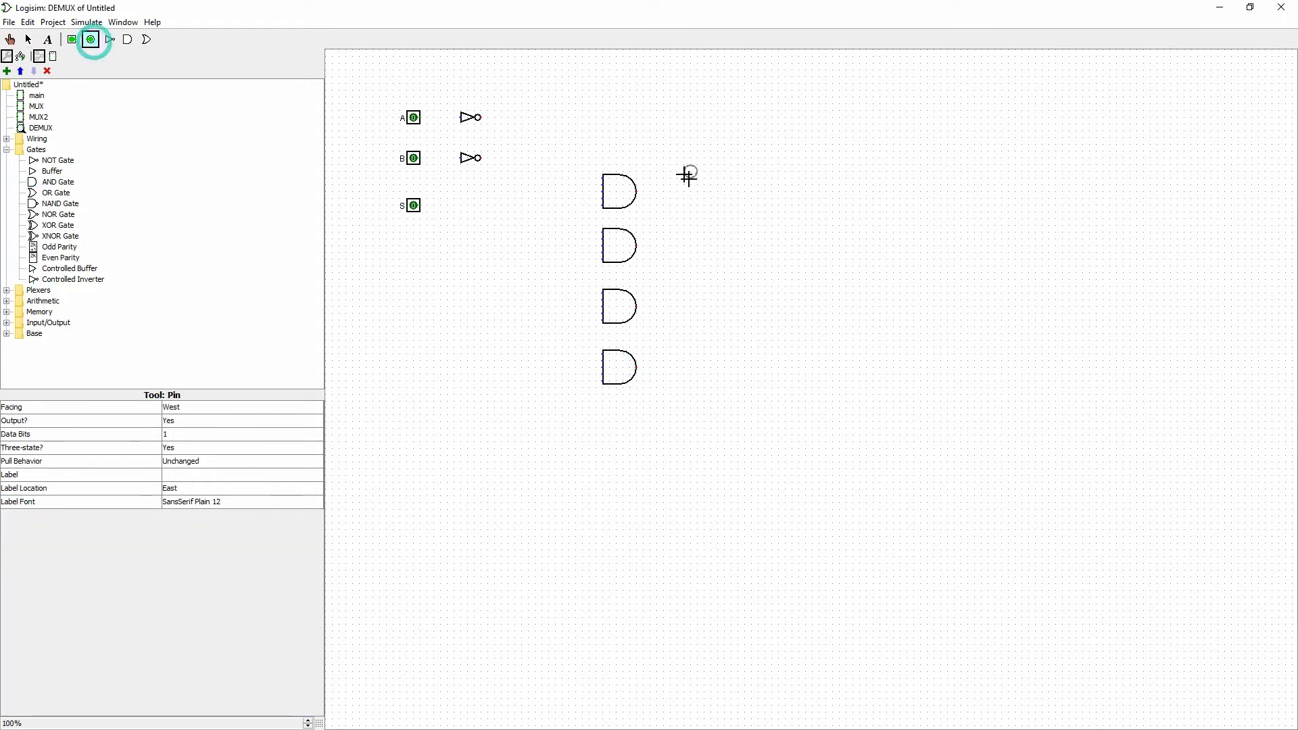
{"action": "left_click", "coordinate": [770, 192]}
{"action": "left_click", "coordinate": [90, 40]}
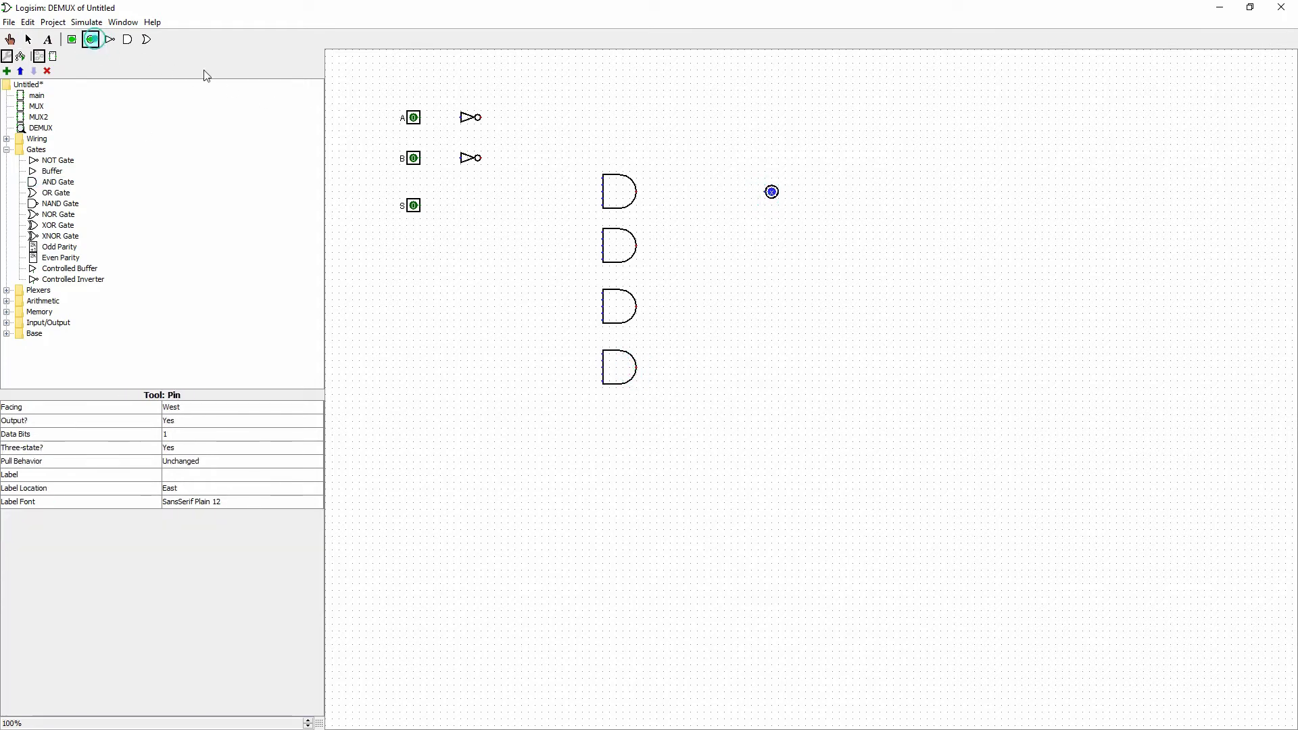
{"action": "left_click", "coordinate": [768, 244]}
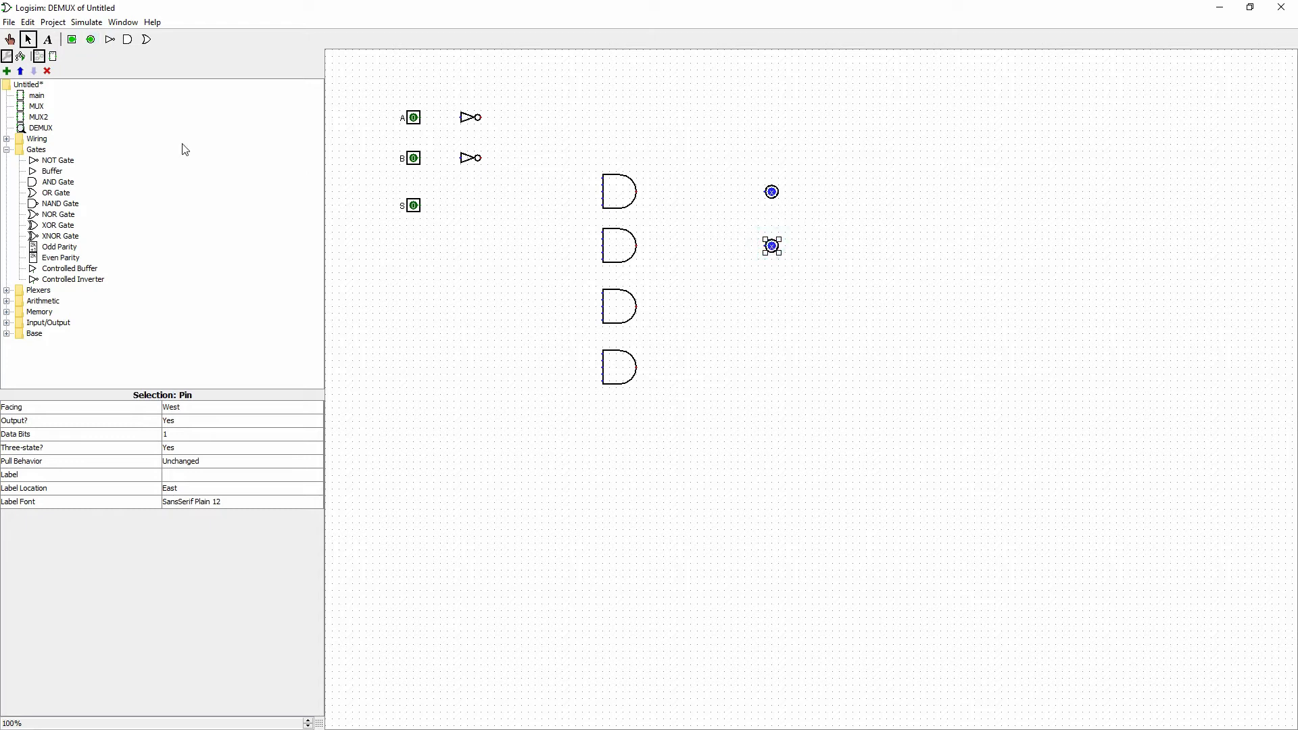
{"action": "left_click", "coordinate": [90, 40]}
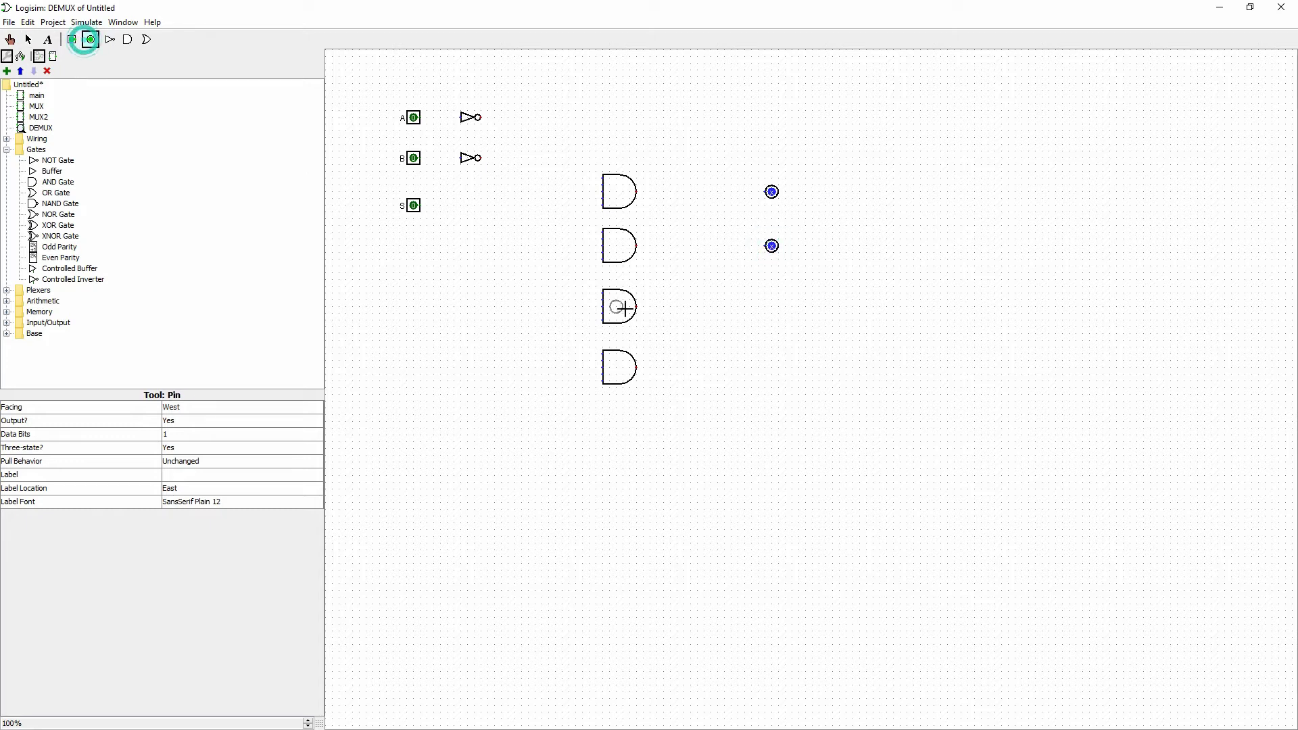
{"action": "left_click", "coordinate": [769, 305]}
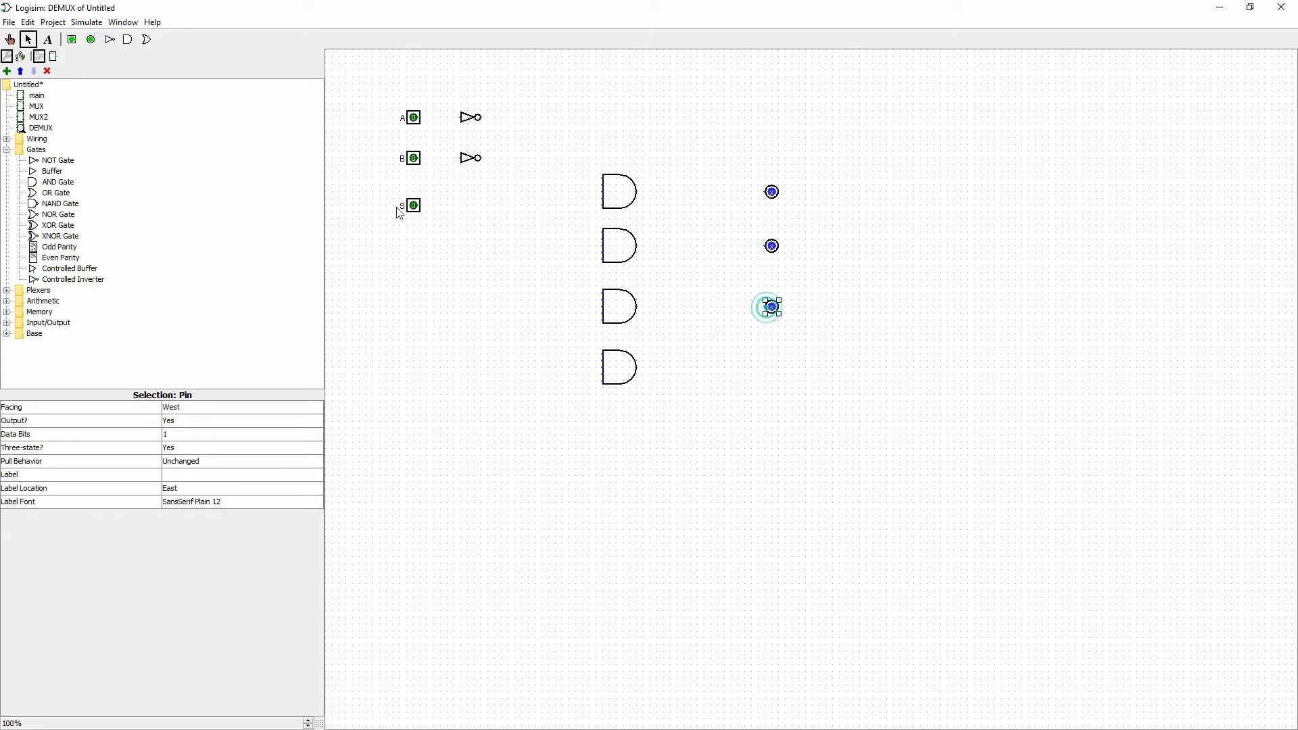
{"action": "left_click", "coordinate": [90, 40]}
{"action": "left_click", "coordinate": [769, 367]}
{"action": "left_click", "coordinate": [841, 382]}
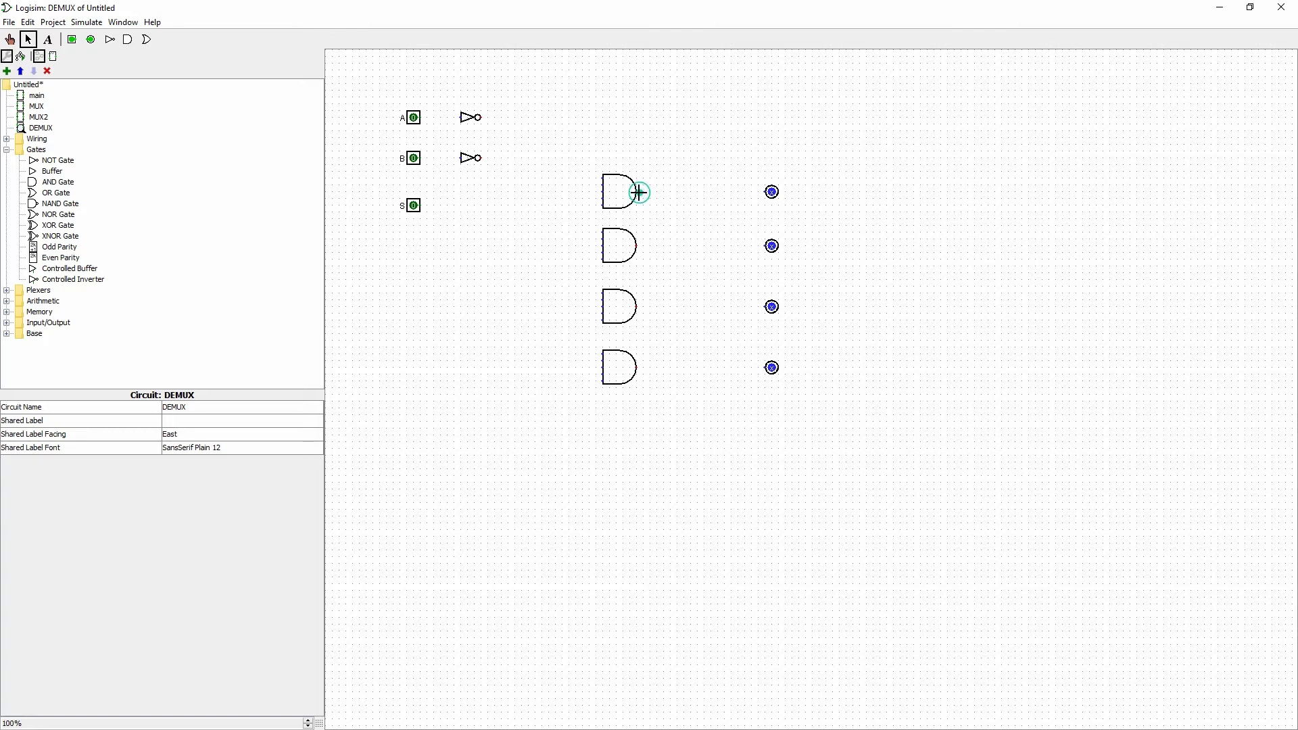
Wire each of the four AND gate outputs straight across to its matching output pin
{"action": "left_click_drag", "start_coordinate": [638, 192], "coordinate": [772, 192]}
{"action": "left_click_drag", "start_coordinate": [637, 246], "coordinate": [768, 247]}
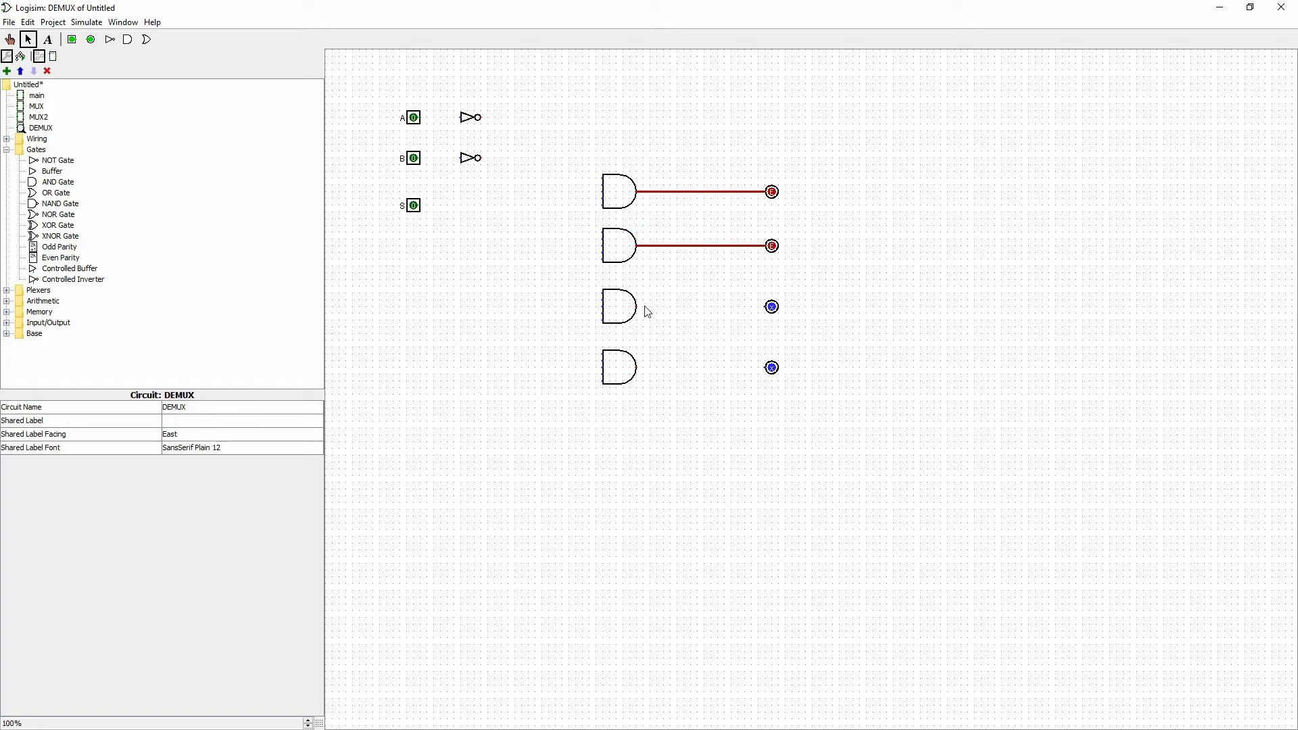
{"action": "left_click_drag", "start_coordinate": [637, 307], "coordinate": [763, 307]}
{"action": "left_click_drag", "start_coordinate": [638, 368], "coordinate": [765, 369]}
Label the topmost DEMUX output pin W
{"action": "left_click", "coordinate": [771, 193]}
{"action": "left_click", "coordinate": [209, 474]}
{"action": "type", "text": "W"}
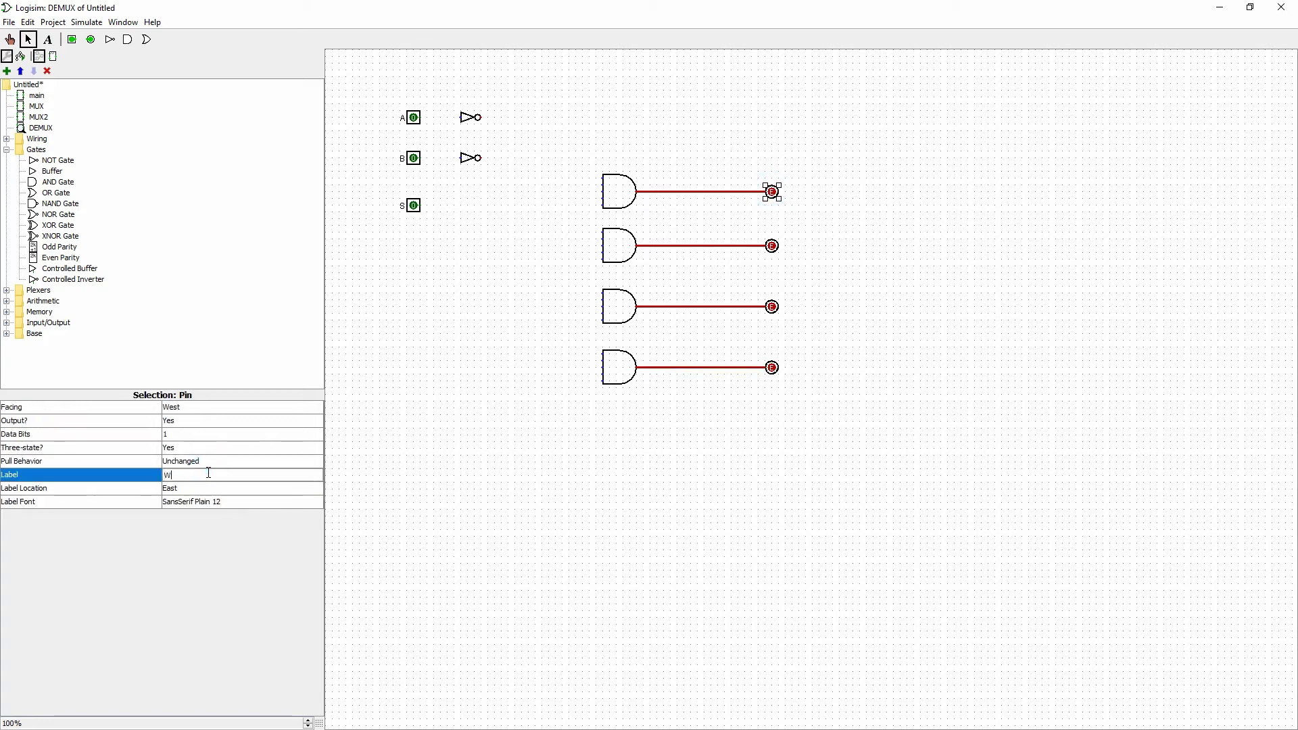
{"action": "left_click", "coordinate": [923, 398]}
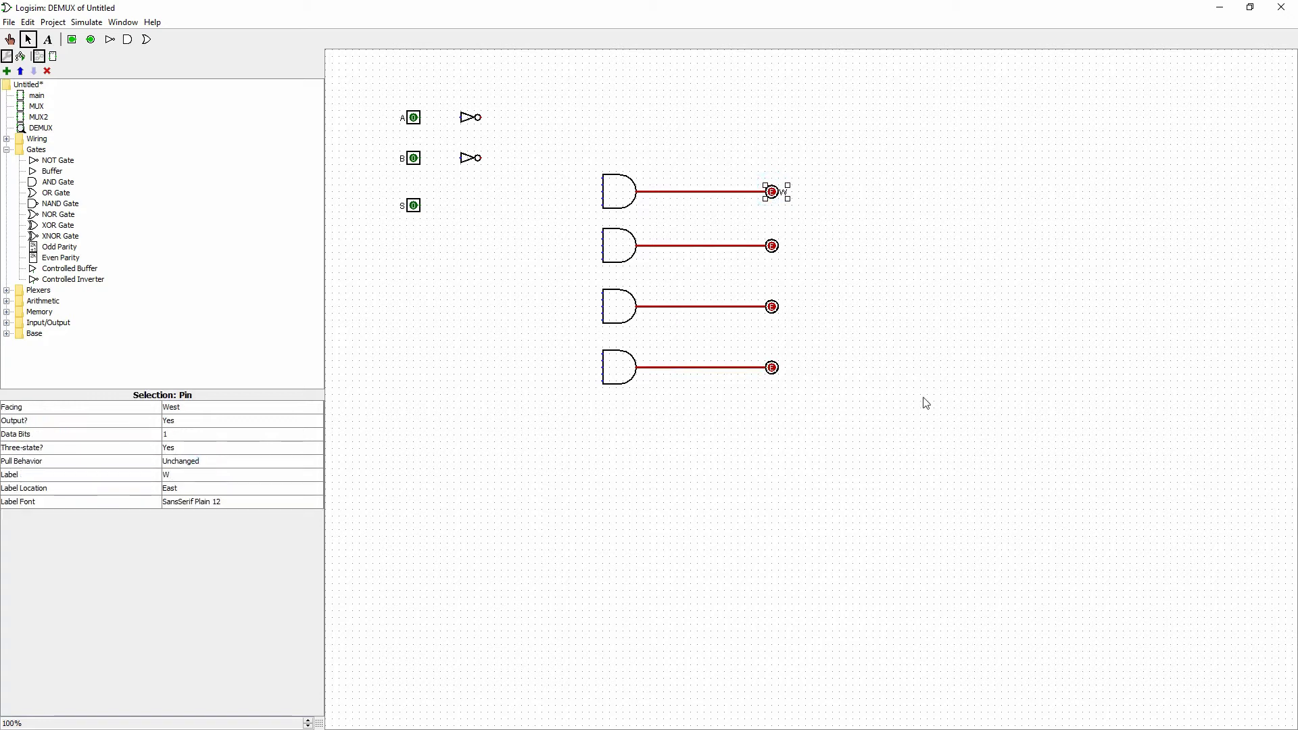
Label the second and third DEMUX output pins from the top X and Y
{"action": "left_click", "coordinate": [771, 246]}
{"action": "left_click", "coordinate": [241, 474]}
{"action": "type", "text": "X"}
{"action": "key", "text": "Return"}
{"action": "left_click", "coordinate": [771, 318]}
{"action": "left_click", "coordinate": [772, 306]}
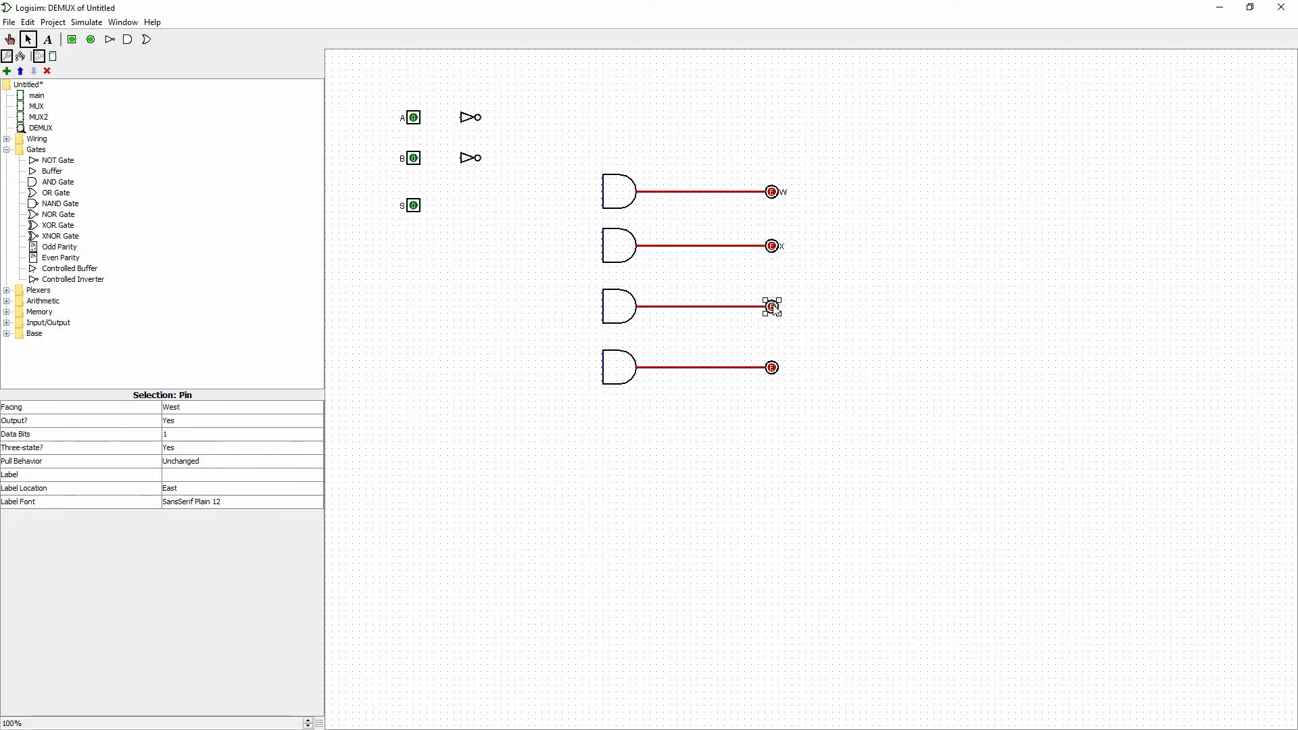
{"action": "left_click", "coordinate": [207, 474]}
{"action": "type", "text": "Y"}
{"action": "key", "text": "Return"}
Label the lowest DEMUX output pin Z
{"action": "left_click", "coordinate": [631, 507]}
{"action": "left_click", "coordinate": [772, 368]}
{"action": "left_click", "coordinate": [169, 474]}
{"action": "type", "text": "Z"}
{"action": "key", "text": "Return"}
{"action": "left_click", "coordinate": [749, 468]}
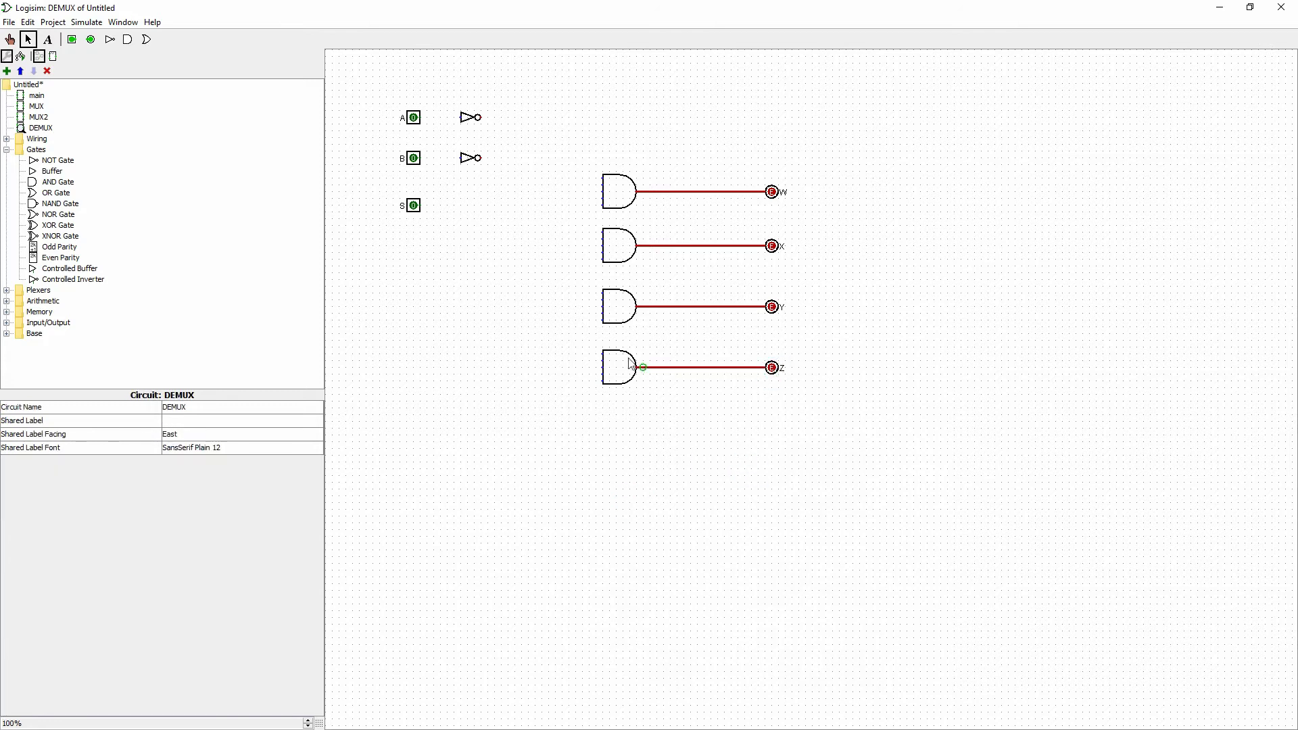
Wire input S to one input of each of the four AND gates
{"action": "left_click_drag", "start_coordinate": [465, 212], "coordinate": [600, 180]}
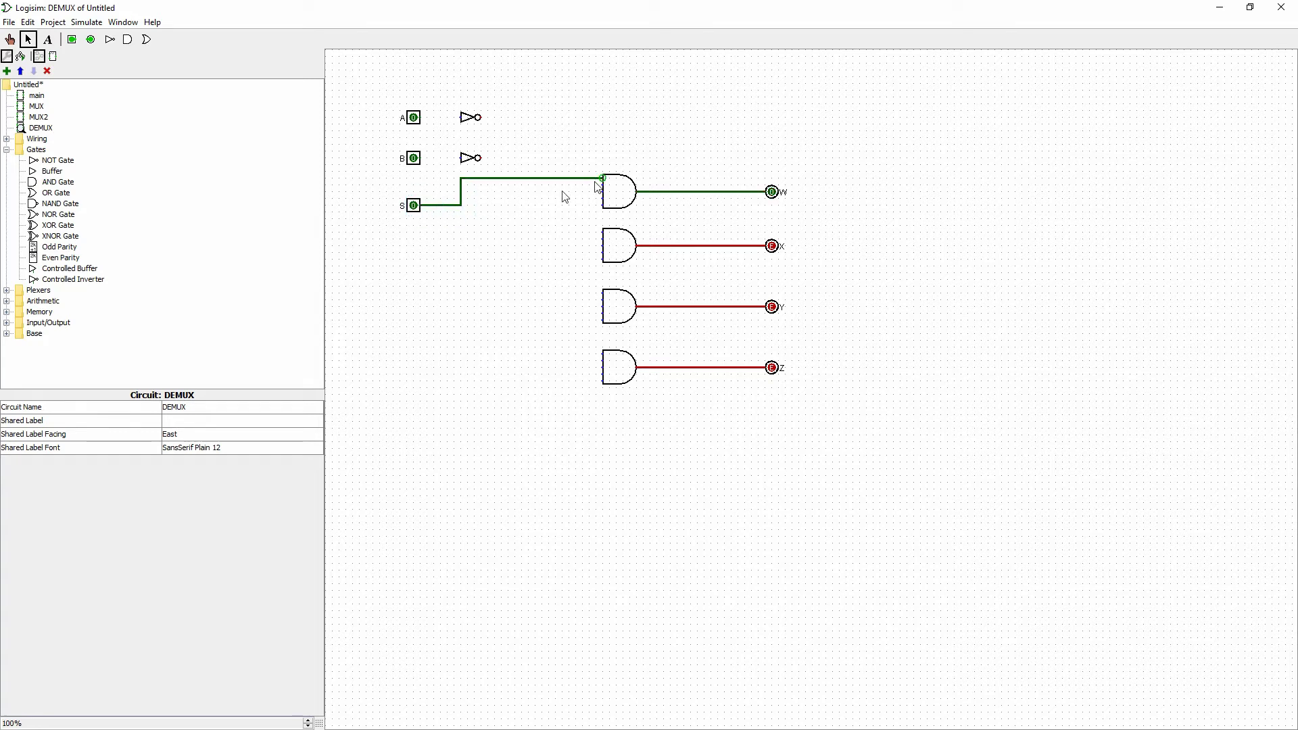
{"action": "left_click_drag", "start_coordinate": [463, 207], "coordinate": [602, 232]}
{"action": "left_click_drag", "start_coordinate": [453, 206], "coordinate": [604, 295]}
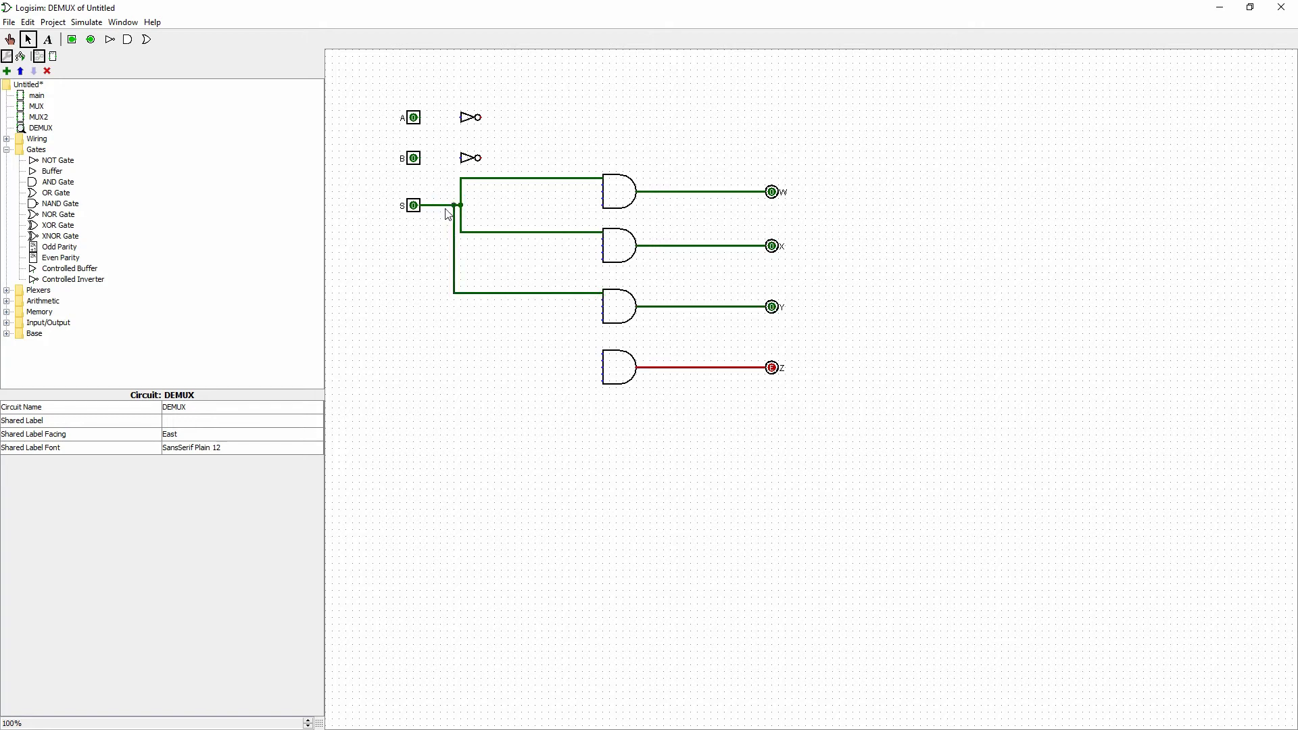
{"action": "left_click_drag", "start_coordinate": [454, 293], "coordinate": [603, 380]}
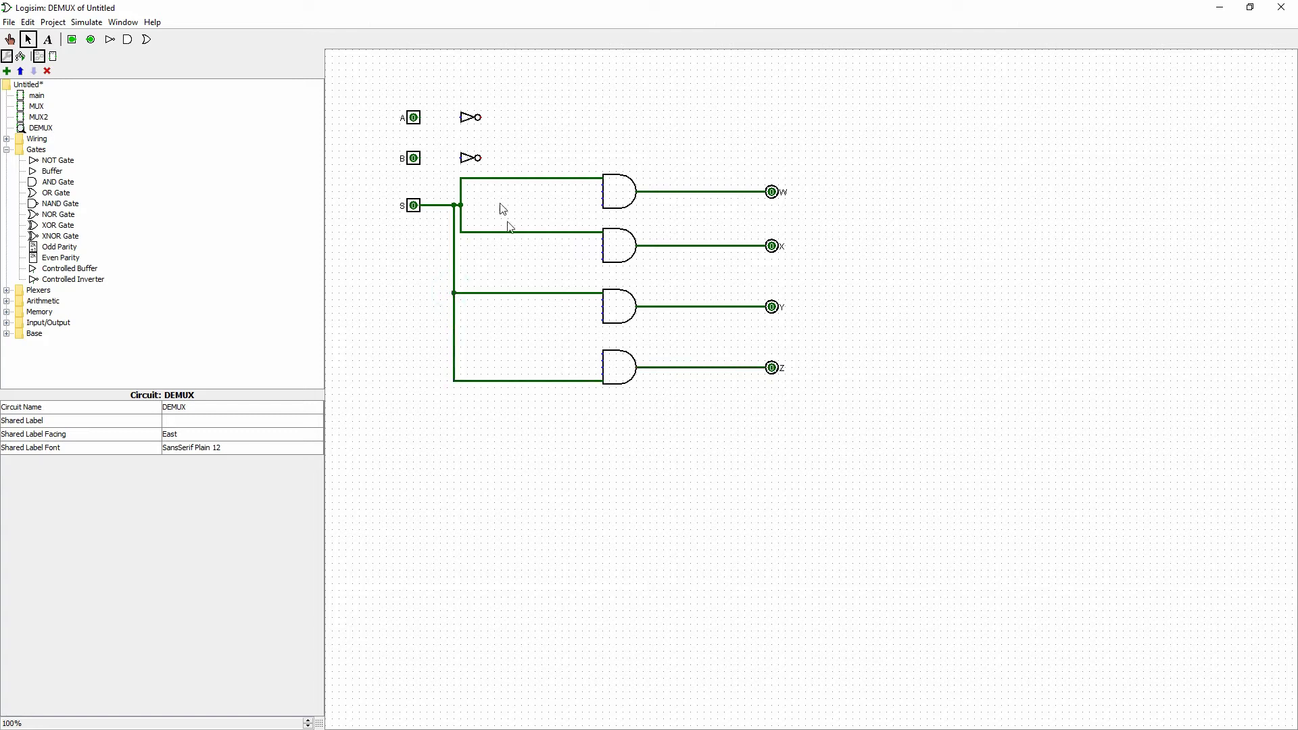
Wire A and B through their NOT gates, feeding inverted A to the W and X AND gates and inverted B to the W and Y gates
{"action": "left_click_drag", "start_coordinate": [420, 117], "coordinate": [461, 117]}
{"action": "left_click_drag", "start_coordinate": [421, 158], "coordinate": [461, 158]}
{"action": "left_click_drag", "start_coordinate": [481, 119], "coordinate": [598, 259]}
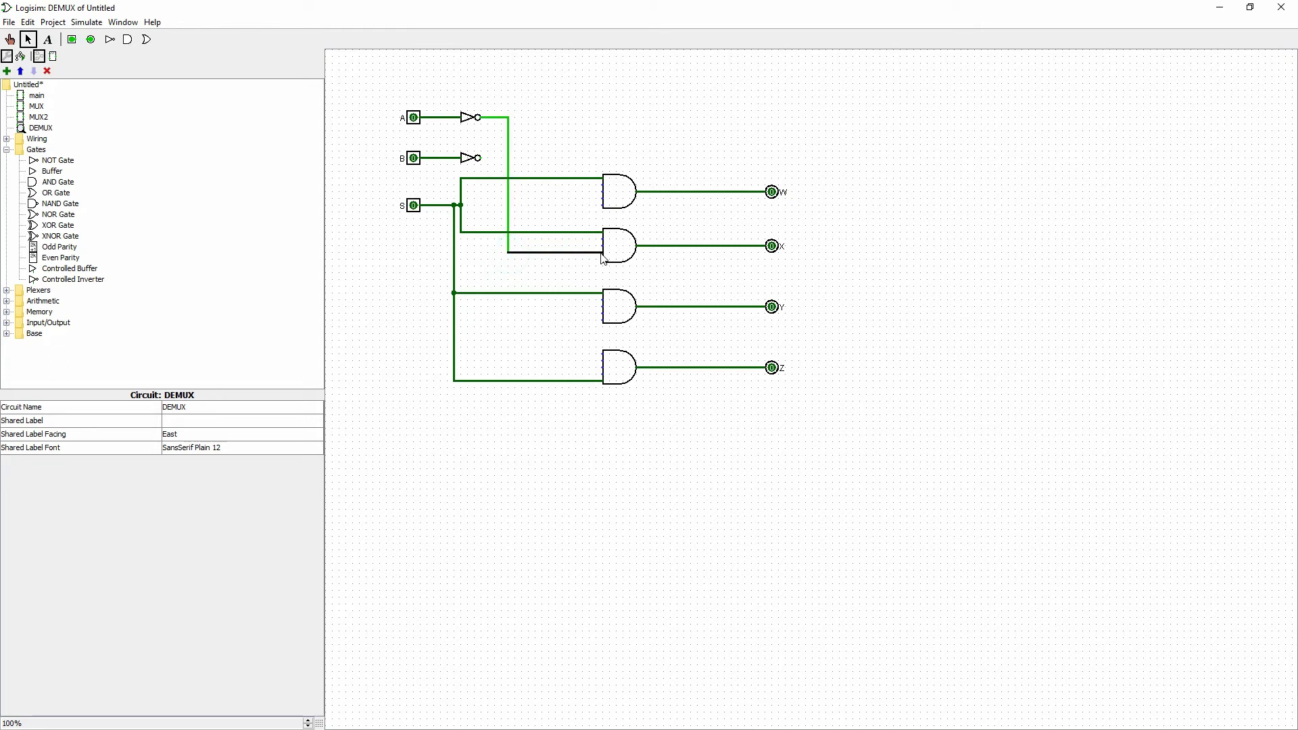
{"action": "left_click_drag", "start_coordinate": [603, 258], "coordinate": [602, 258]}
{"action": "left_click_drag", "start_coordinate": [507, 192], "coordinate": [604, 199]}
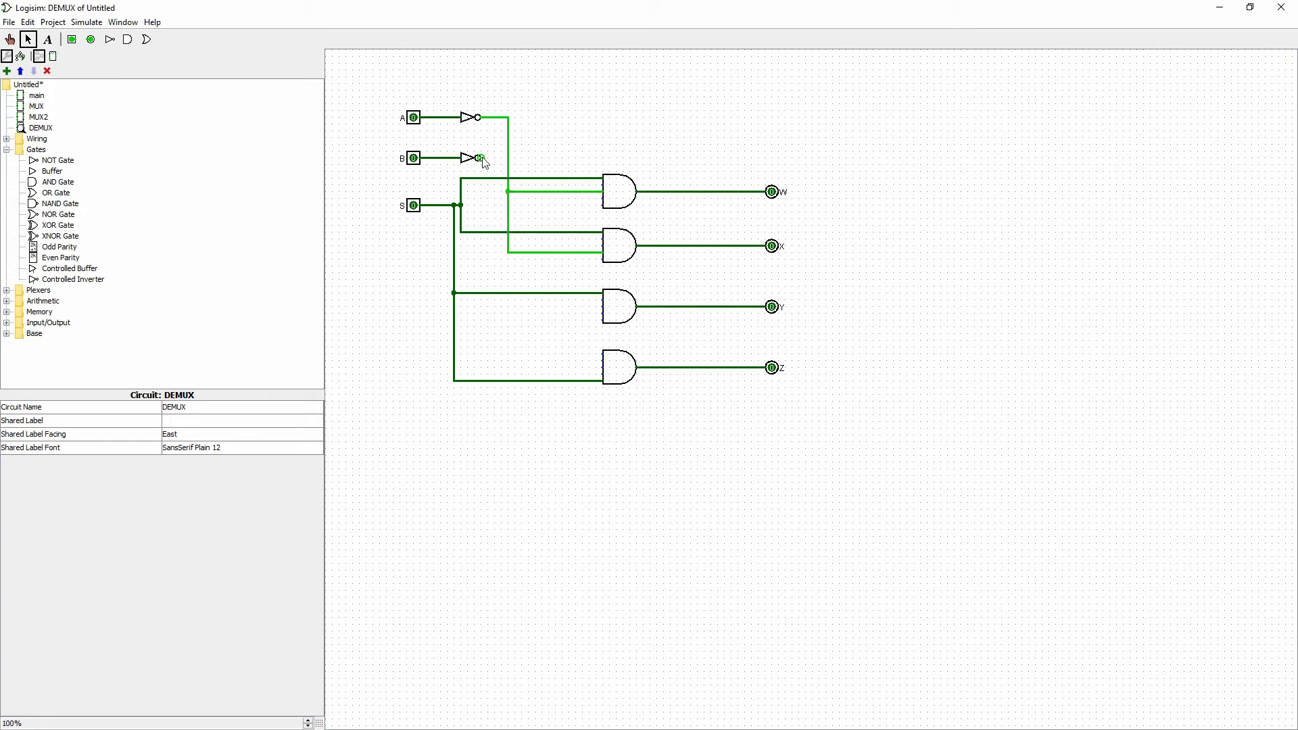
{"action": "left_click_drag", "start_coordinate": [481, 158], "coordinate": [604, 325]}
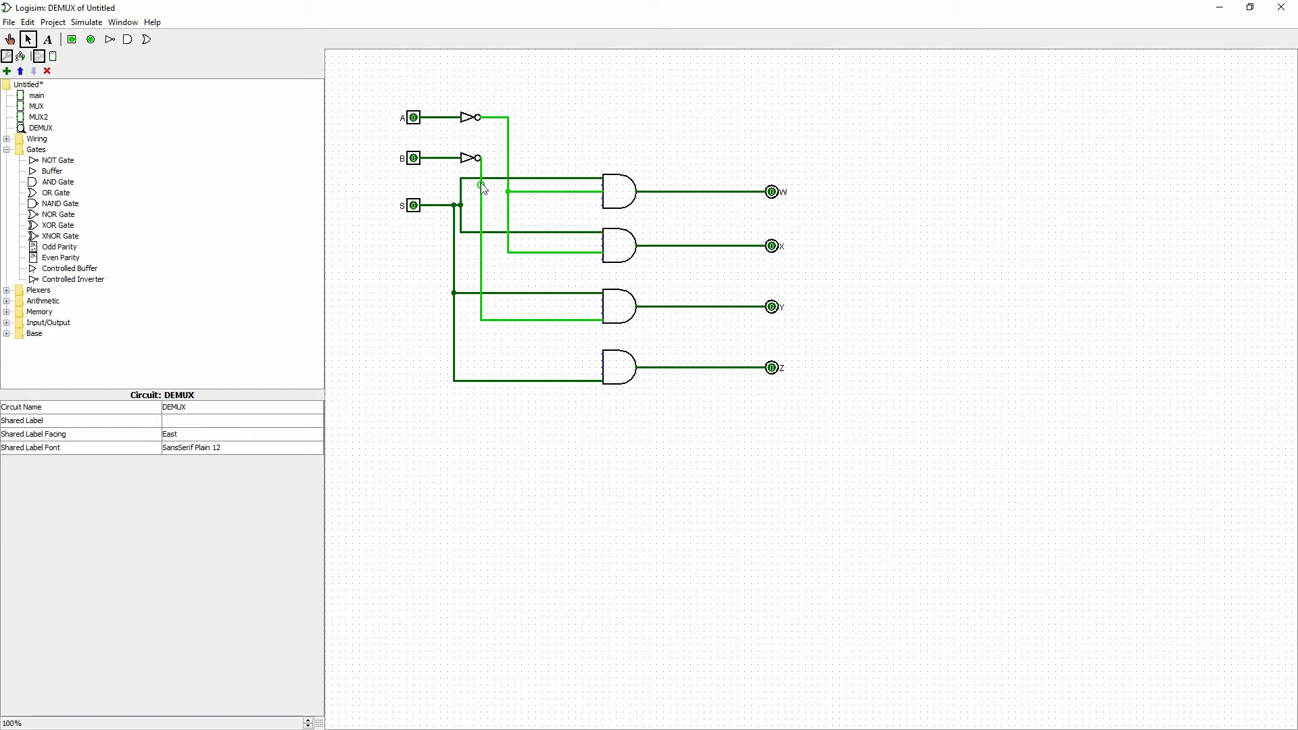
{"action": "left_click_drag", "start_coordinate": [482, 184], "coordinate": [604, 185]}
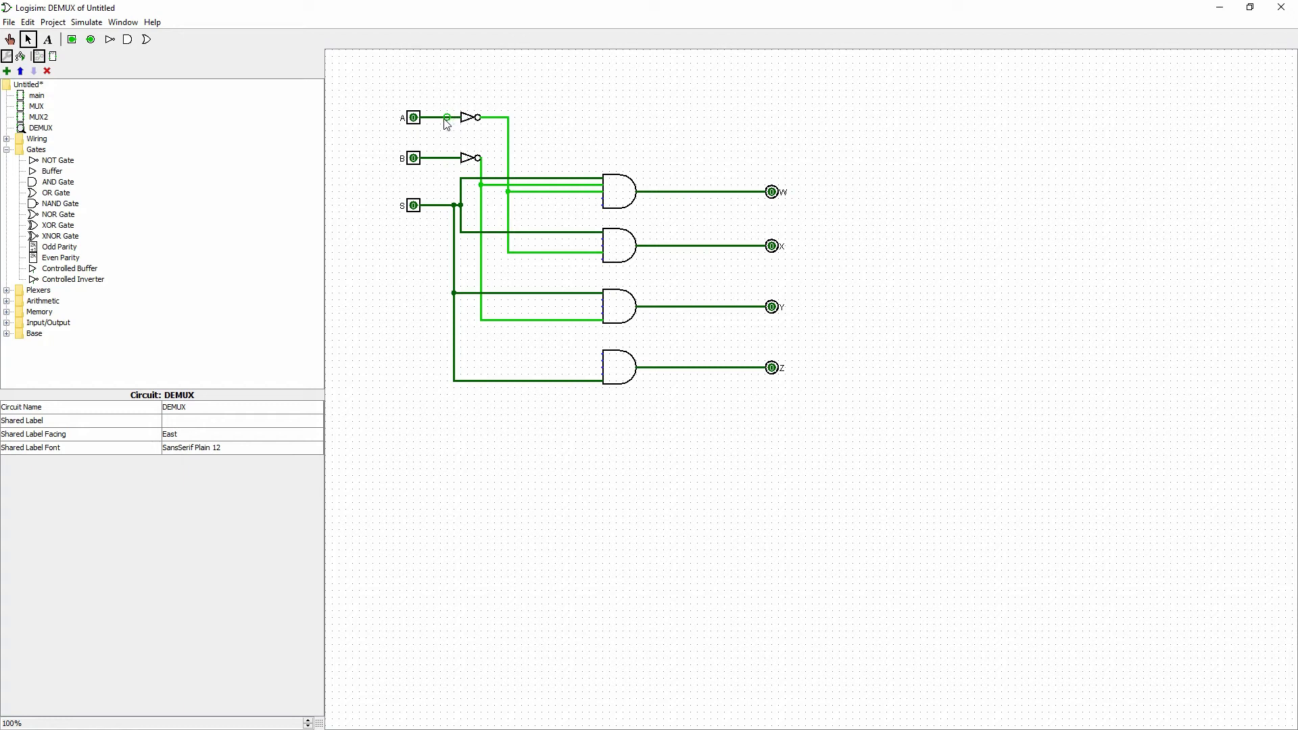
Wire non-inverted A to the Y and Z AND gates and non-inverted B to the Z and X AND gates
{"action": "left_click_drag", "start_coordinate": [440, 117], "coordinate": [496, 138]}
{"action": "left_click_drag", "start_coordinate": [495, 139], "coordinate": [604, 374]}
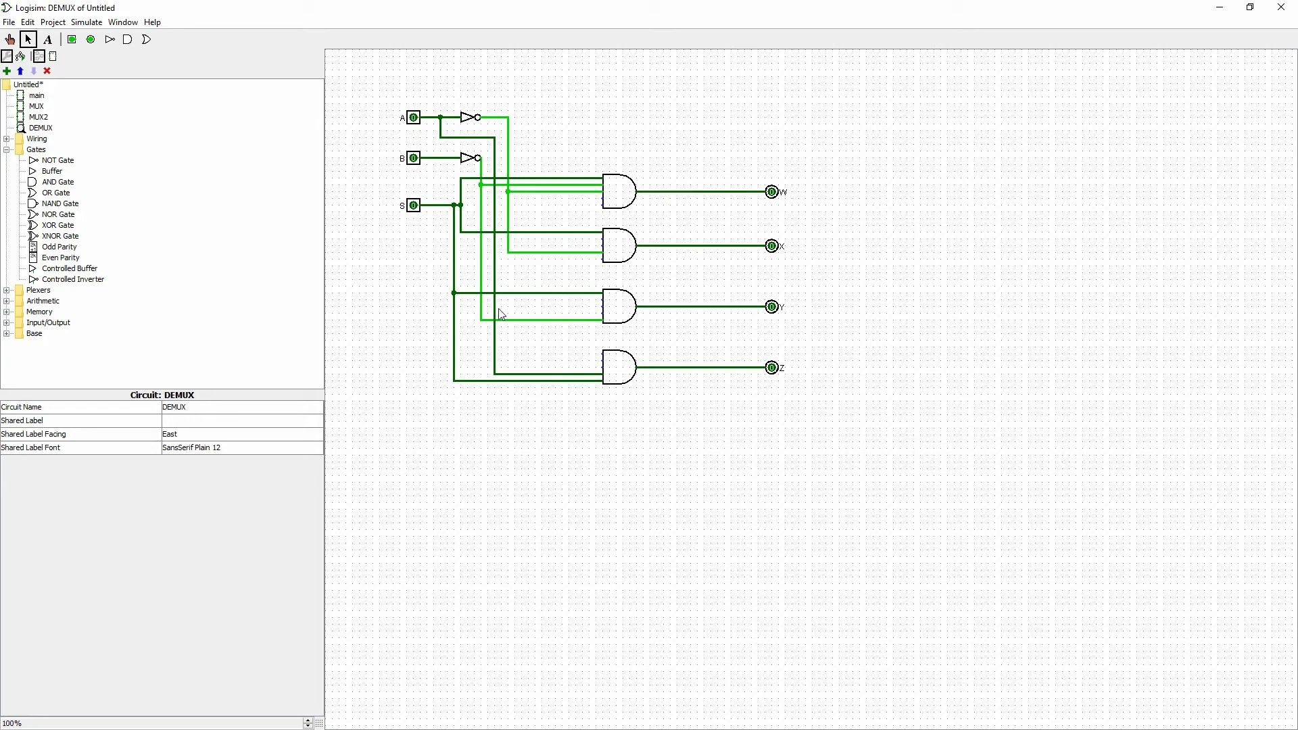
{"action": "left_click_drag", "start_coordinate": [496, 307], "coordinate": [604, 307]}
{"action": "mouse_move", "coordinate": [434, 158]}
{"action": "left_mouse_down"}
{"action": "mouse_move", "coordinate": [441, 193]}
{"action": "mouse_move", "coordinate": [472, 194]}
{"action": "mouse_move", "coordinate": [470, 363]}
{"action": "mouse_move", "coordinate": [604, 367]}
{"action": "left_mouse_up"}
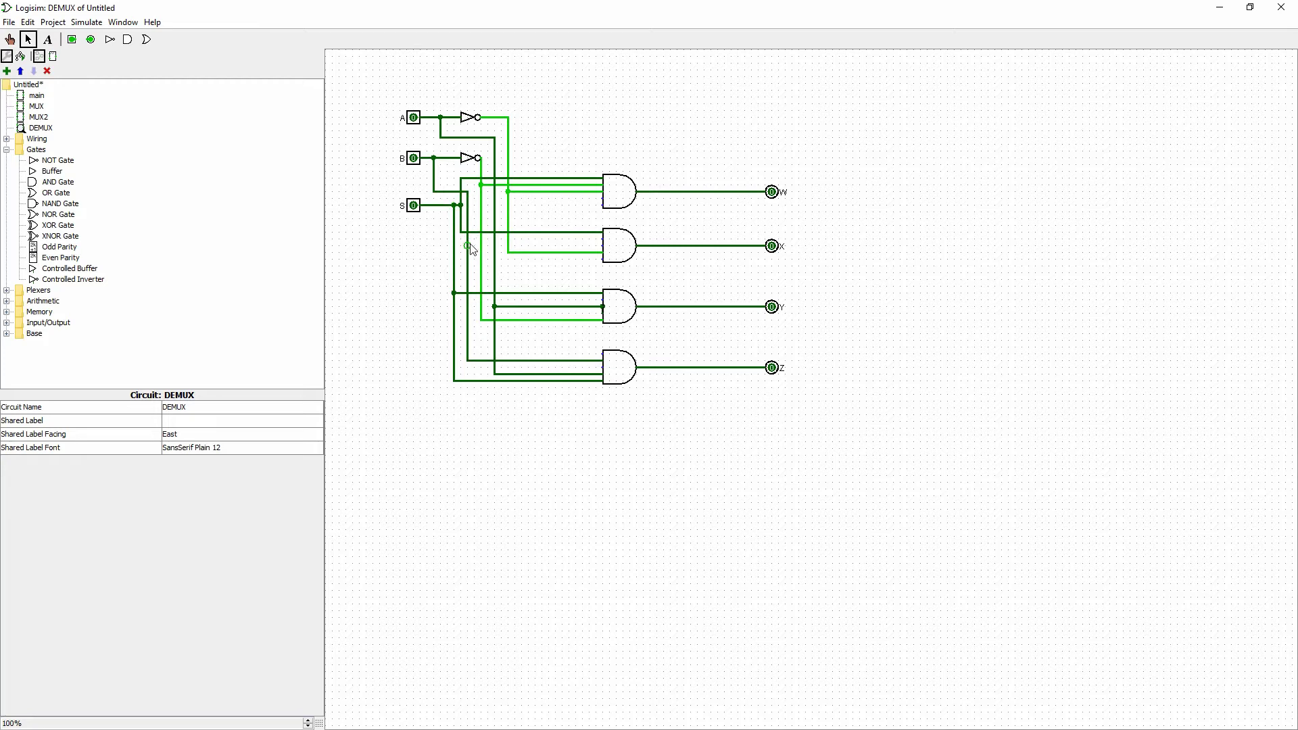
{"action": "left_click_drag", "start_coordinate": [466, 237], "coordinate": [604, 243]}
Test the DEMUX circuit by setting S to 1 and toggling A and B through their combinations
{"action": "left_click", "coordinate": [10, 40]}
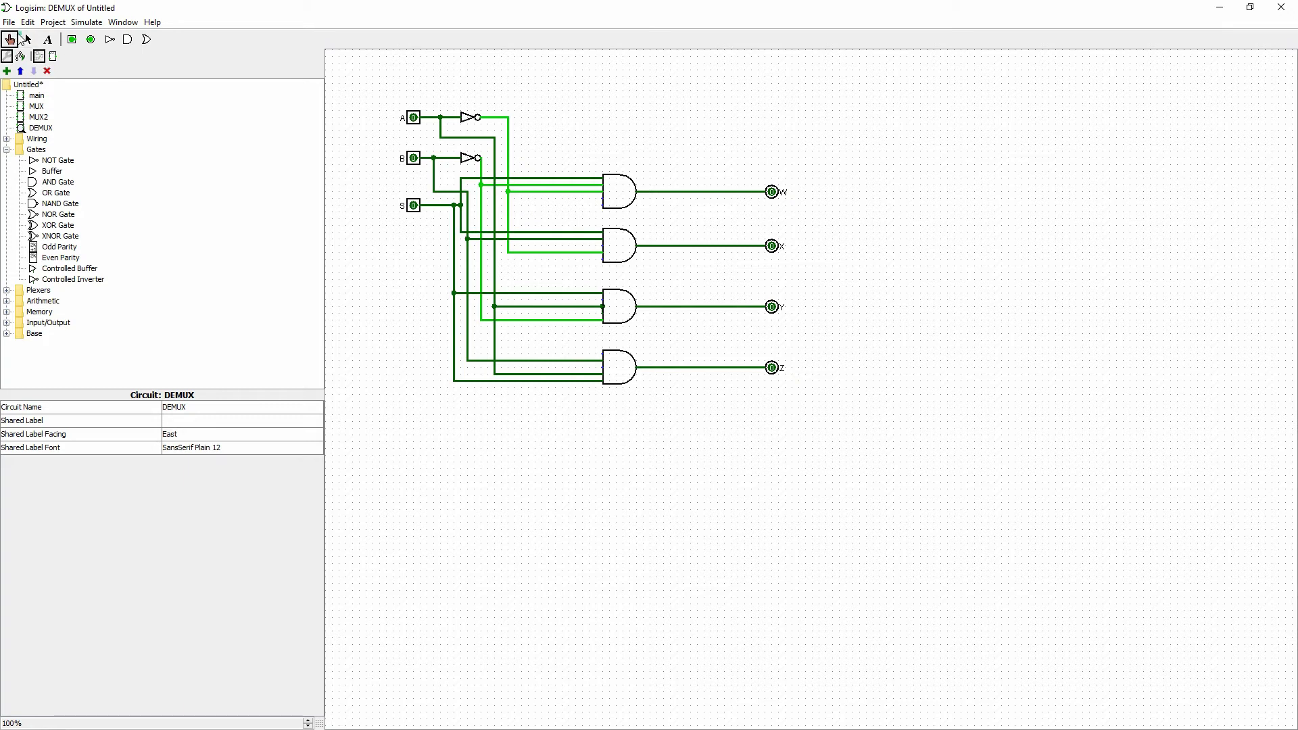
{"action": "left_click", "coordinate": [415, 209]}
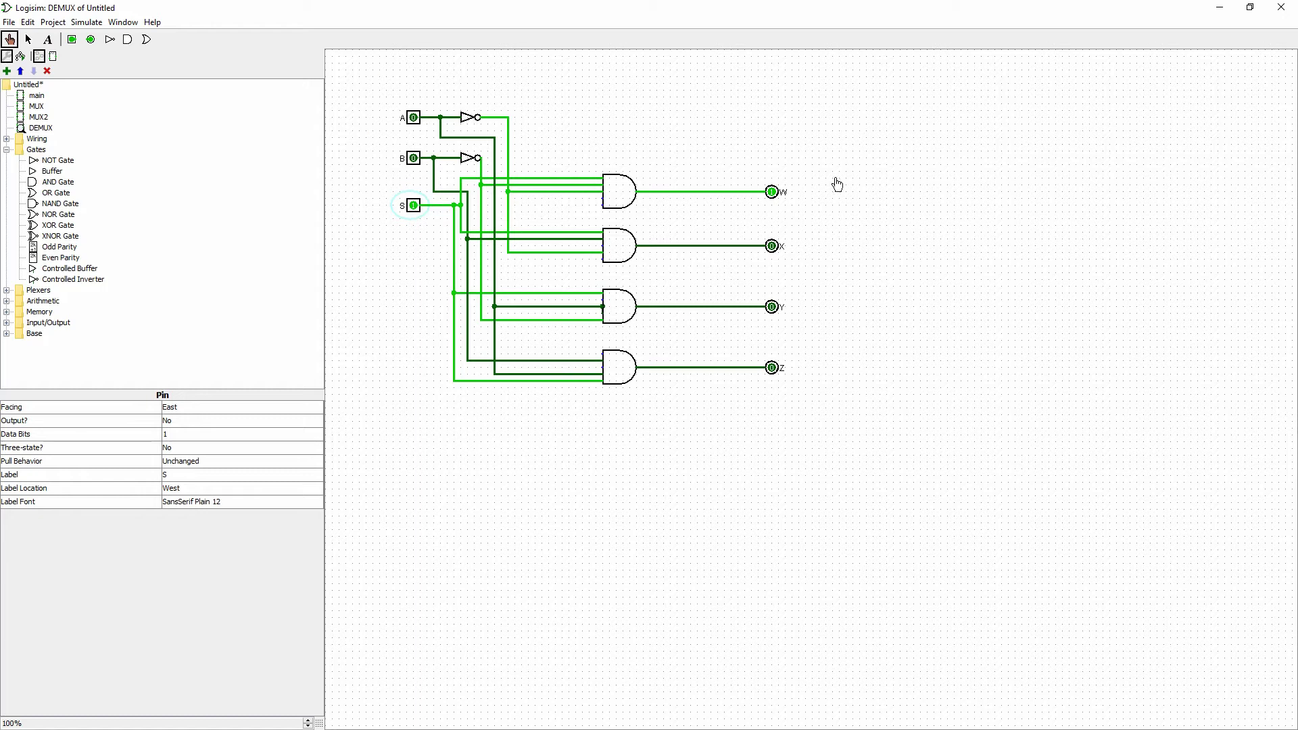
{"action": "left_click", "coordinate": [413, 158]}
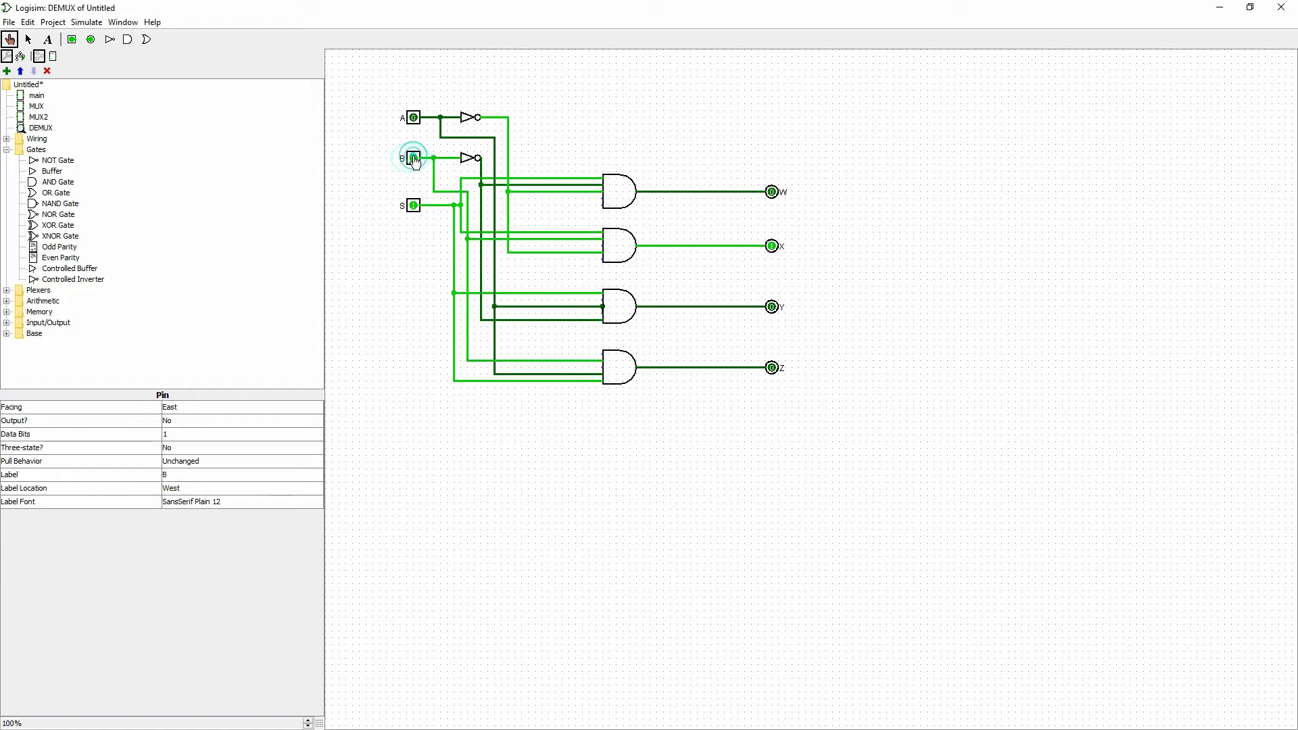
{"action": "left_click", "coordinate": [414, 158]}
{"action": "left_click", "coordinate": [414, 118]}
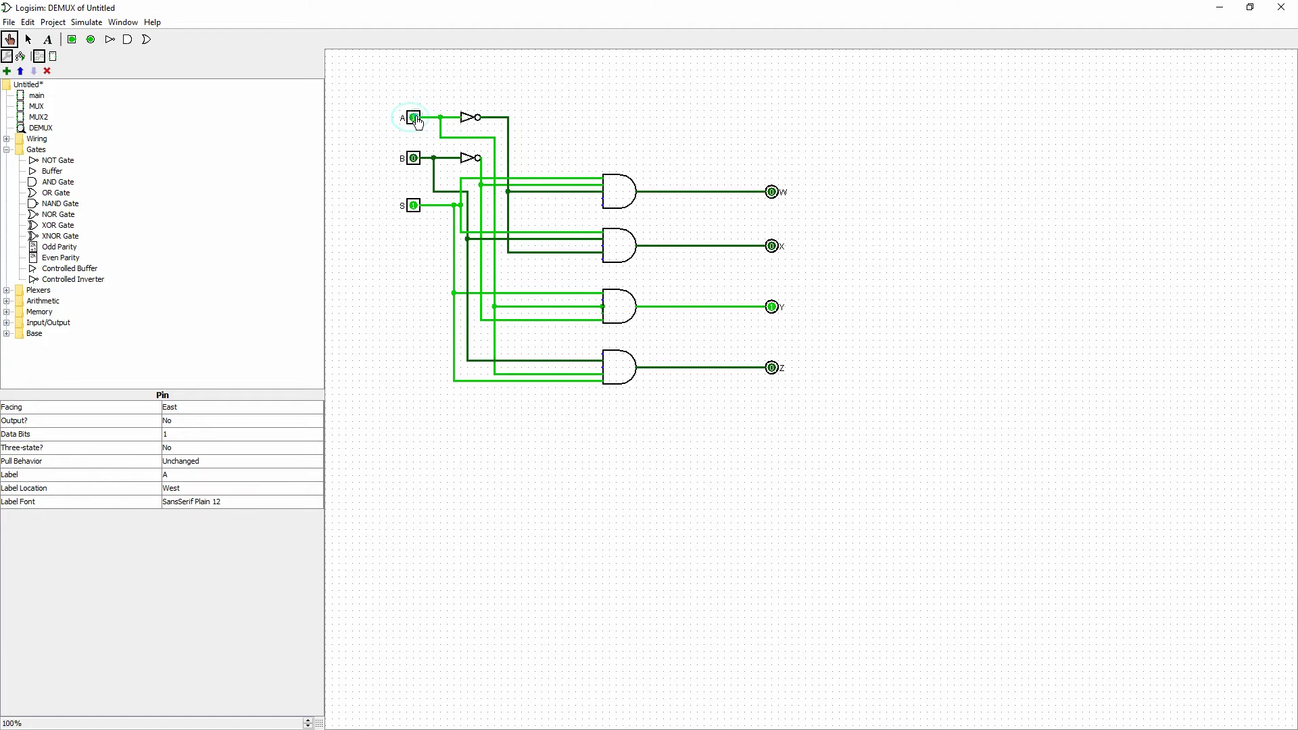
{"action": "left_click", "coordinate": [414, 160]}
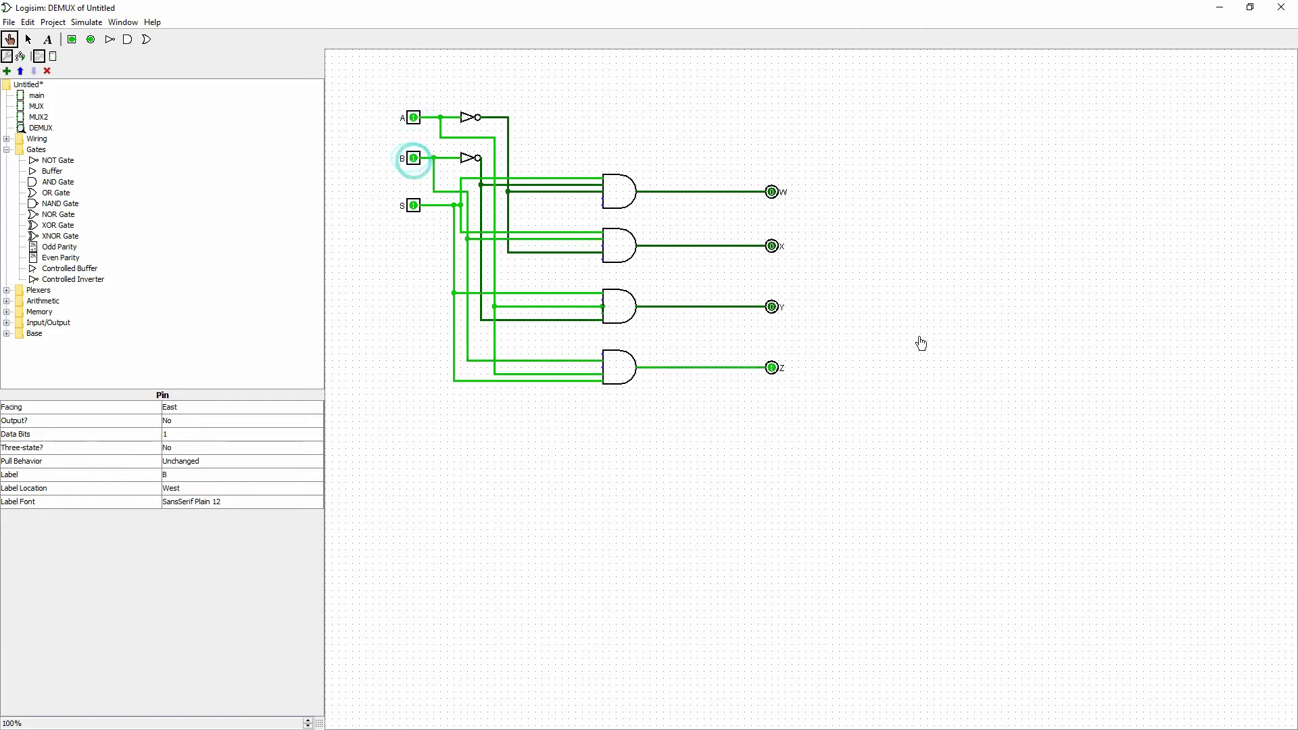
{"action": "left_click", "coordinate": [414, 161]}
Analyze the DEMUX circuit, examine its expression and truth table, and close the analysis
{"action": "right_click", "coordinate": [44, 128]}
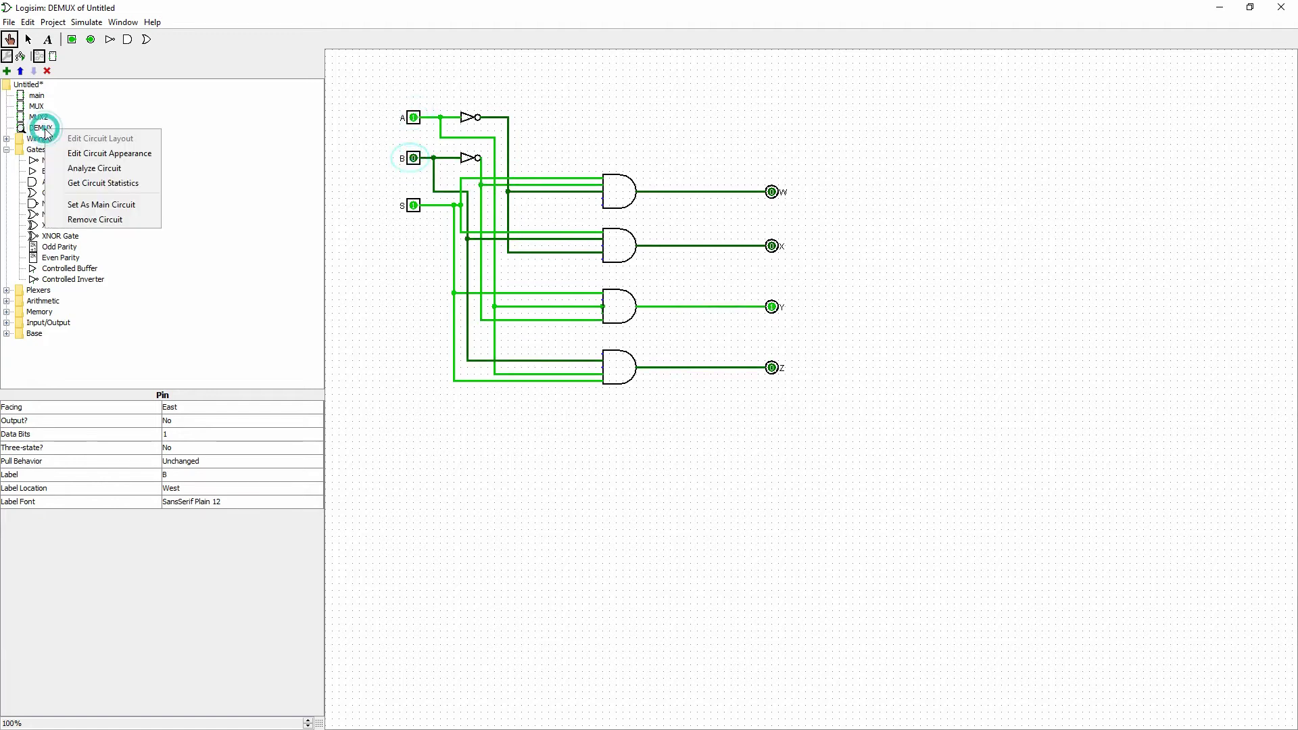
{"action": "left_click", "coordinate": [74, 169]}
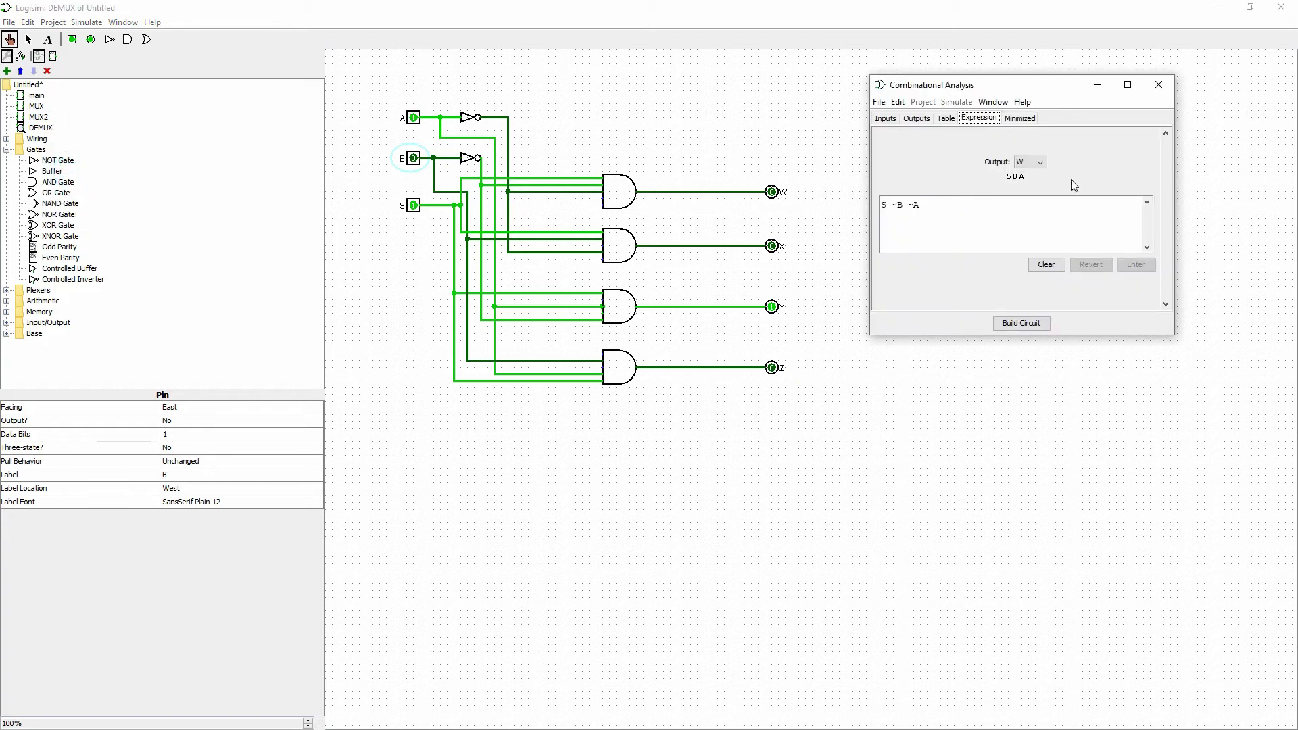
{"action": "left_click", "coordinate": [945, 118]}
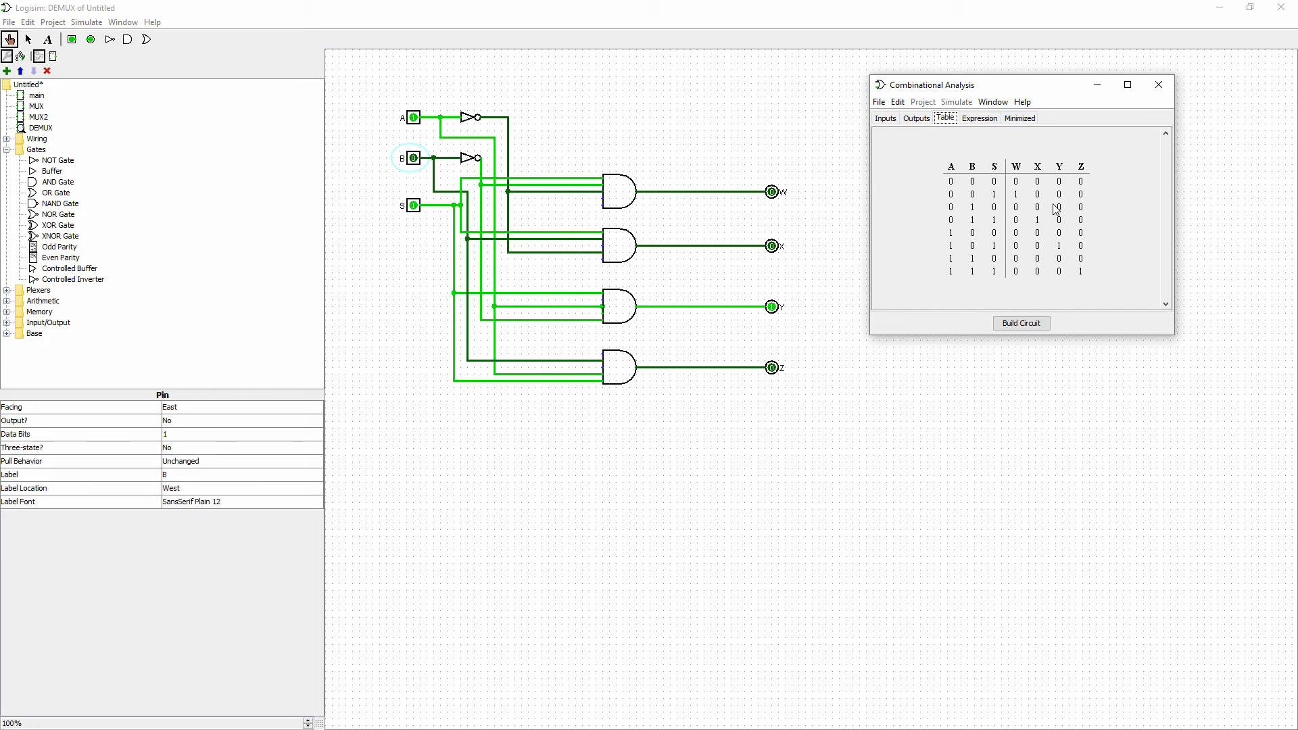
{"action": "left_click", "coordinate": [1161, 85]}
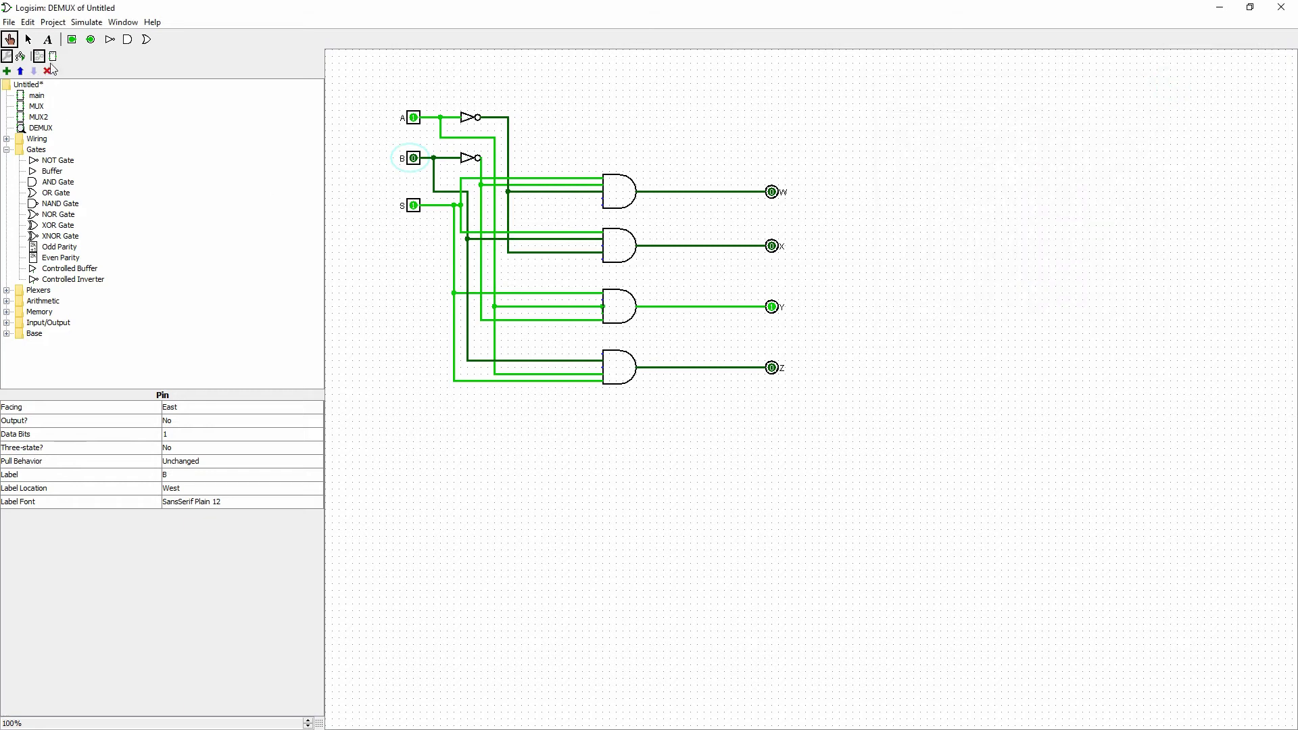
Add a new circuit named DEMUX2 to the project
{"action": "left_click", "coordinate": [53, 22]}
{"action": "left_click", "coordinate": [68, 40]}
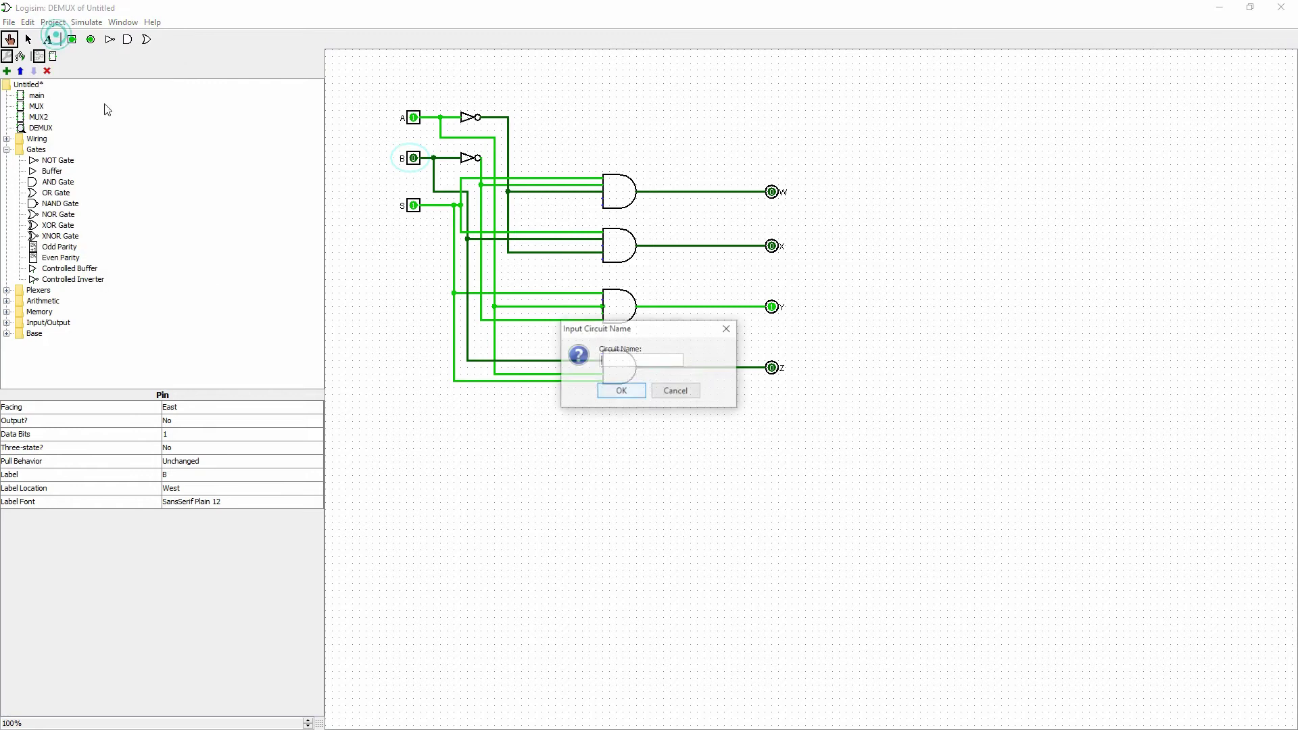
{"action": "type", "text": "DEMUX2"}
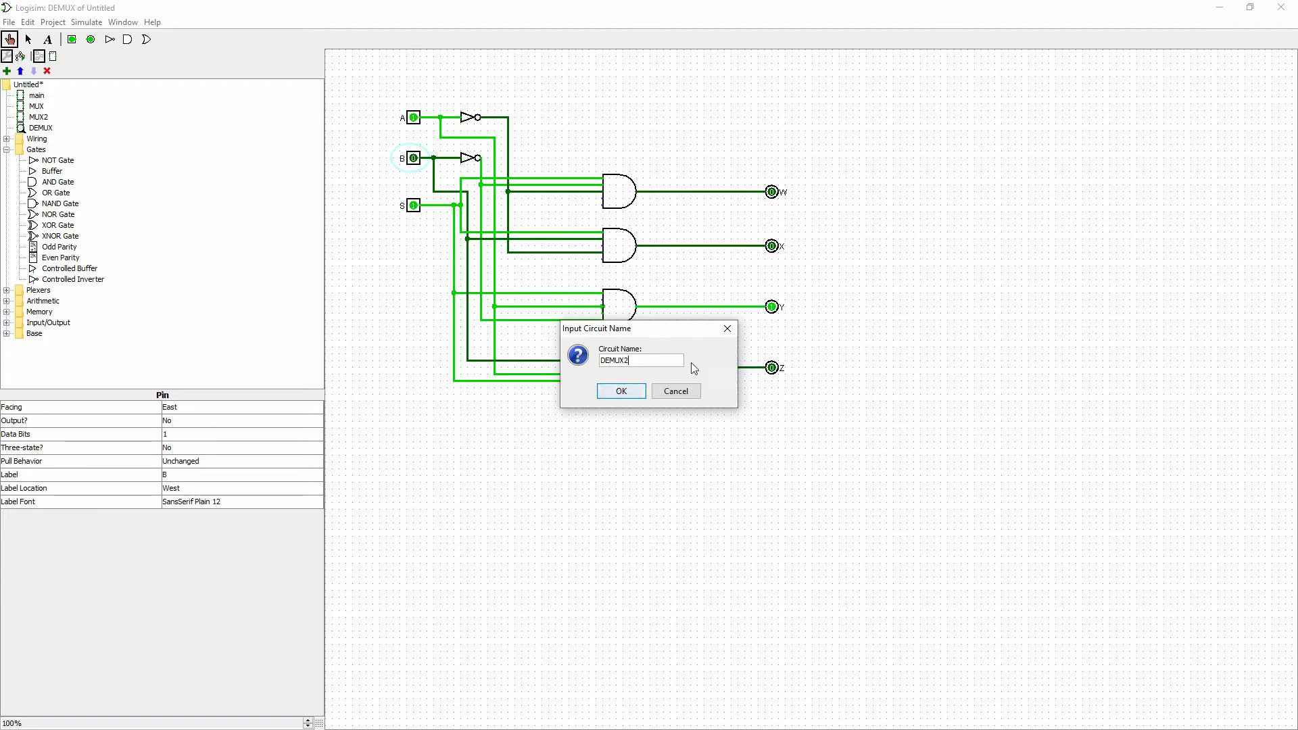
{"action": "left_click", "coordinate": [621, 391]}
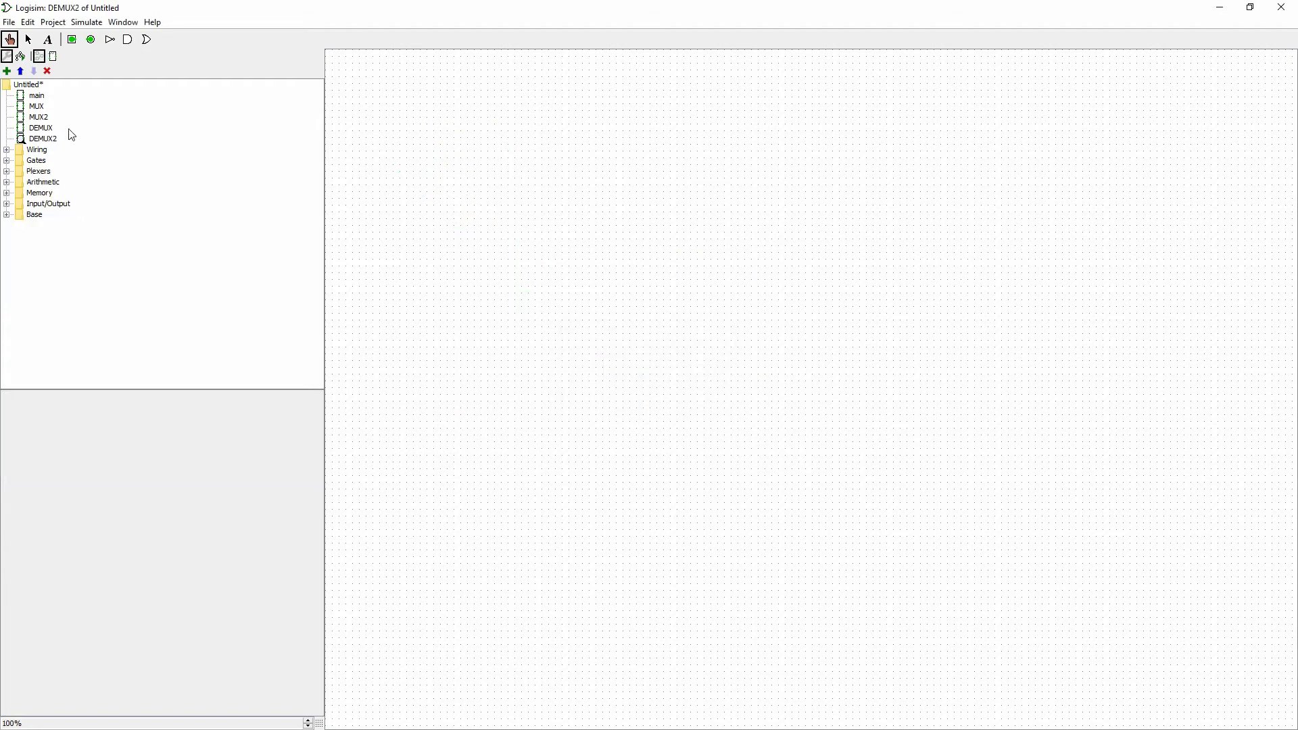
Place an input pin in DEMUX2 and, to its right, a demultiplexer with 2 select bits
{"action": "left_click", "coordinate": [72, 39]}
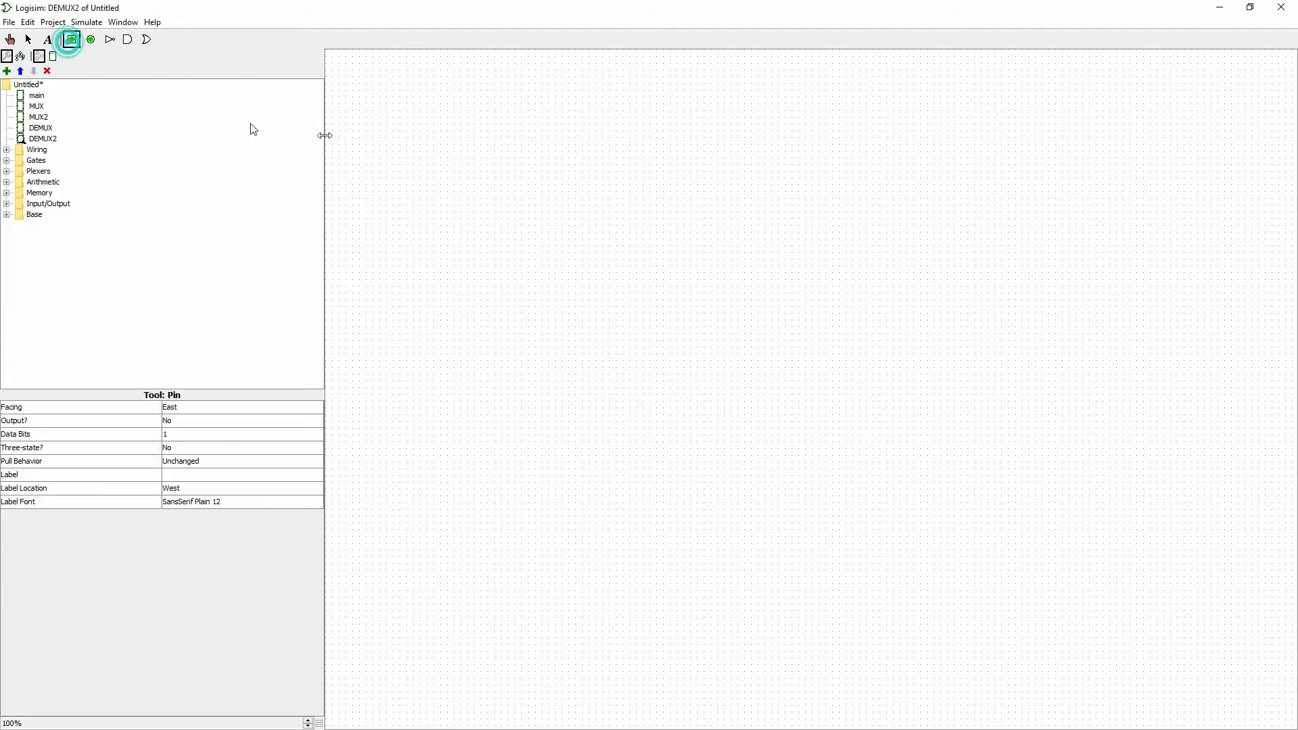
{"action": "left_click", "coordinate": [439, 139]}
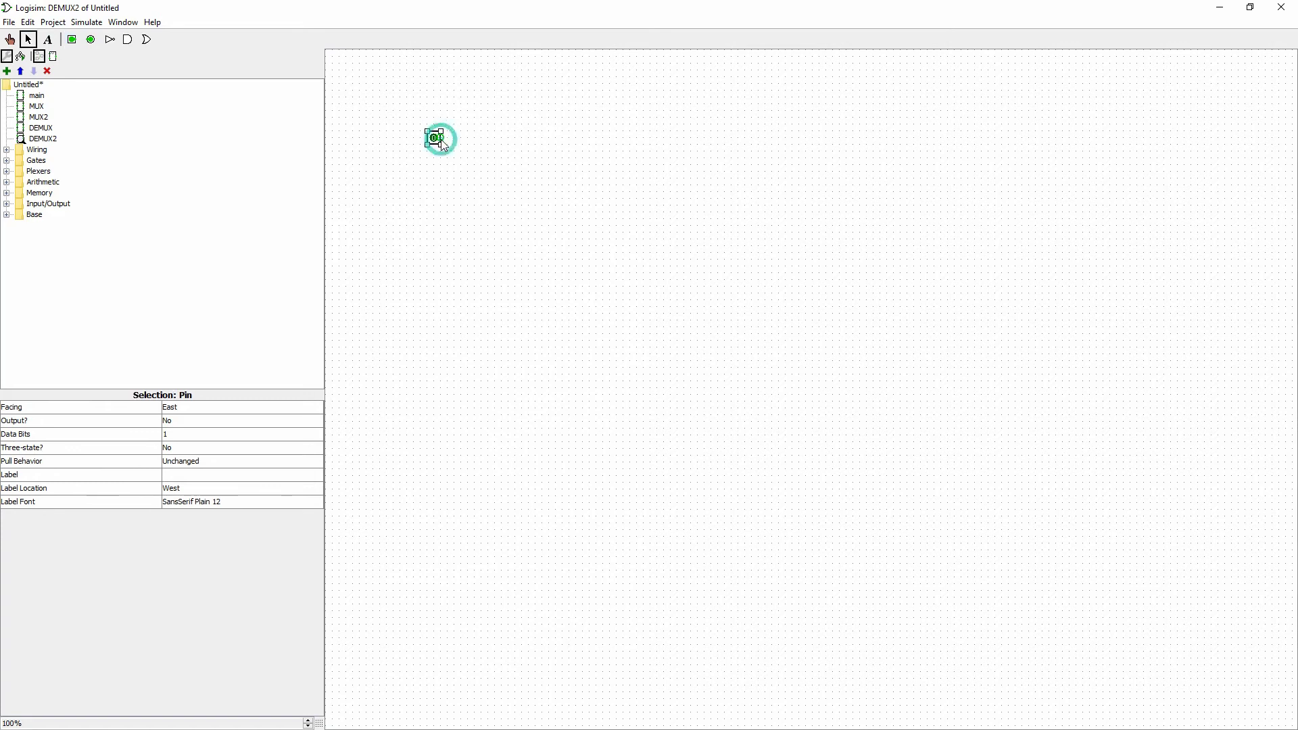
{"action": "left_click", "coordinate": [8, 172]}
{"action": "left_click", "coordinate": [64, 193]}
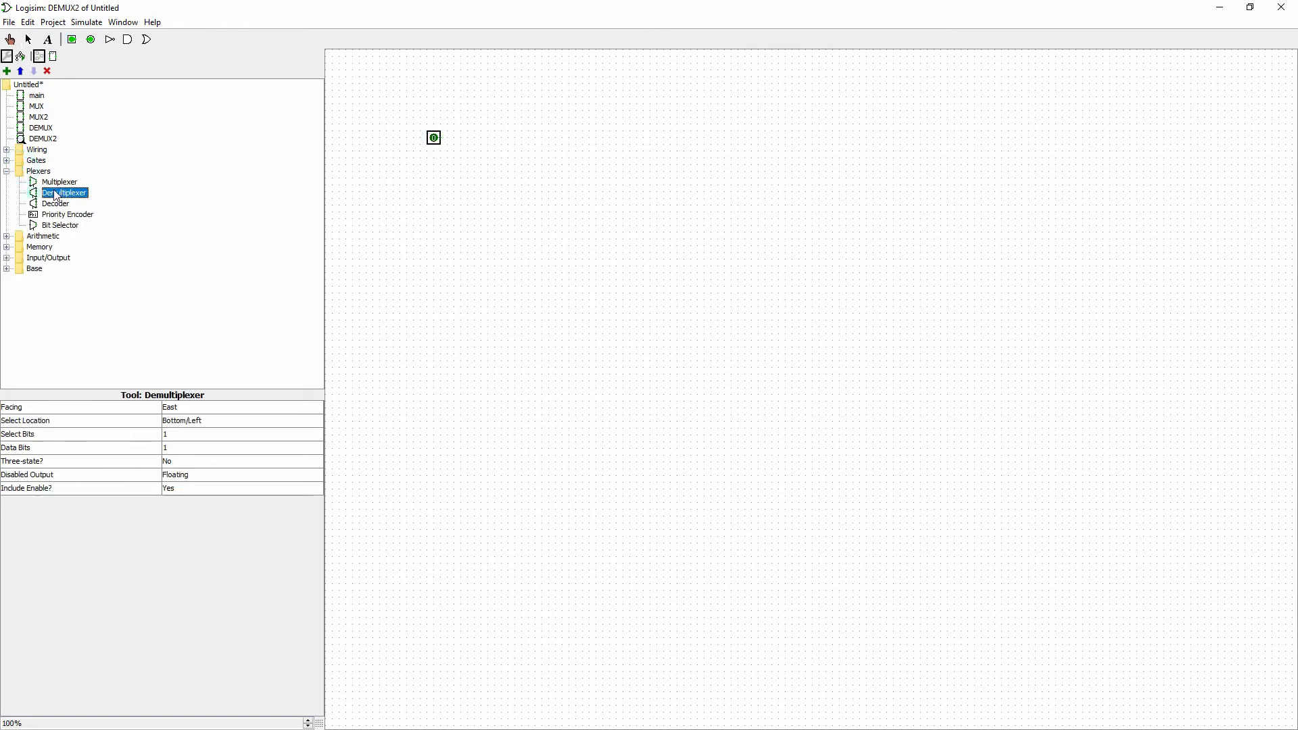
{"action": "left_click", "coordinate": [529, 139]}
{"action": "left_click", "coordinate": [170, 433]}
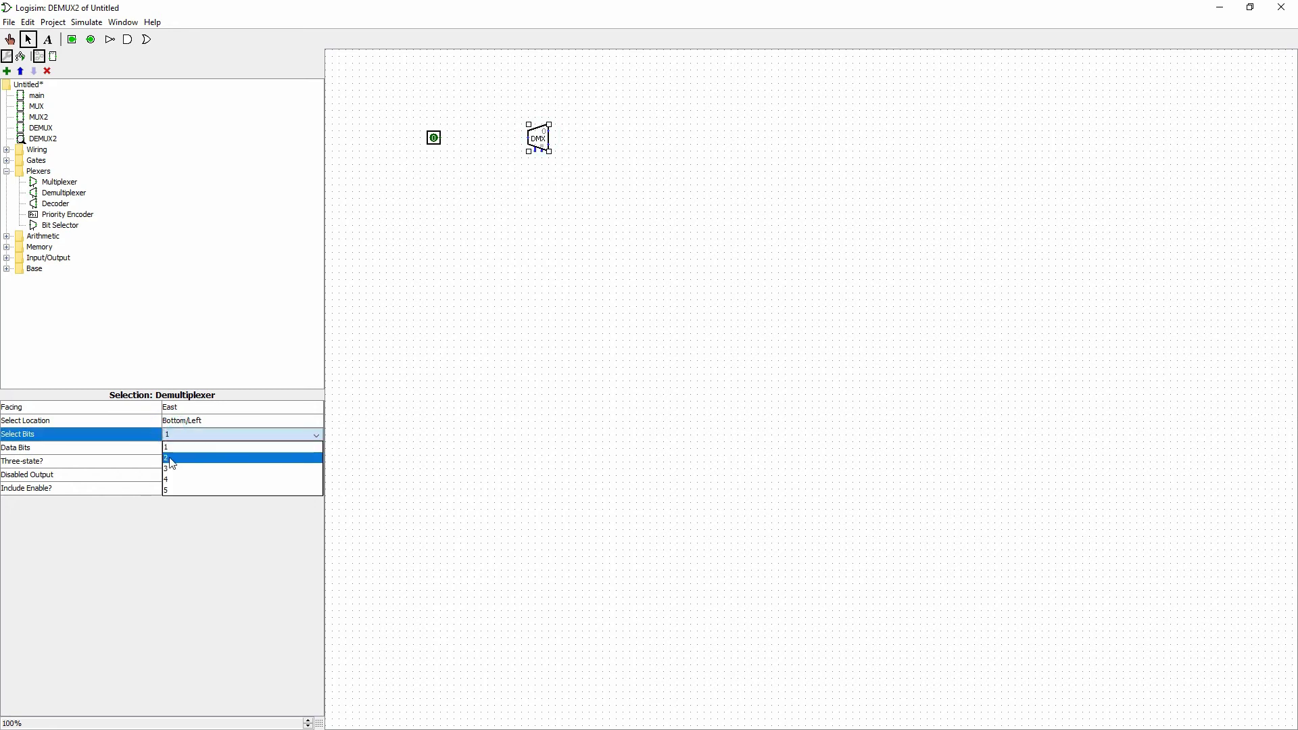
{"action": "left_click", "coordinate": [171, 459]}
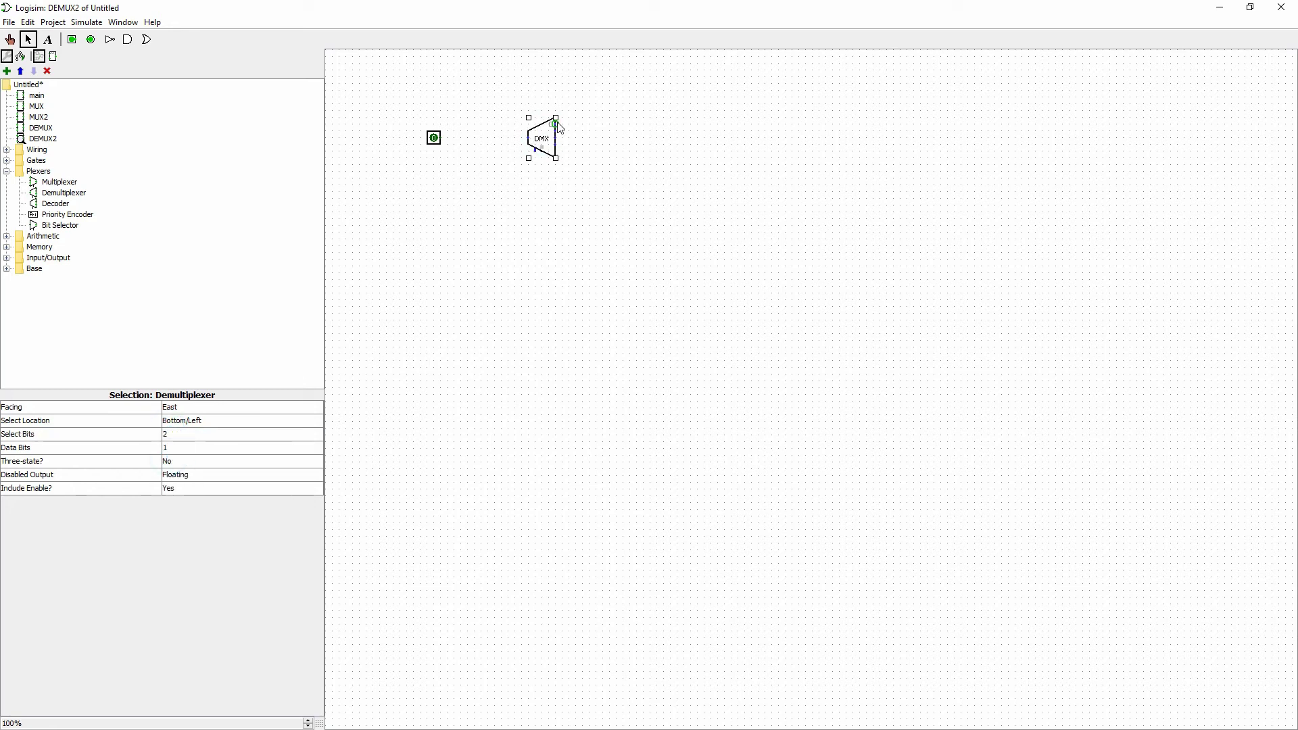
Wire the input pin to the demultiplexer's data input, and its enable input to a second input pin placed below the first
{"action": "left_click_drag", "start_coordinate": [530, 138], "coordinate": [440, 138]}
{"action": "left_click_drag", "start_coordinate": [533, 151], "coordinate": [440, 178]}
{"action": "left_click", "coordinate": [72, 39]}
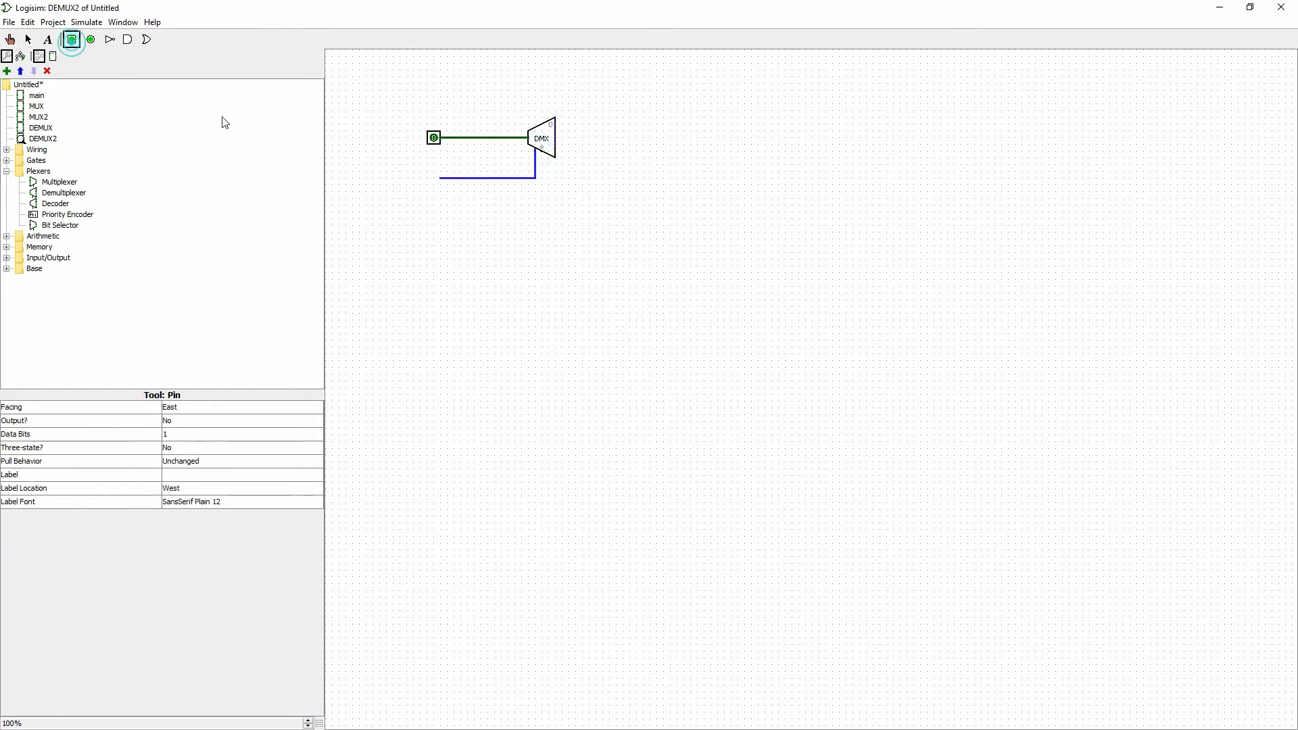
{"action": "left_click", "coordinate": [440, 178]}
Wire the demultiplexer's select input straight down to a new north-facing input pin with 2 data bits
{"action": "left_click_drag", "start_coordinate": [546, 160], "coordinate": [542, 213]}
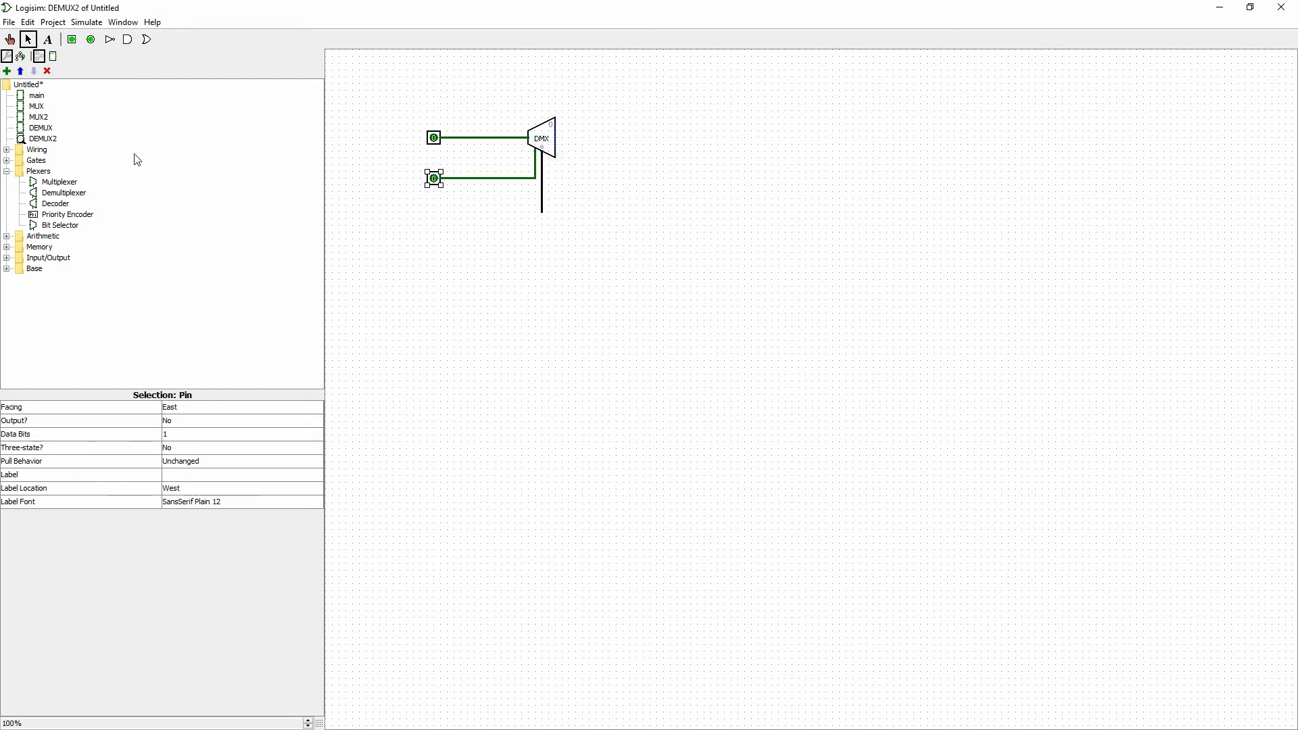
{"action": "left_click", "coordinate": [72, 40]}
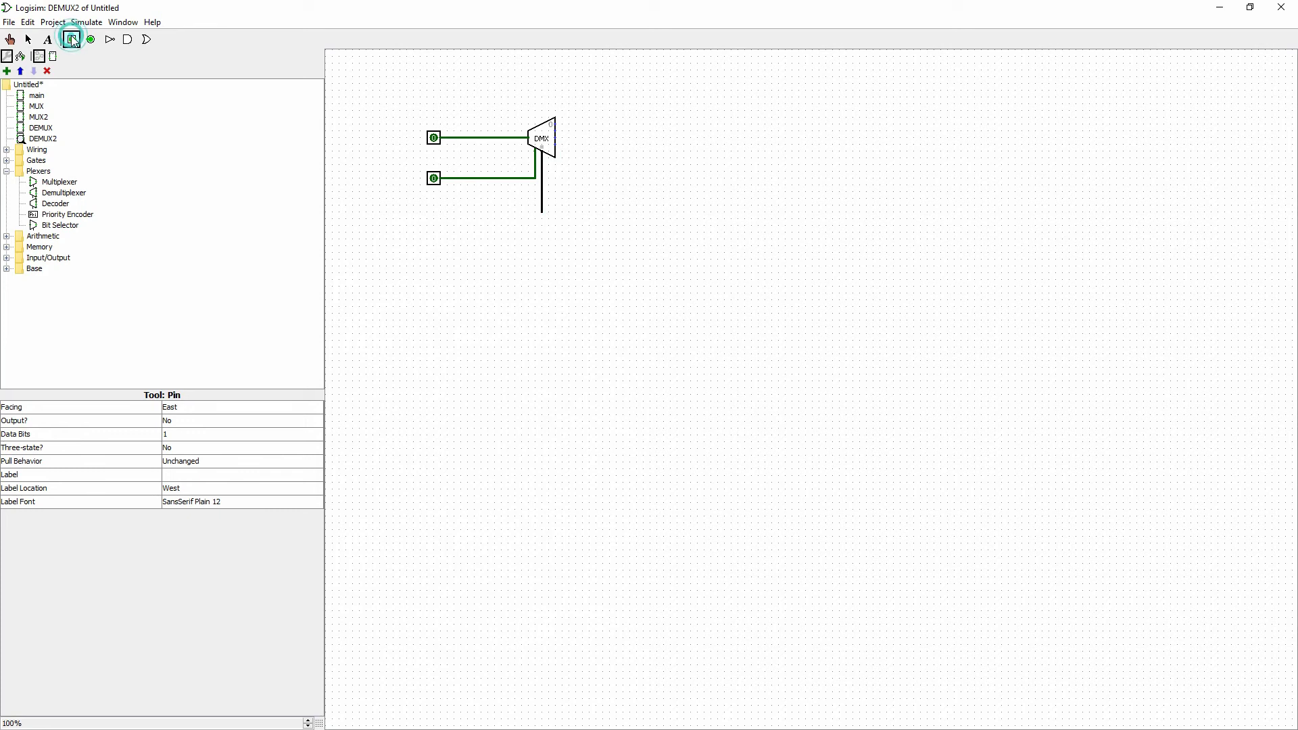
{"action": "left_click", "coordinate": [541, 227]}
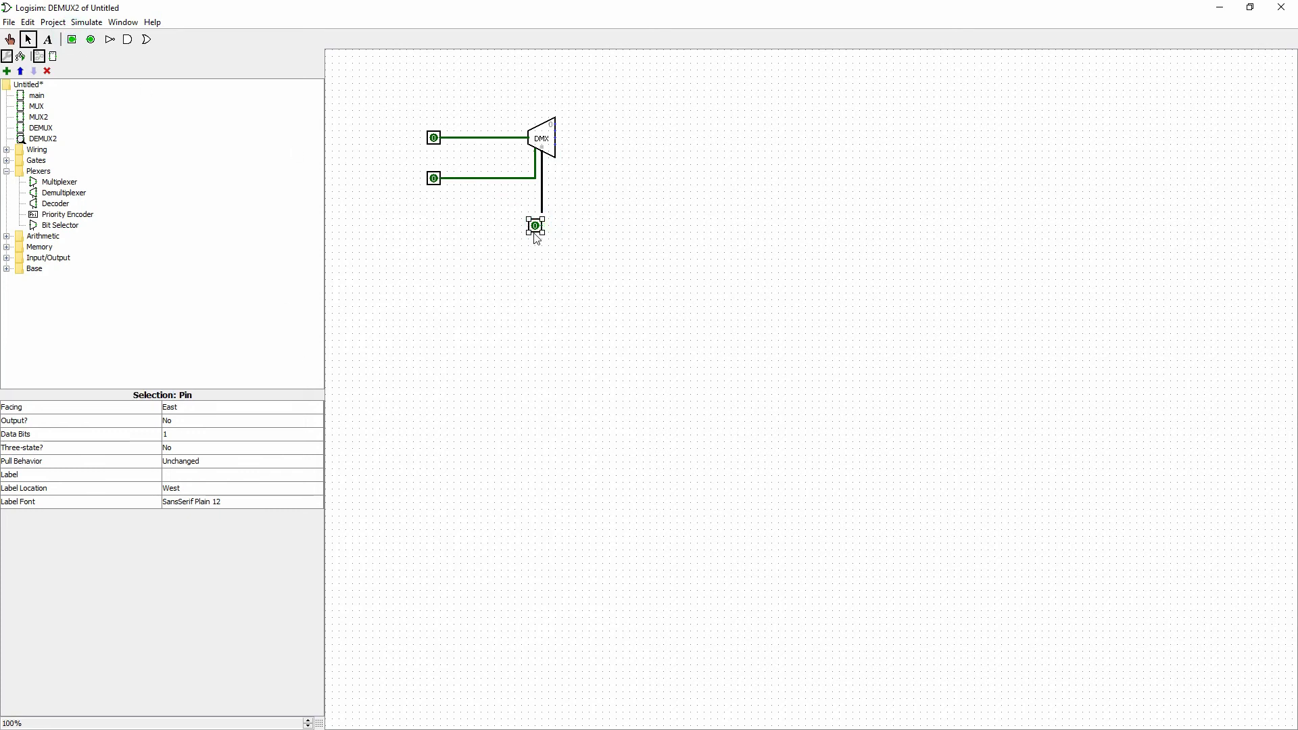
{"action": "left_click", "coordinate": [220, 411]}
{"action": "left_click", "coordinate": [213, 415]}
{"action": "left_click_drag", "start_coordinate": [543, 238], "coordinate": [542, 223]}
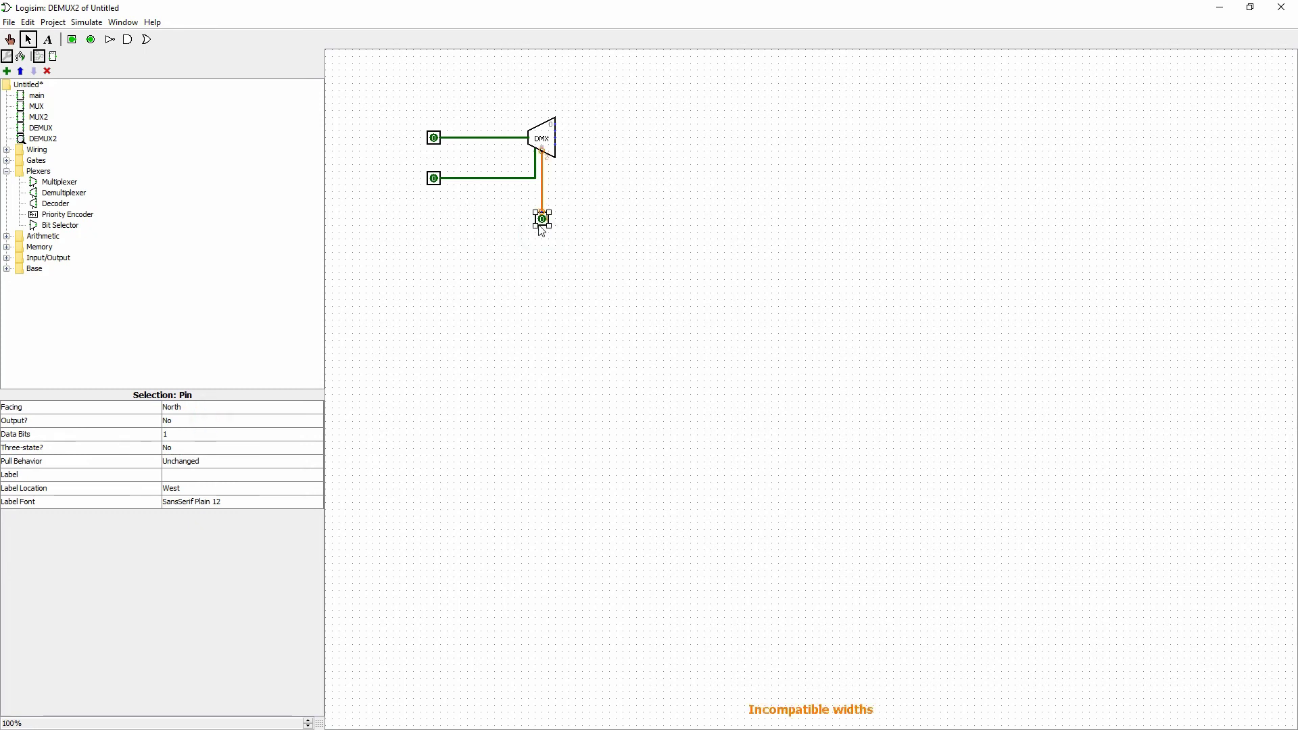
{"action": "left_click", "coordinate": [186, 440]}
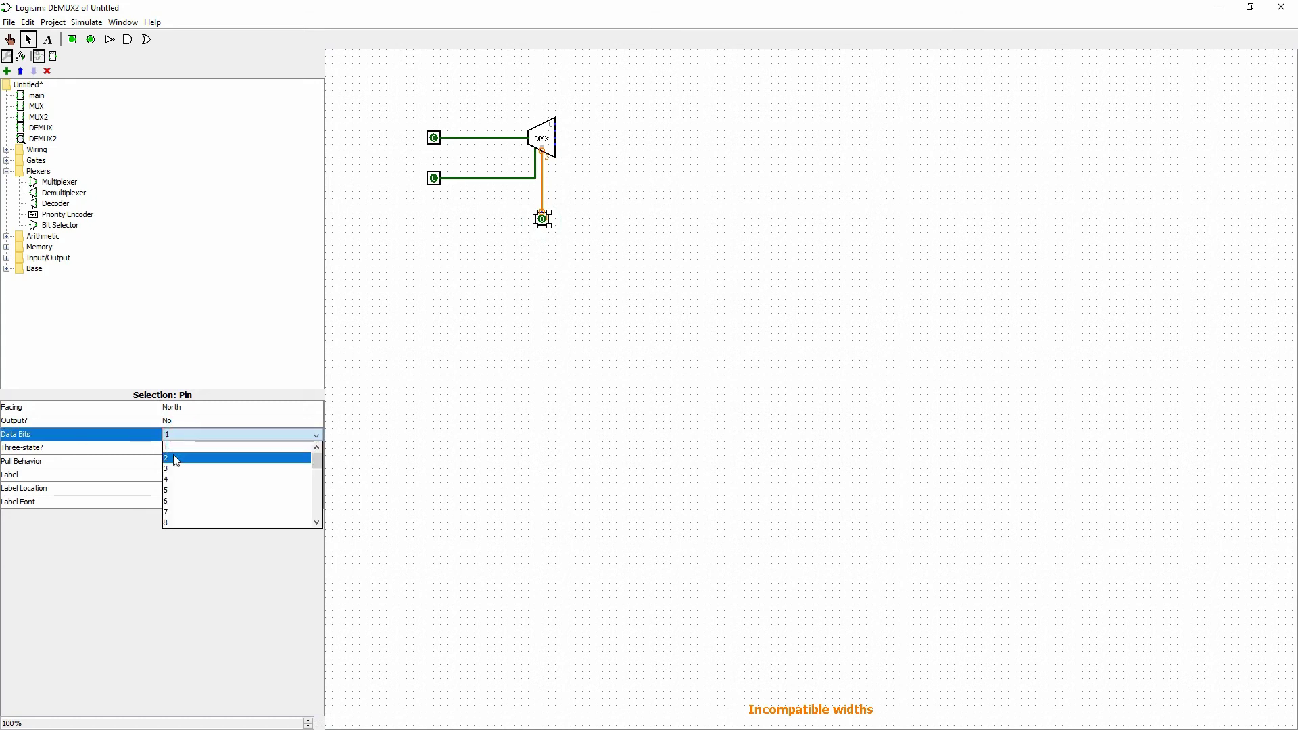
{"action": "left_click", "coordinate": [173, 455]}
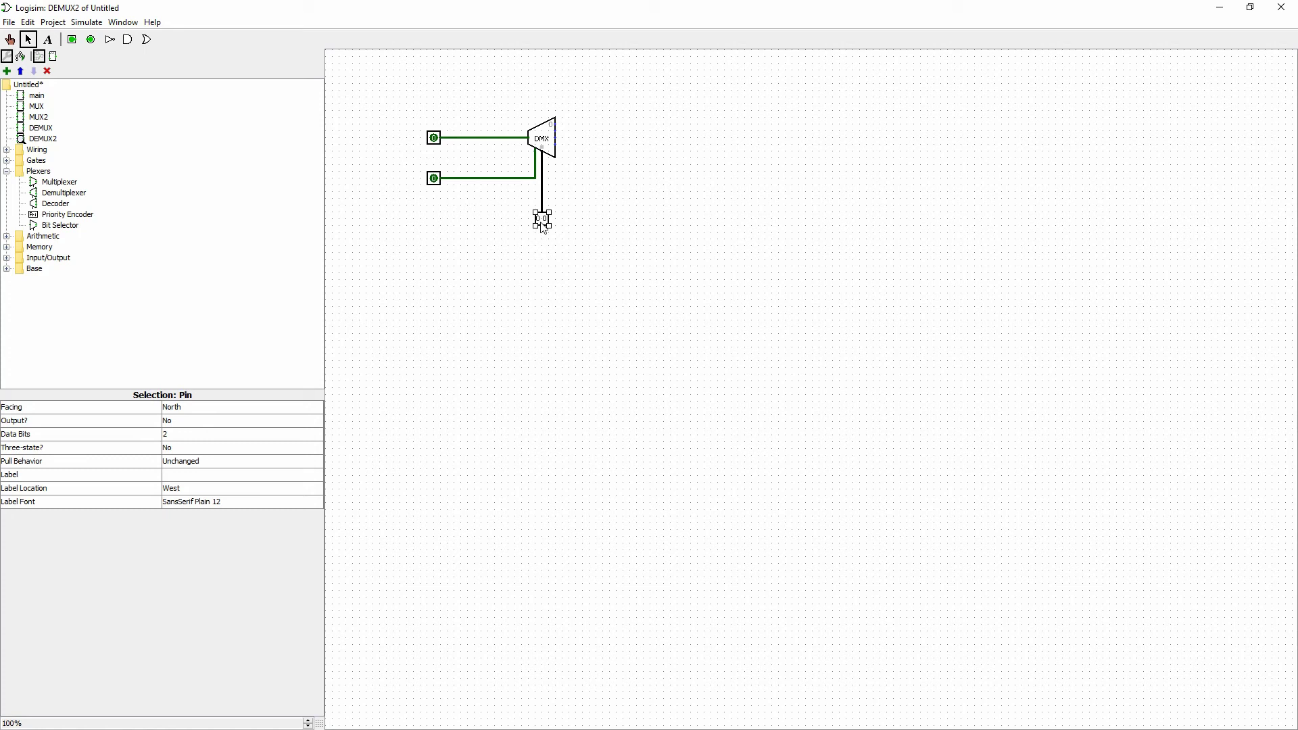
Label the 2-bit select input pin below the demultiplexer "A B"
{"action": "left_click", "coordinate": [196, 475]}
{"action": "type", "text": "a"}
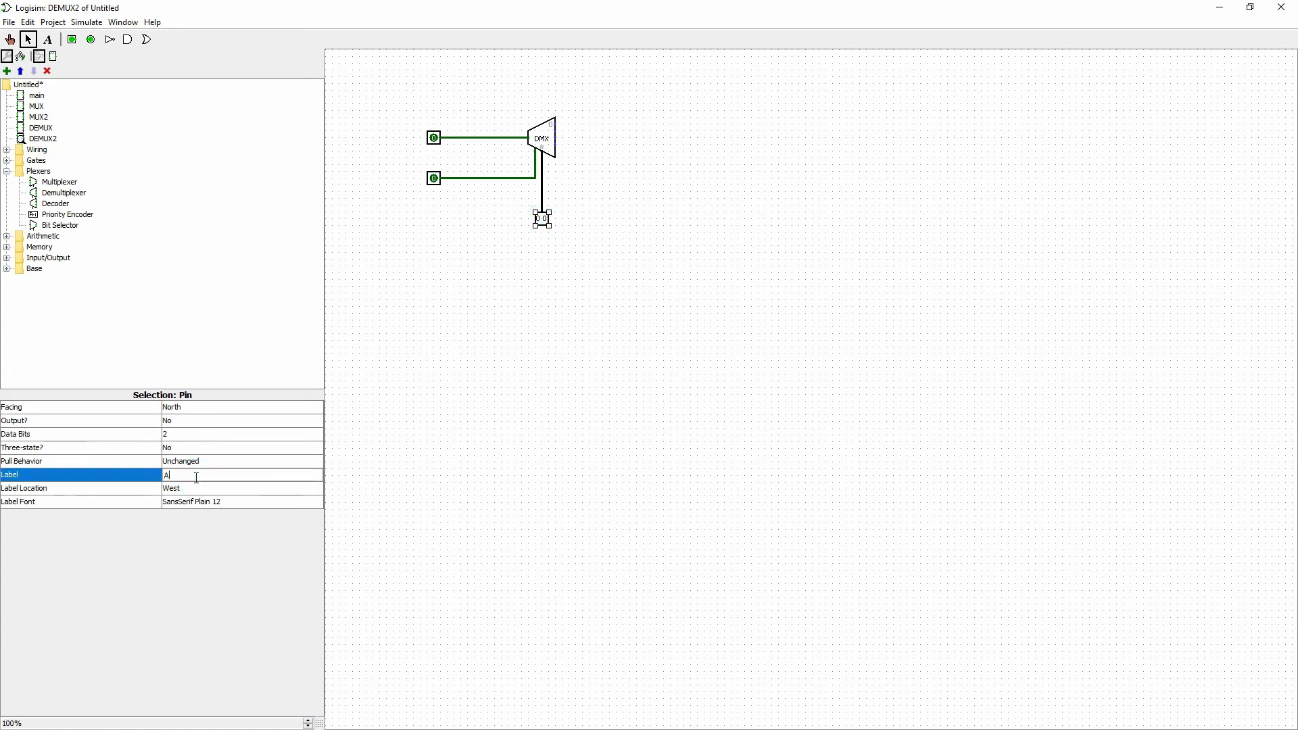
{"action": "type", "text": " B"}
{"action": "key", "text": "Return"}
{"action": "left_click", "coordinate": [504, 412]}
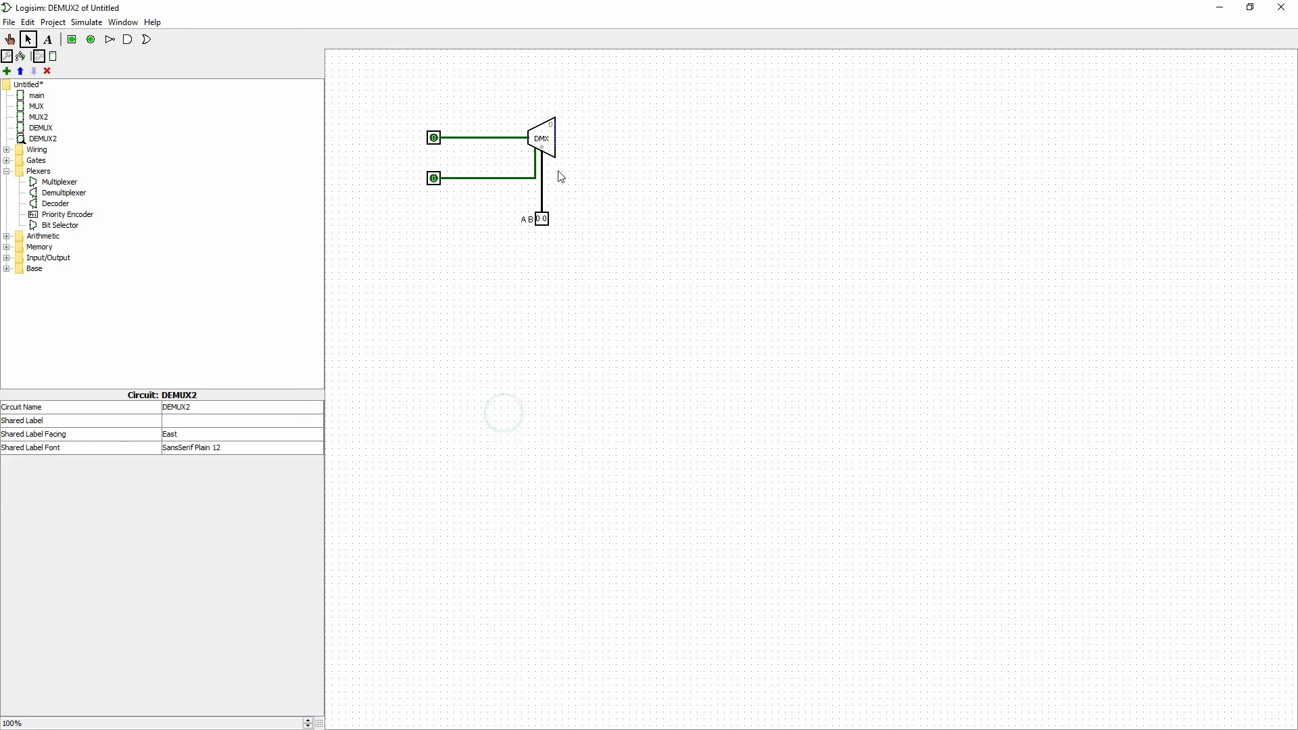
Label both the data input pin and the enable input pin "S"
{"action": "left_click", "coordinate": [433, 138]}
{"action": "left_click", "coordinate": [173, 474]}
{"action": "type", "text": "S"}
{"action": "left_click", "coordinate": [359, 322]}
{"action": "left_click", "coordinate": [433, 179]}
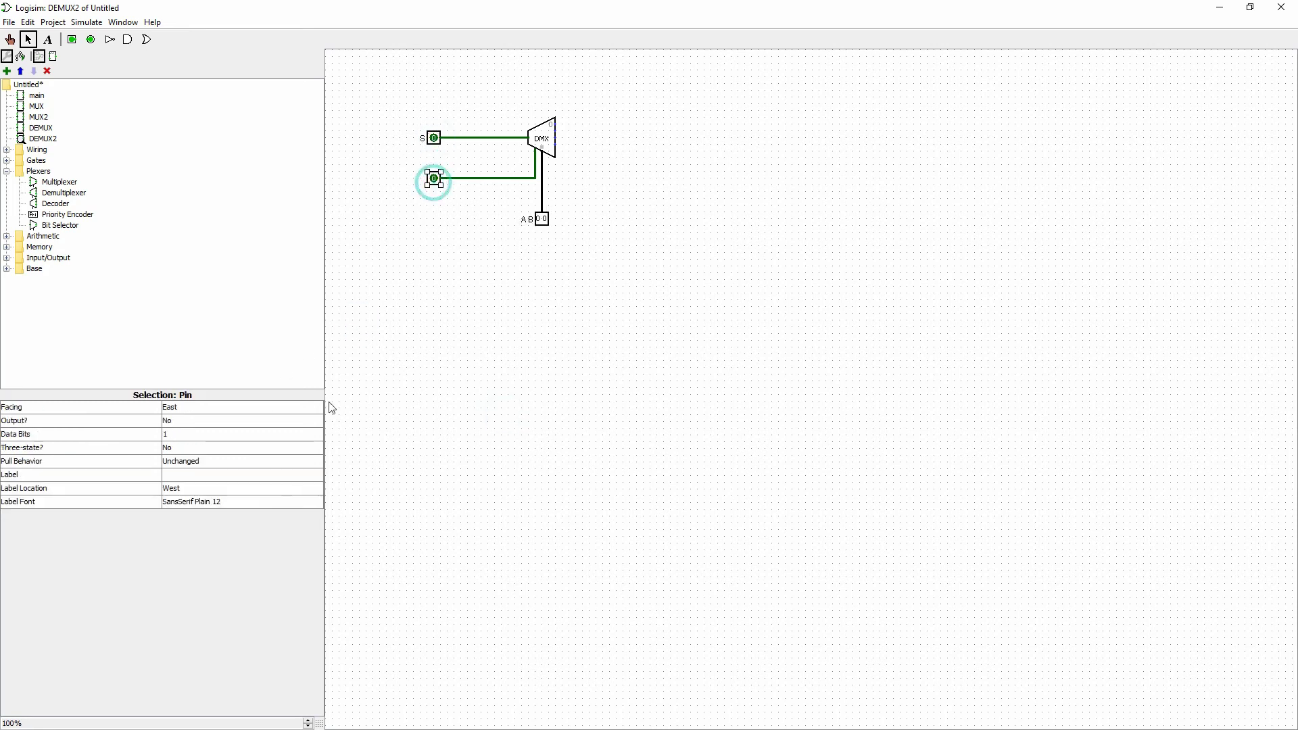
{"action": "left_click", "coordinate": [237, 474]}
{"action": "type", "text": "S"}
{"action": "left_click", "coordinate": [466, 333]}
Set both S input pins of DEMUX2 to 1 in the simulation
{"action": "left_click", "coordinate": [433, 137]}
{"action": "left_click", "coordinate": [9, 40]}
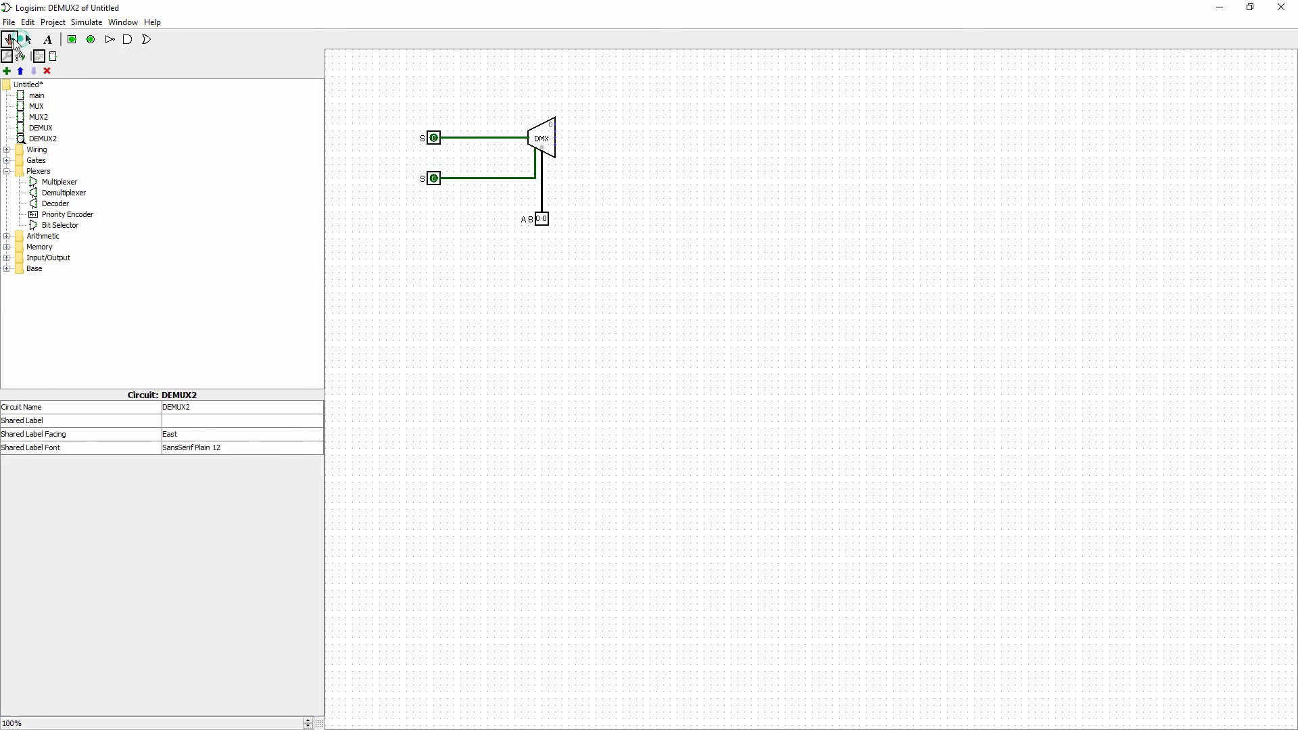
{"action": "left_click", "coordinate": [434, 138]}
{"action": "left_click", "coordinate": [436, 177]}
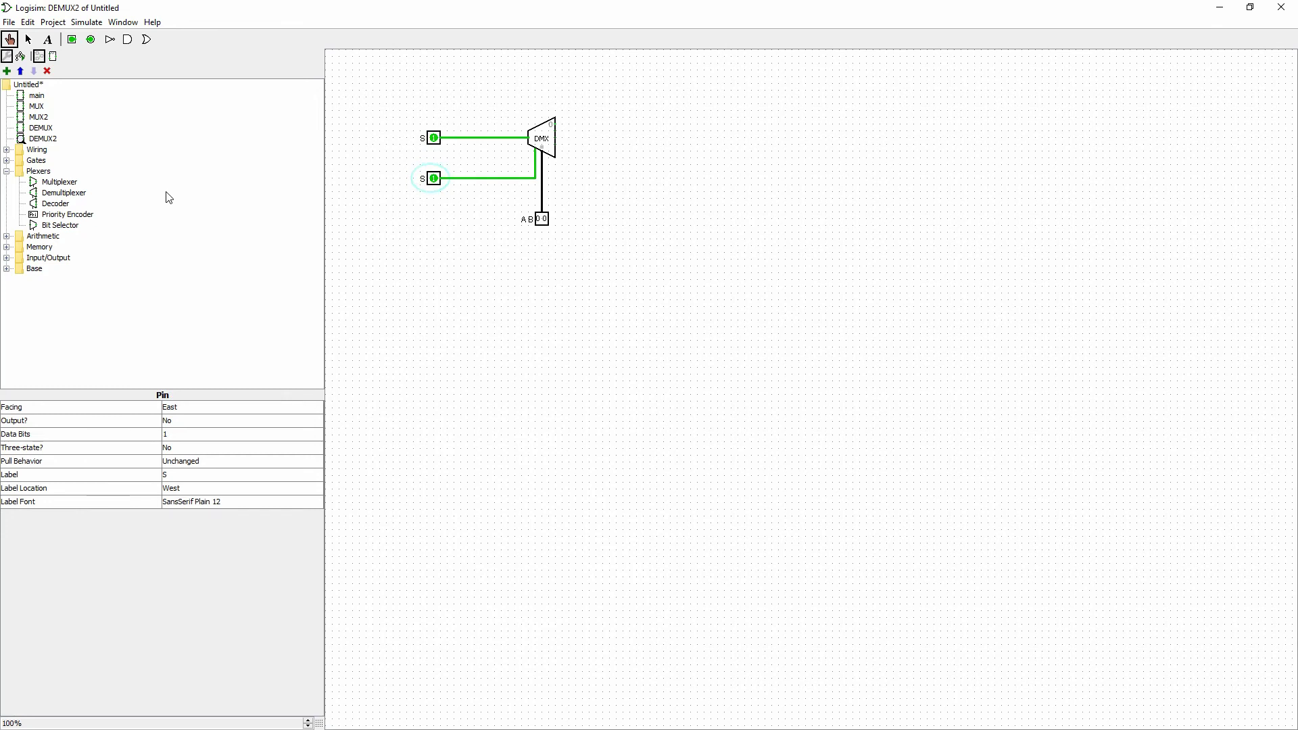
Place four output pins in an evenly spaced vertical column to the right of the demultiplexer
{"action": "left_click", "coordinate": [91, 39]}
{"action": "left_click", "coordinate": [738, 124]}
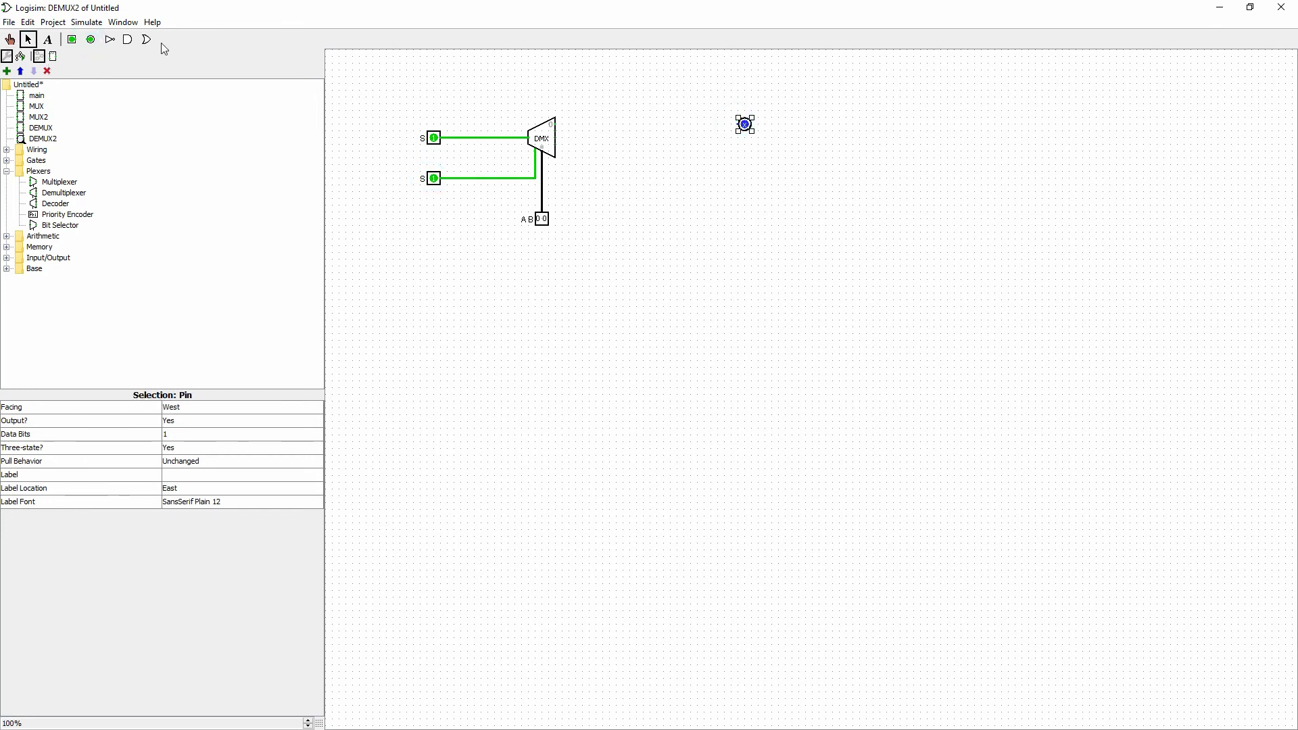
{"action": "left_click", "coordinate": [90, 39]}
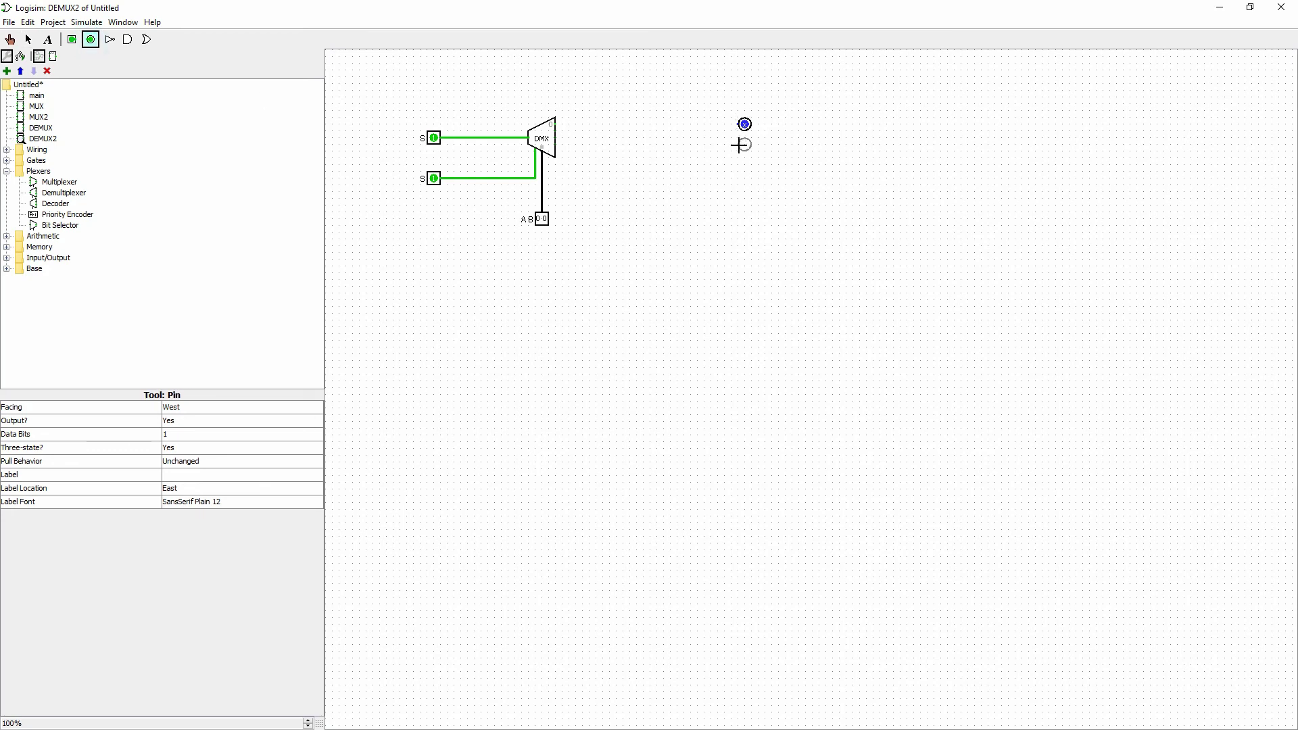
{"action": "left_click", "coordinate": [743, 145]}
{"action": "left_click", "coordinate": [91, 39]}
{"action": "left_click", "coordinate": [743, 164]}
{"action": "left_click", "coordinate": [92, 40]}
{"action": "left_click", "coordinate": [745, 184]}
Label the top output pin "W" and the second output pin "X"
{"action": "left_click", "coordinate": [744, 125]}
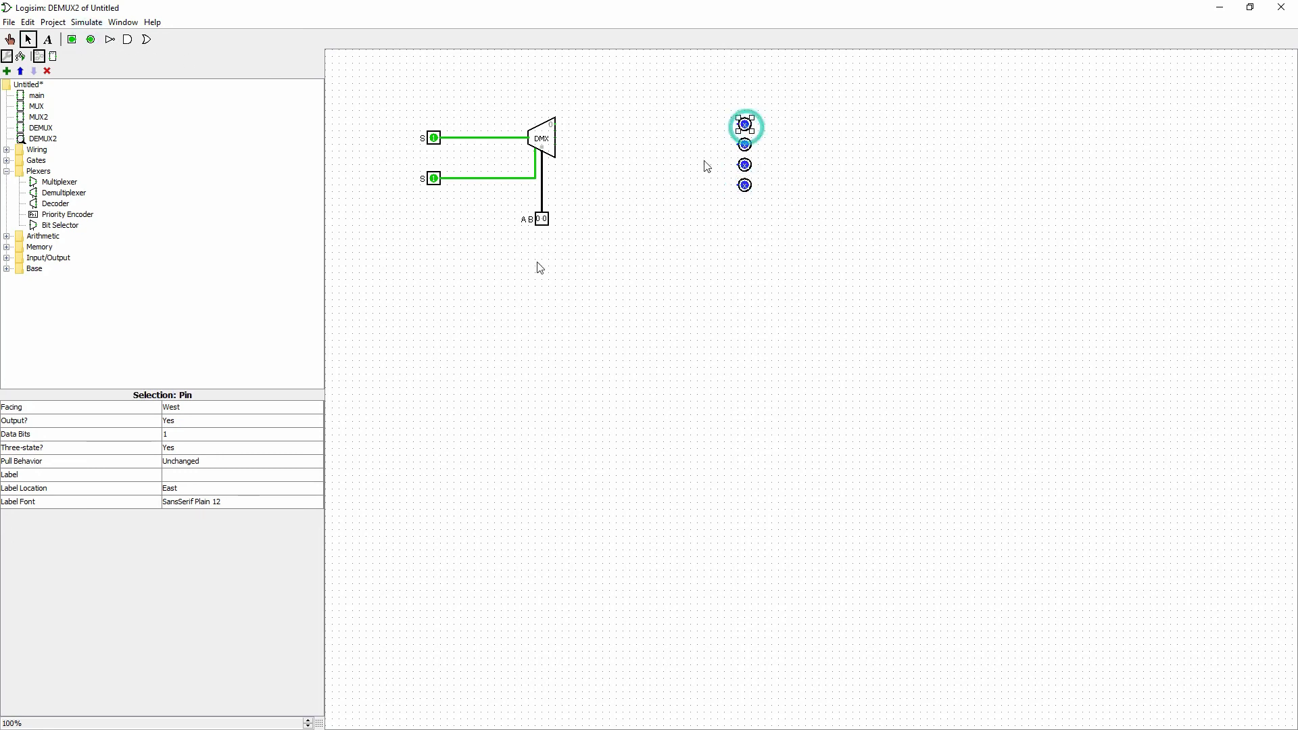
{"action": "left_click", "coordinate": [182, 472]}
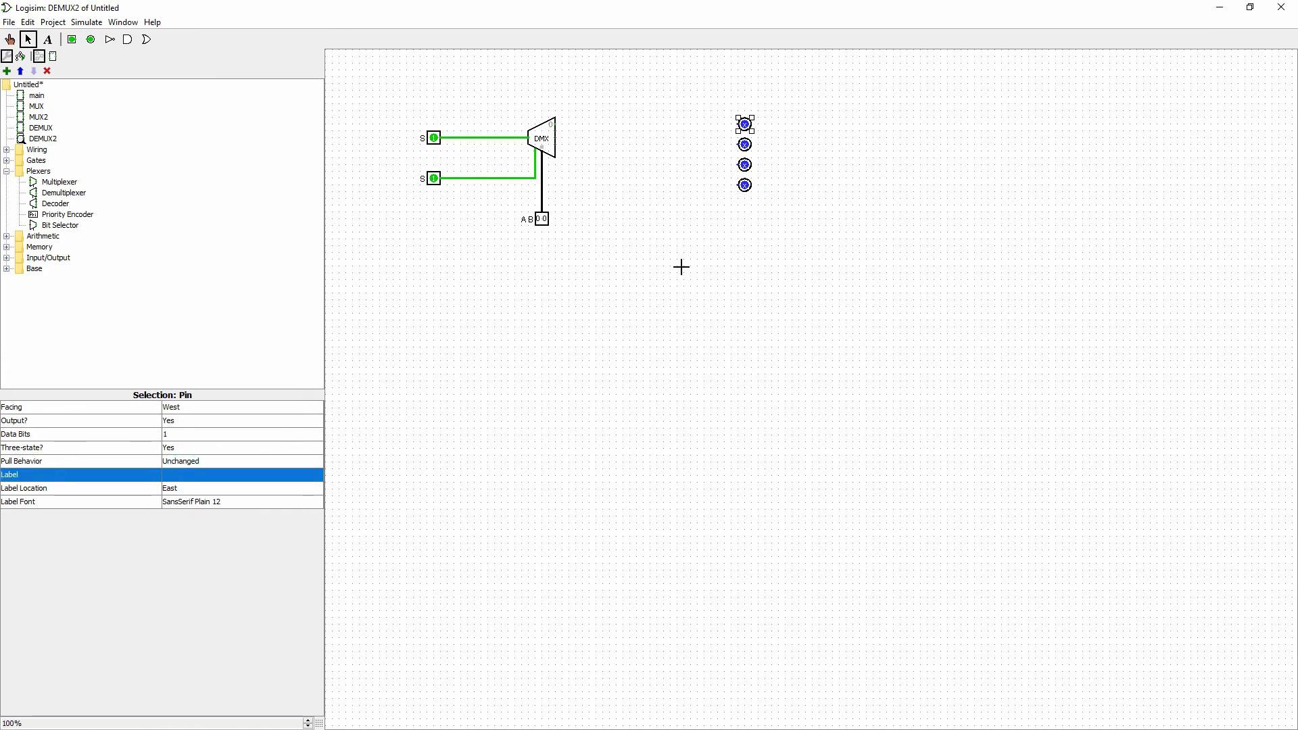
{"action": "left_click", "coordinate": [681, 266]}
{"action": "left_click", "coordinate": [748, 125]}
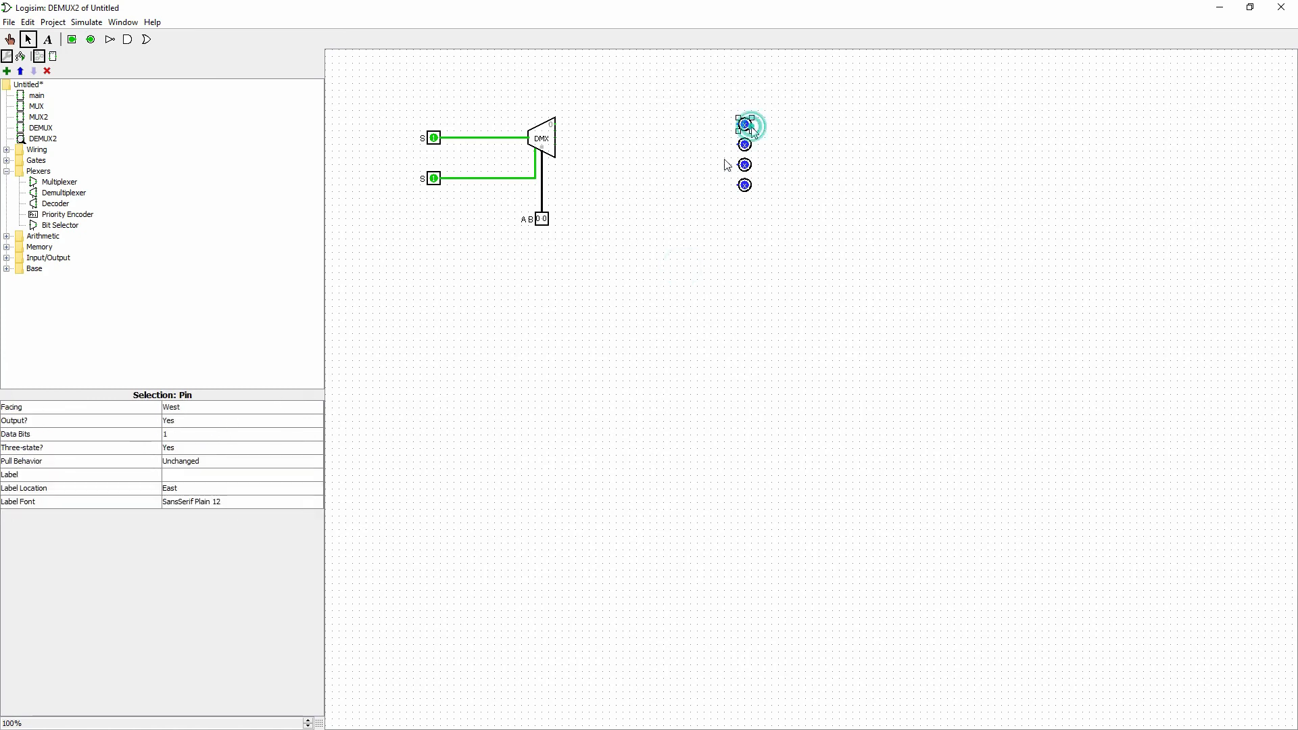
{"action": "left_click", "coordinate": [179, 476]}
{"action": "type", "text": "W"}
{"action": "key", "text": "Return"}
{"action": "left_click", "coordinate": [744, 144]}
{"action": "left_click", "coordinate": [186, 475]}
{"action": "type", "text": "X"}
{"action": "key", "text": "Return"}
Label the third output pin "Y" and the bottom output pin "Z"
{"action": "left_click", "coordinate": [744, 165]}
{"action": "left_click", "coordinate": [186, 475]}
{"action": "type", "text": "Y"}
{"action": "key", "text": "Return"}
{"action": "left_click", "coordinate": [745, 185]}
{"action": "left_click", "coordinate": [191, 475]}
{"action": "type", "text": "Z"}
{"action": "key", "text": "Return"}
{"action": "left_click", "coordinate": [484, 370]}
Wire the demultiplexer's four outputs in order to output pins W, X, Y and Z
{"action": "left_click_drag", "start_coordinate": [555, 124], "coordinate": [744, 124]}
{"action": "left_click_drag", "start_coordinate": [556, 131], "coordinate": [739, 146]}
{"action": "left_click_drag", "start_coordinate": [556, 139], "coordinate": [744, 165]}
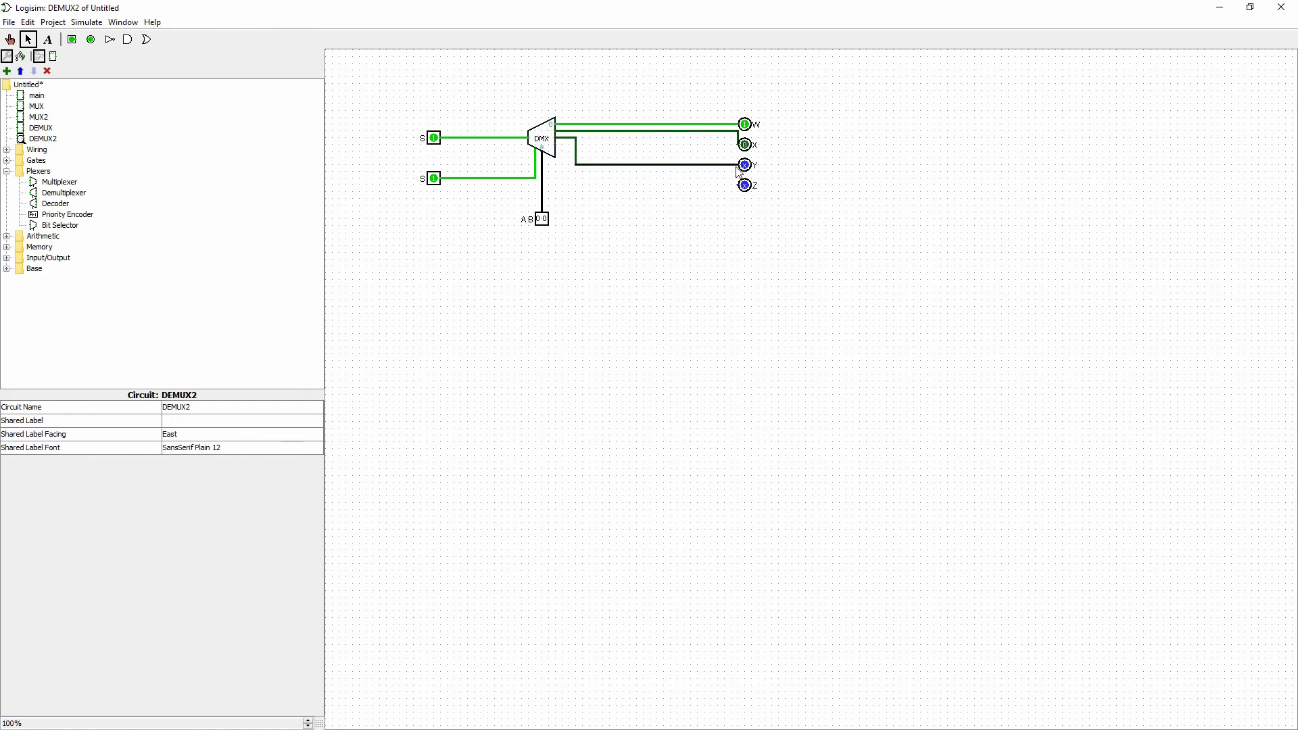
{"action": "left_click_drag", "start_coordinate": [559, 153], "coordinate": [743, 185]}
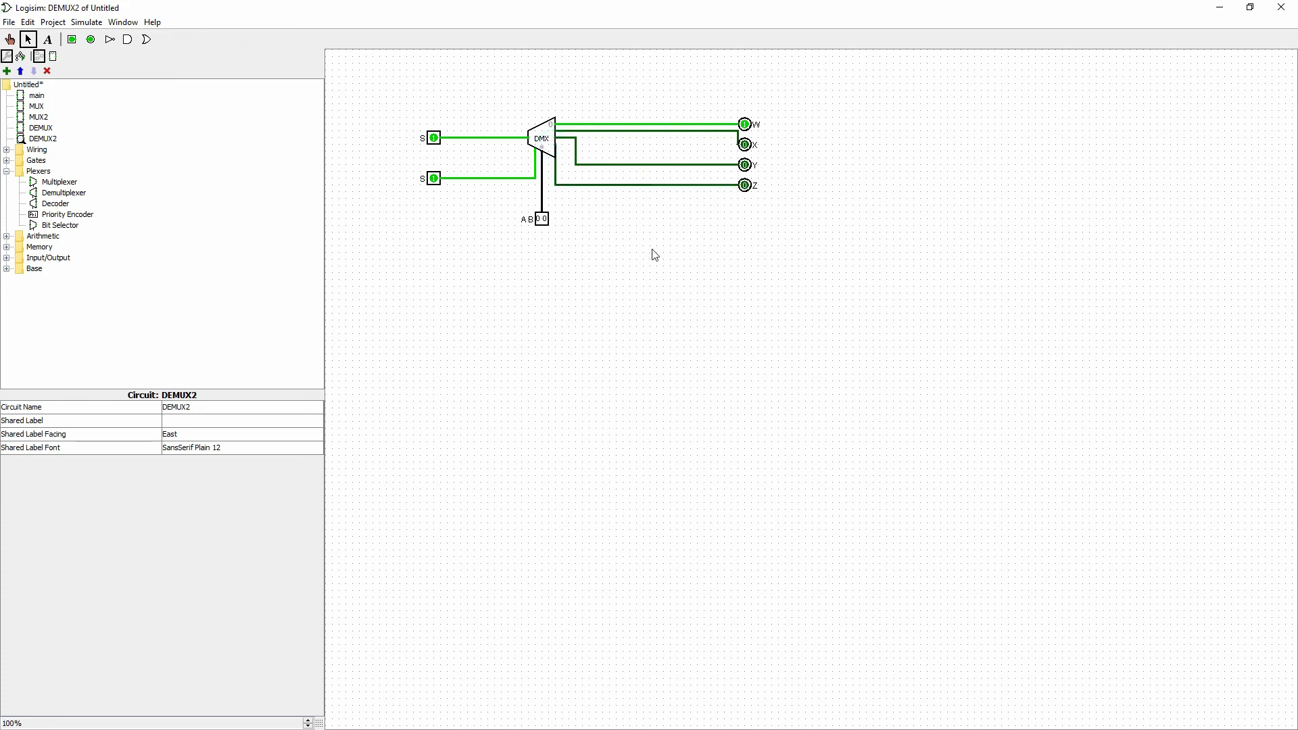
Set input A to 0 in the DEMUX circuit and the A B select pin to 01 in DEMUX2 to compare their outputs
{"action": "left_click", "coordinate": [10, 39]}
{"action": "double_click", "coordinate": [41, 128]}
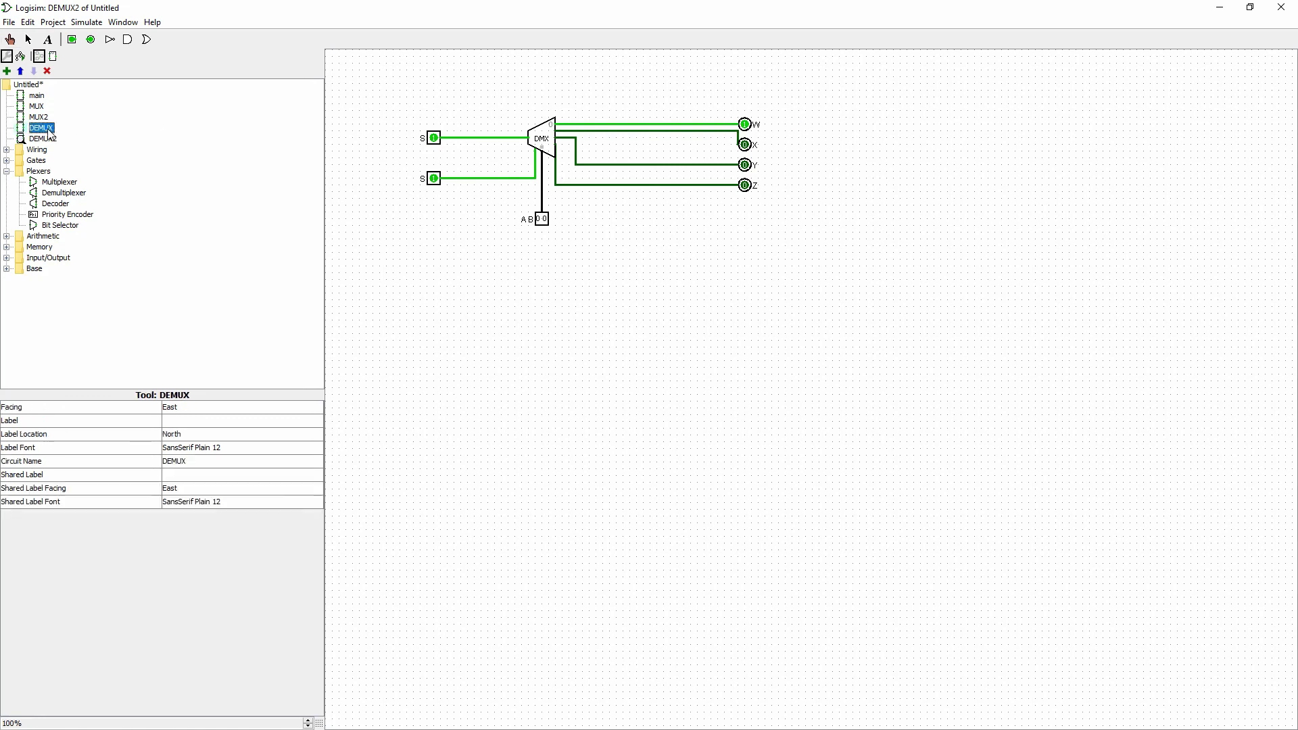
{"action": "left_click", "coordinate": [414, 119]}
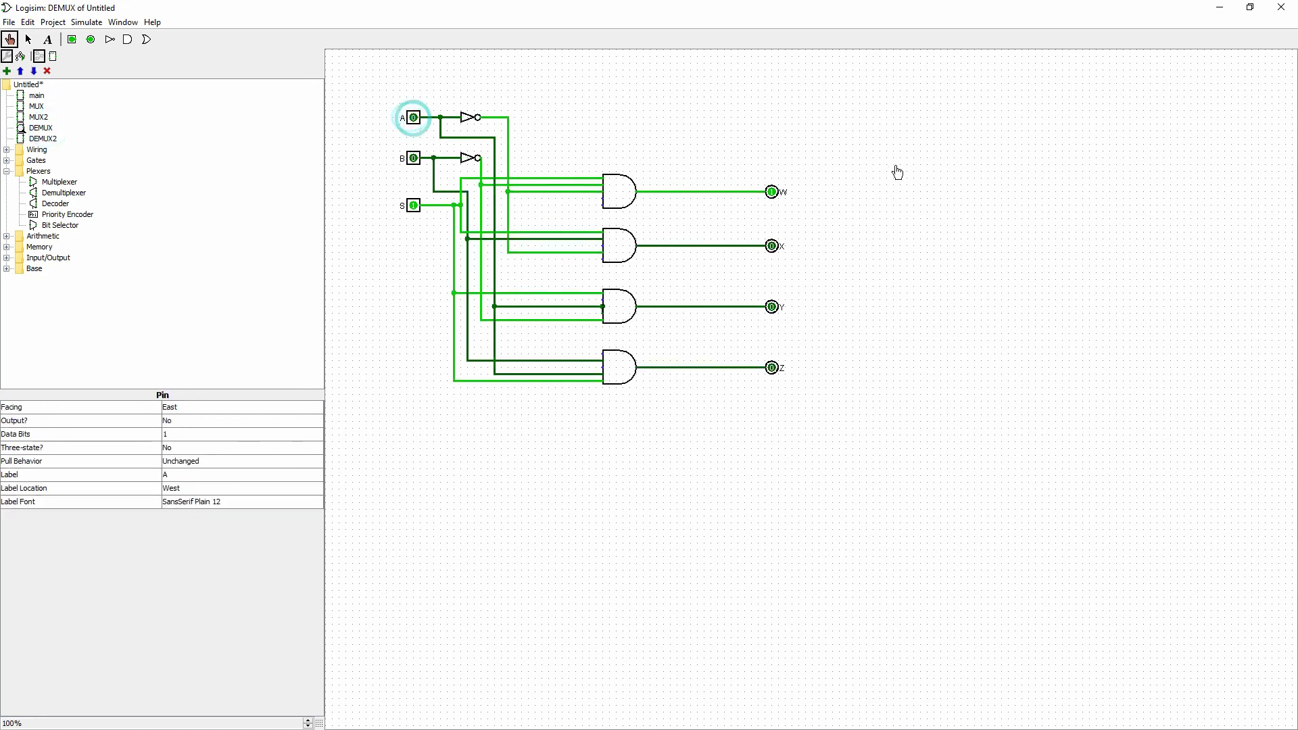
{"action": "double_click", "coordinate": [44, 140]}
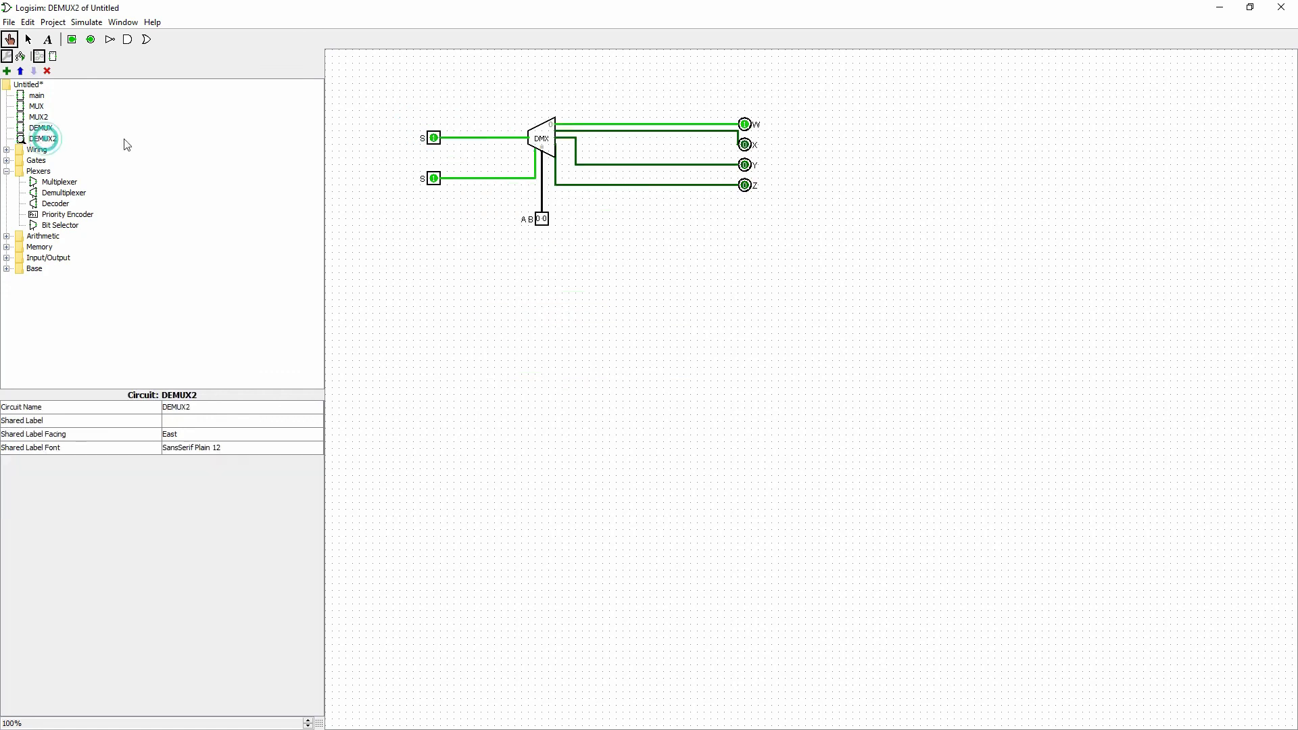
{"action": "left_click", "coordinate": [544, 221]}
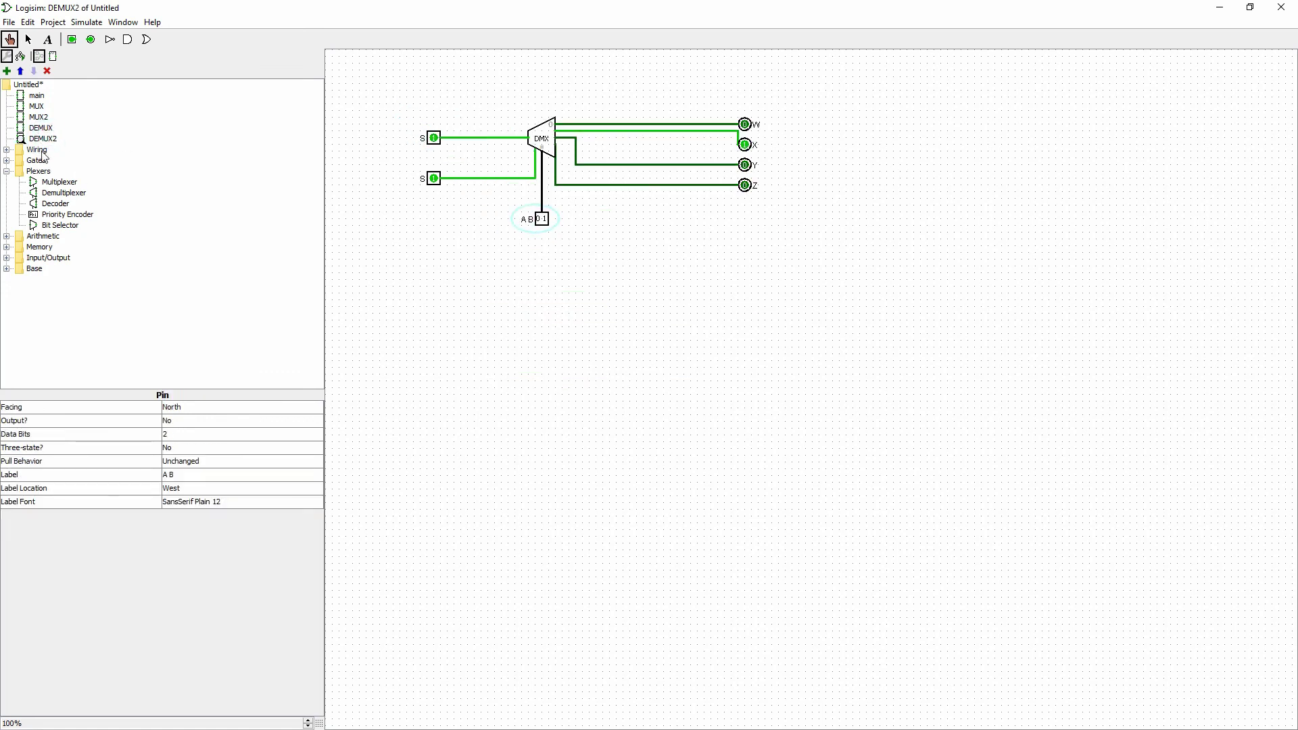
Toggle B and A in DEMUX until both are 1, and set the A B select pin in DEMUX2 to 11 for comparison
{"action": "double_click", "coordinate": [37, 128]}
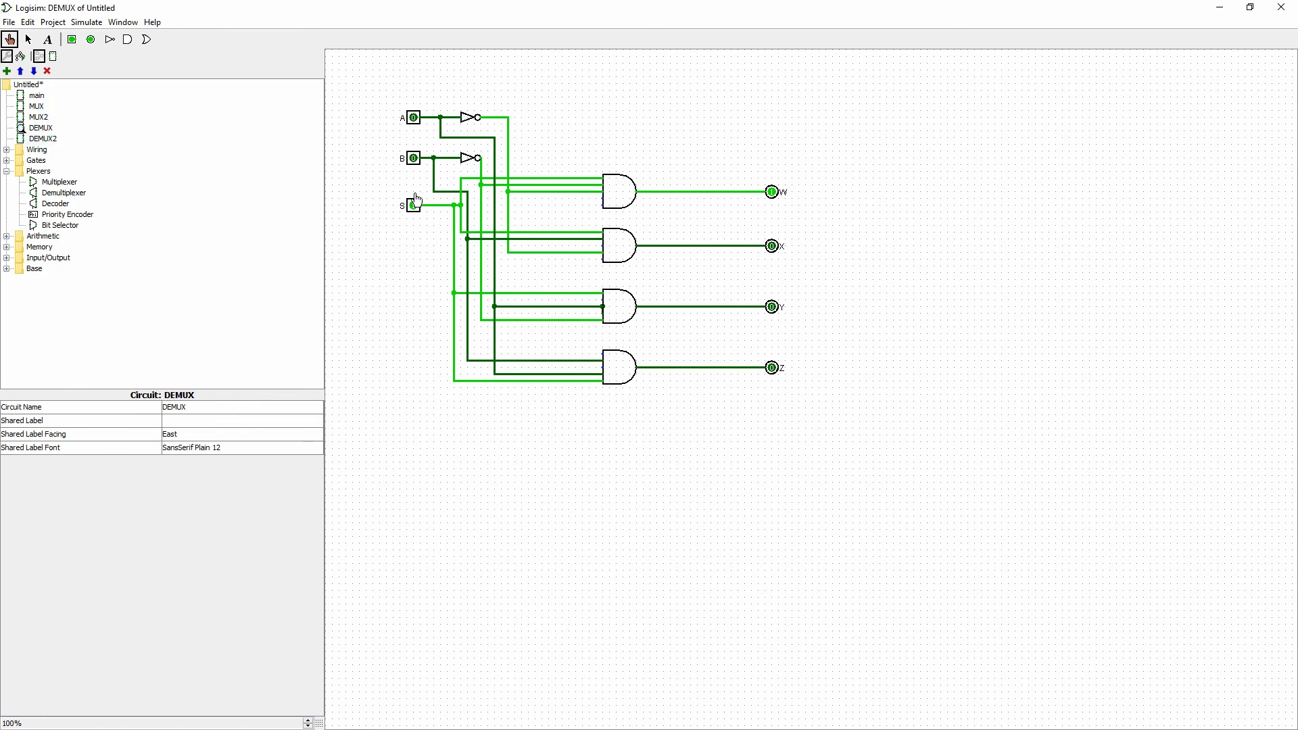
{"action": "left_click", "coordinate": [414, 158]}
{"action": "left_click", "coordinate": [414, 159]}
{"action": "left_click", "coordinate": [414, 119]}
{"action": "left_click", "coordinate": [414, 159]}
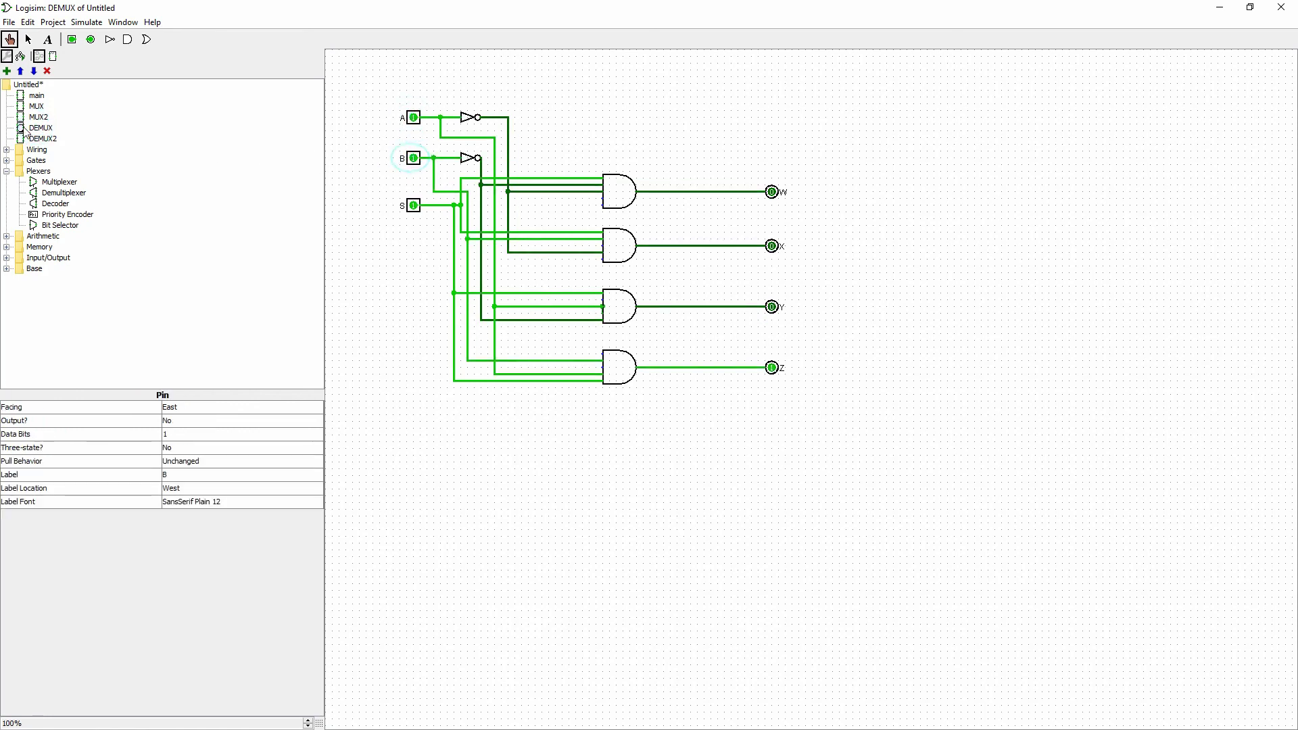
{"action": "double_click", "coordinate": [43, 138]}
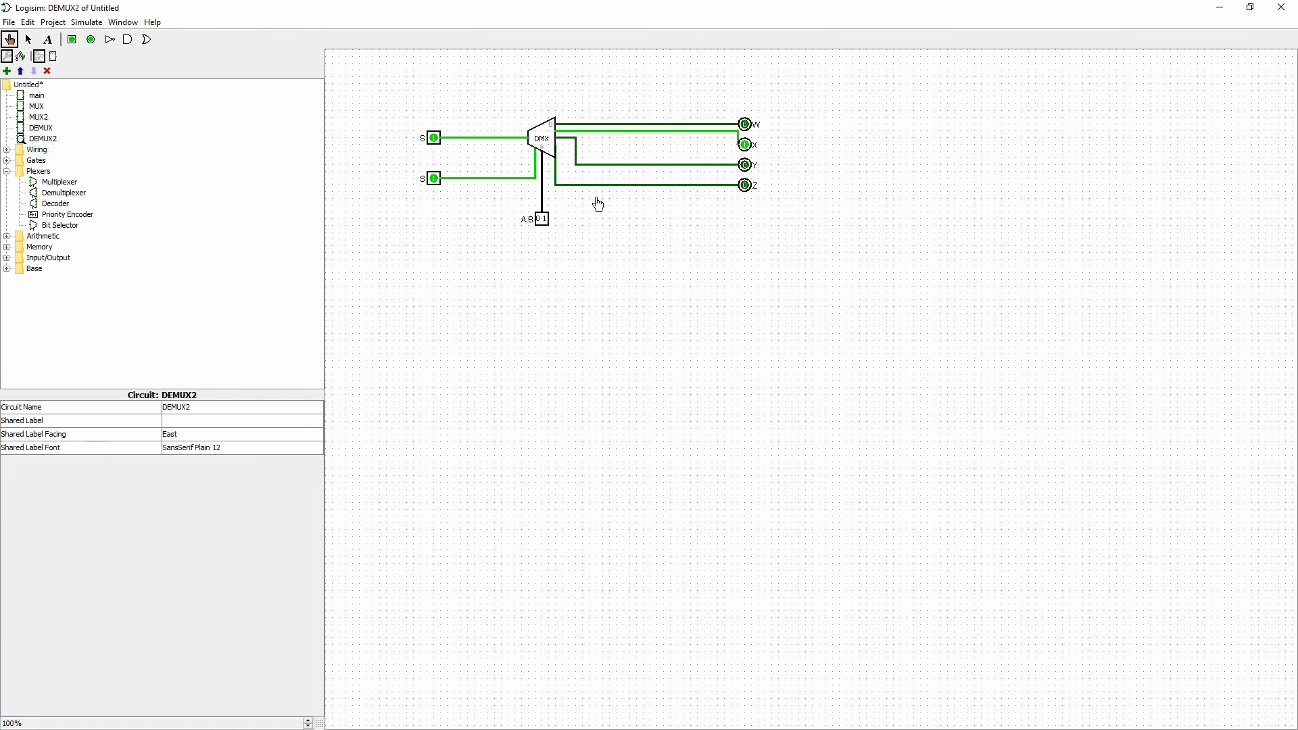
{"action": "left_click", "coordinate": [542, 220]}
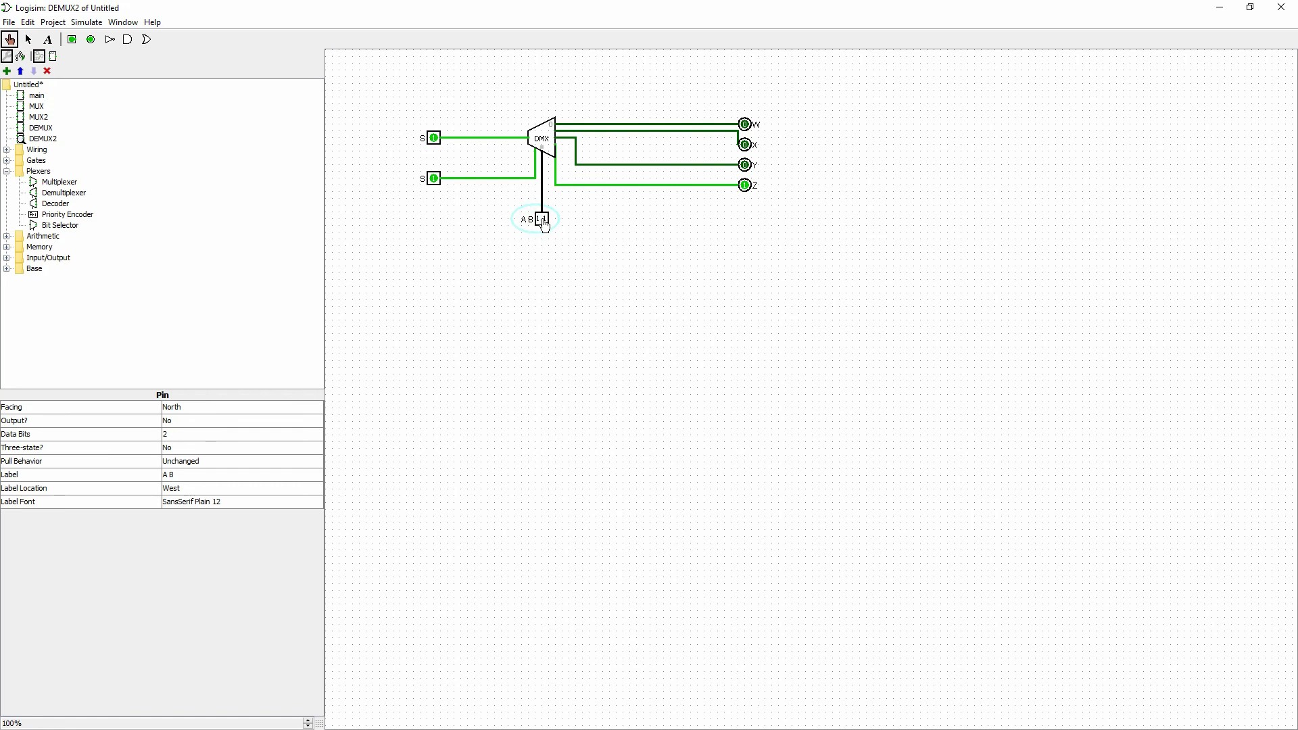